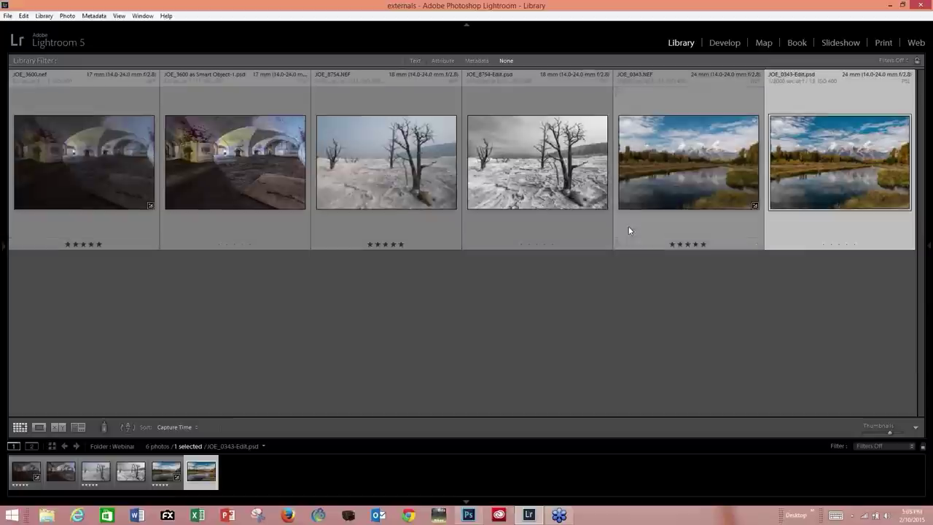
Examine the river, dead-tree and vaulted-fort photos one by one at enlarged size, comparing originals with edited versions
click(682, 177)
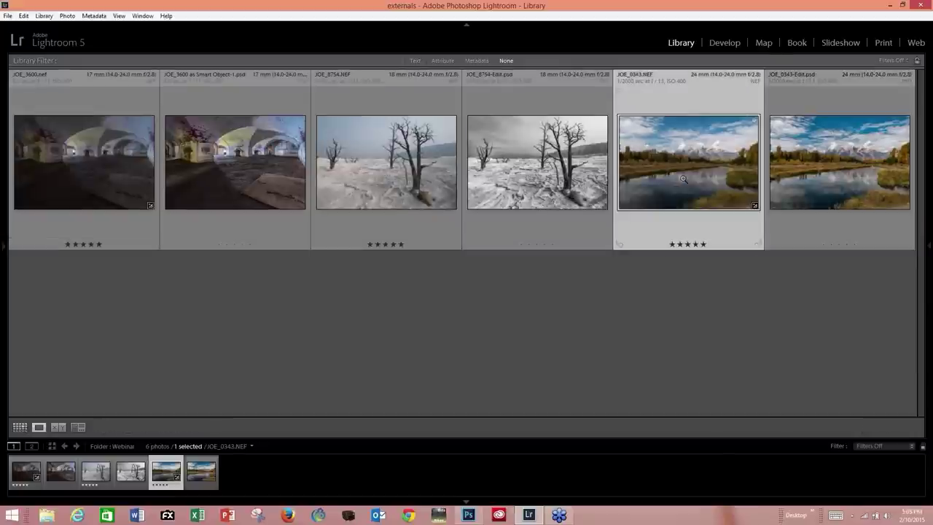
double_click(682, 177)
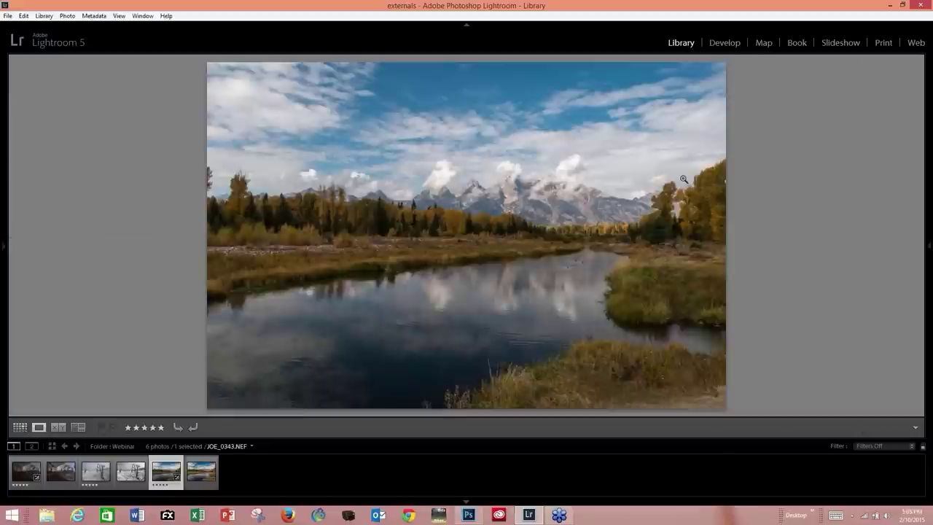
click(21, 427)
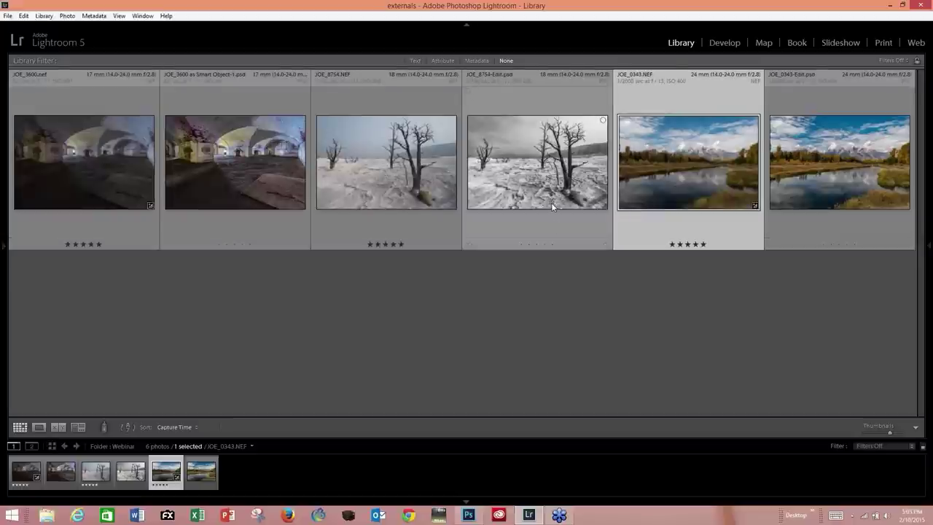
double_click(554, 219)
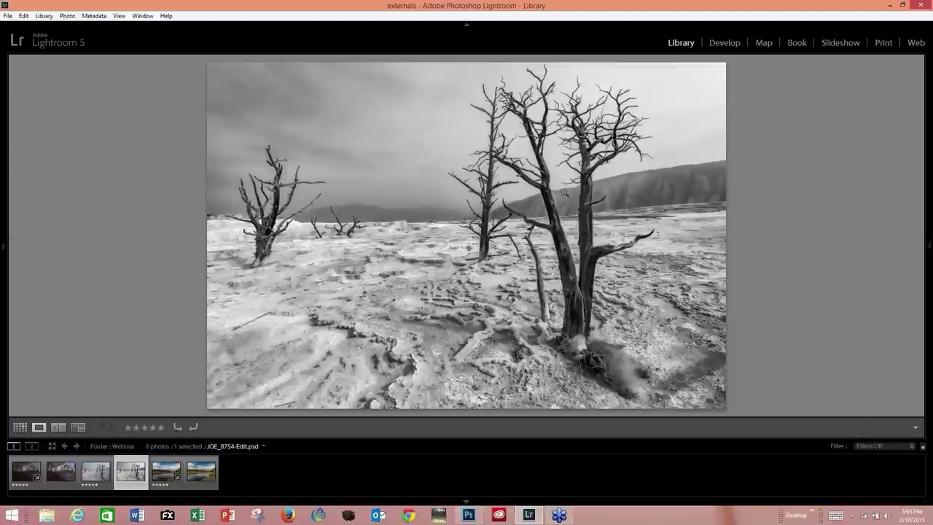
click(16, 428)
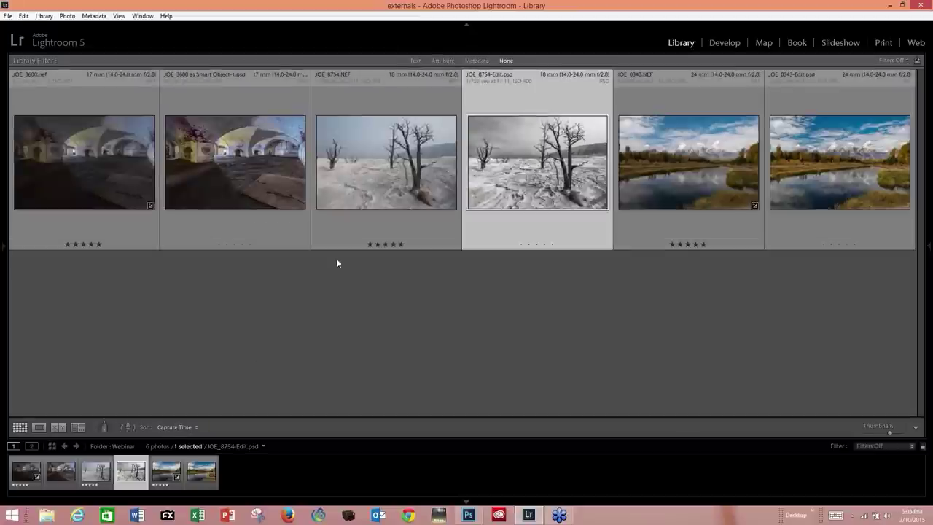
double_click(407, 193)
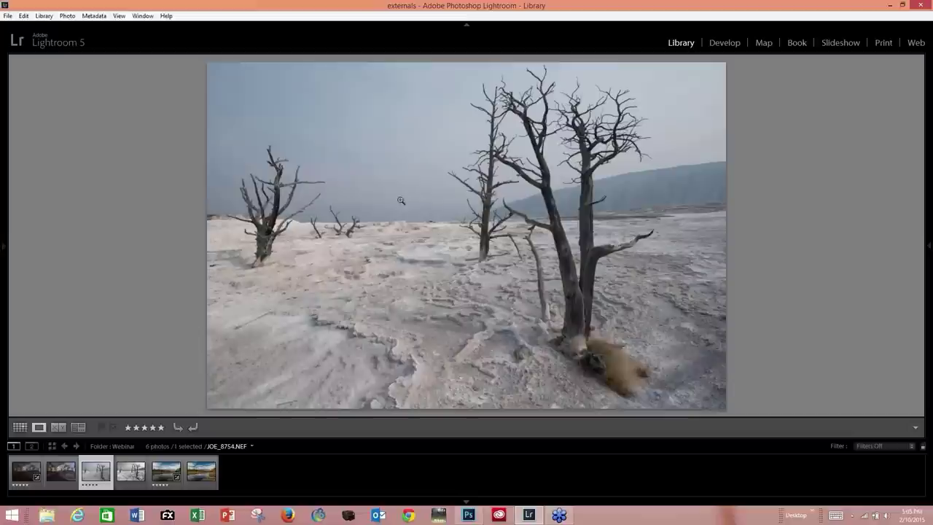
click(19, 428)
click(234, 213)
double_click(234, 213)
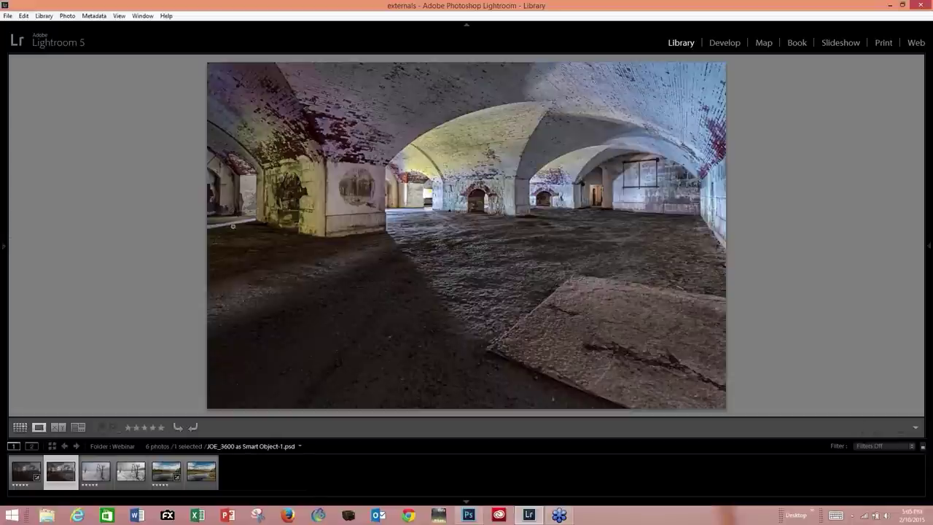
click(20, 428)
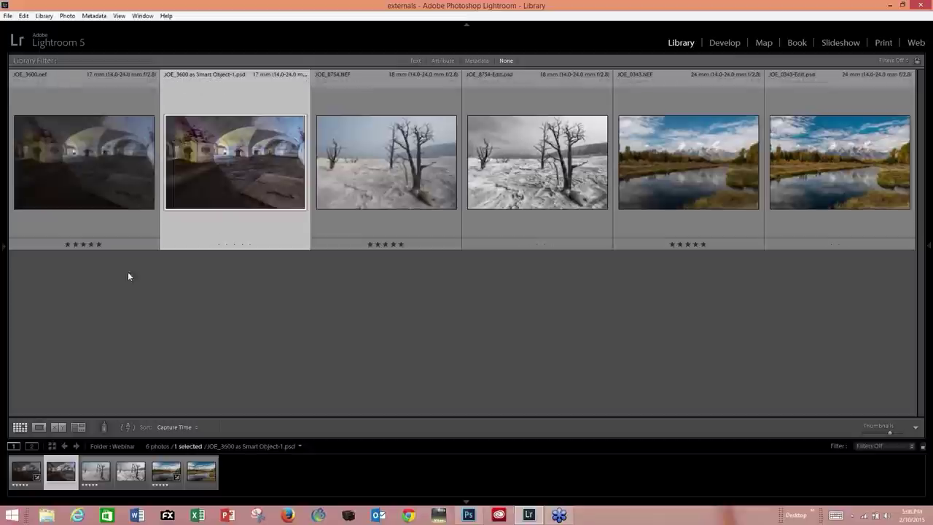
double_click(109, 225)
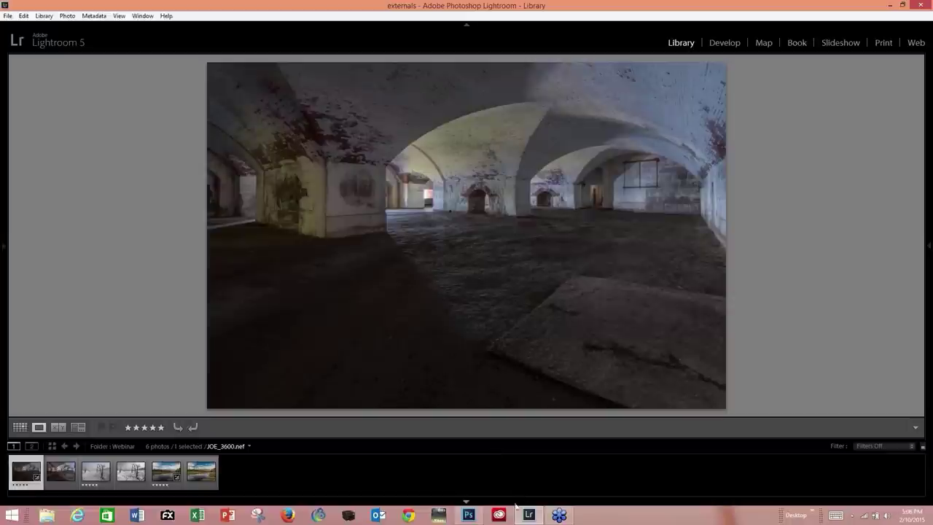
Switch to Photoshop, open the Topaz Adjust 5 filter on the river photo's layer and reset all its adjustments
click(470, 516)
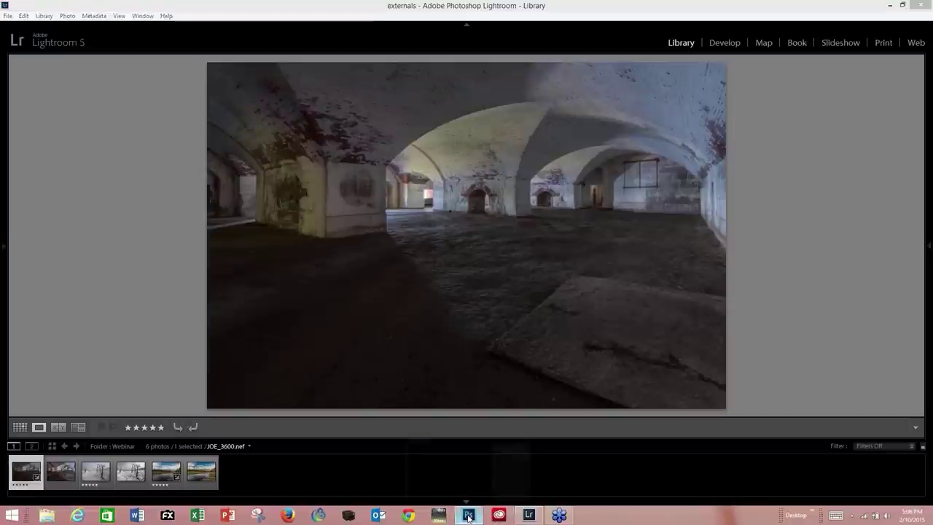
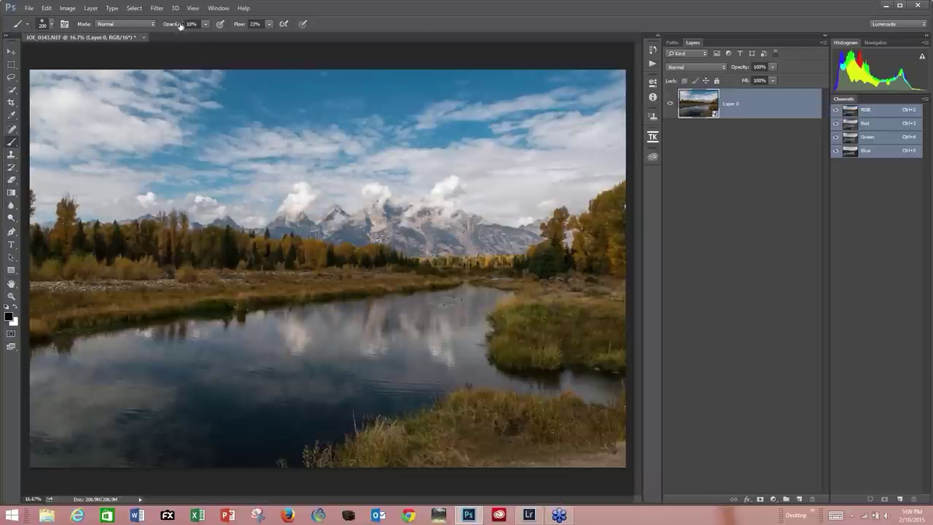
click(156, 8)
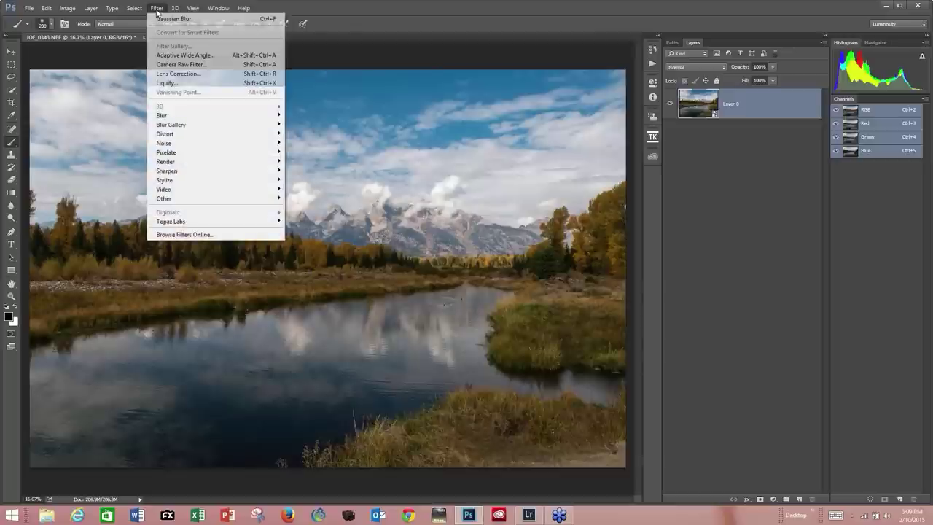
mouse_move(193, 222)
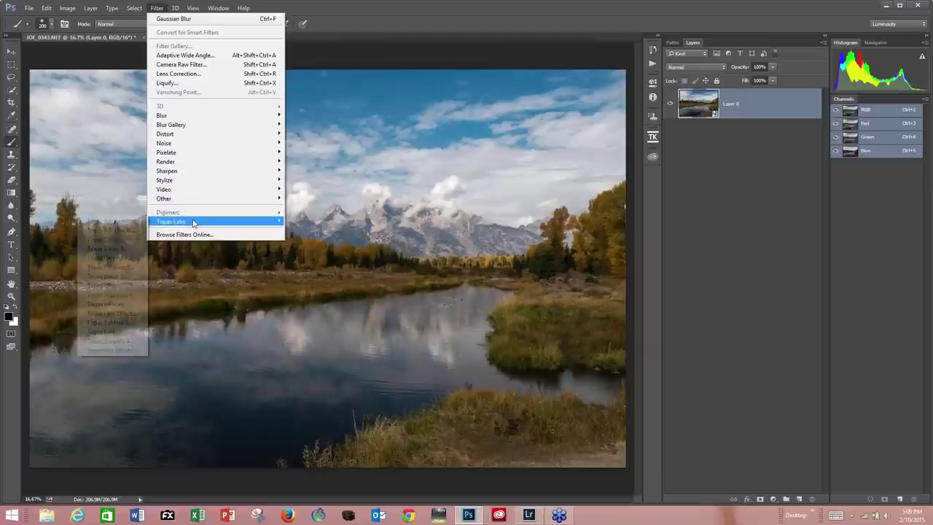
click(119, 222)
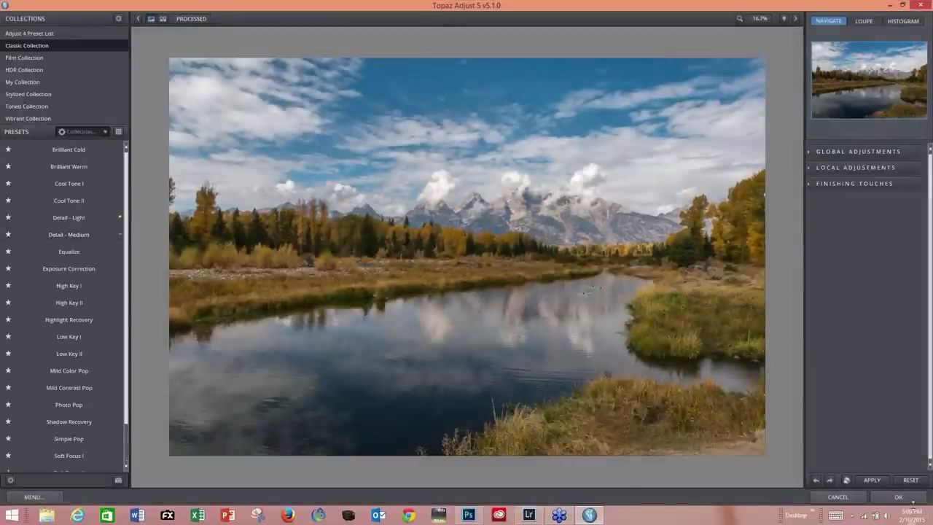
click(911, 480)
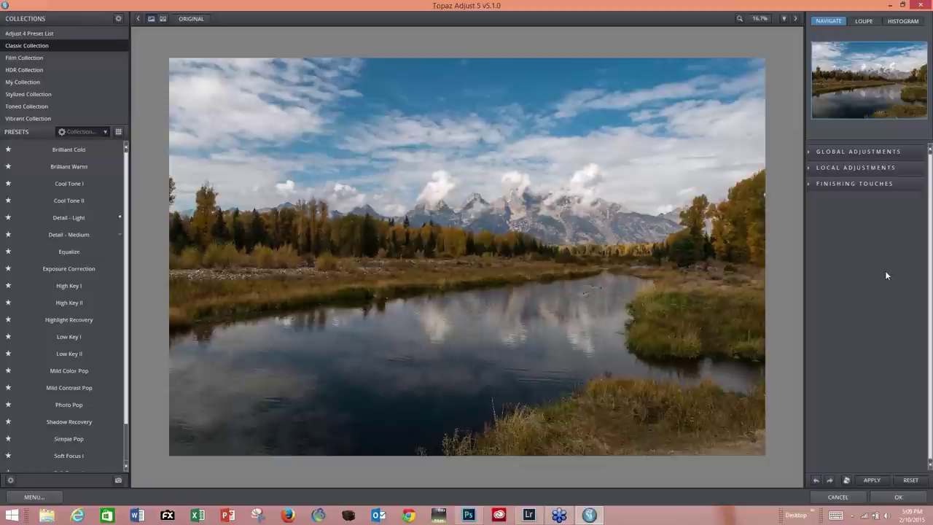
Set the global Adaptive Exposure to 0.28, Regions to 14 and Contrast to -0.42, and apply the filter to the photo
click(810, 151)
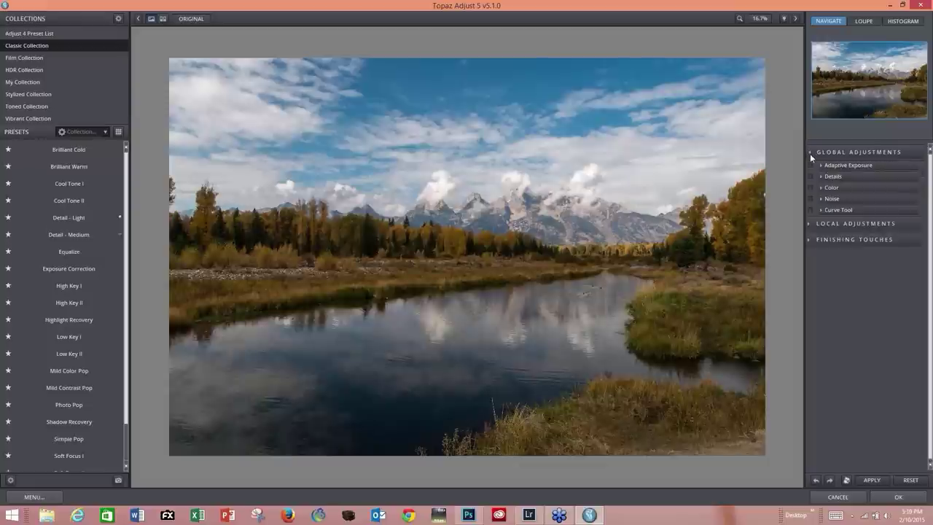
click(850, 167)
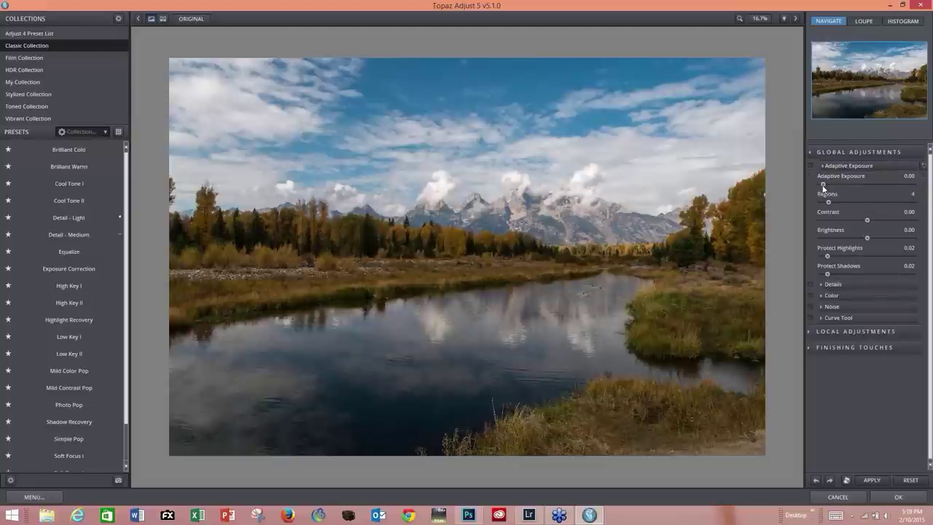
click(69, 150)
drag(838, 187, 839, 186)
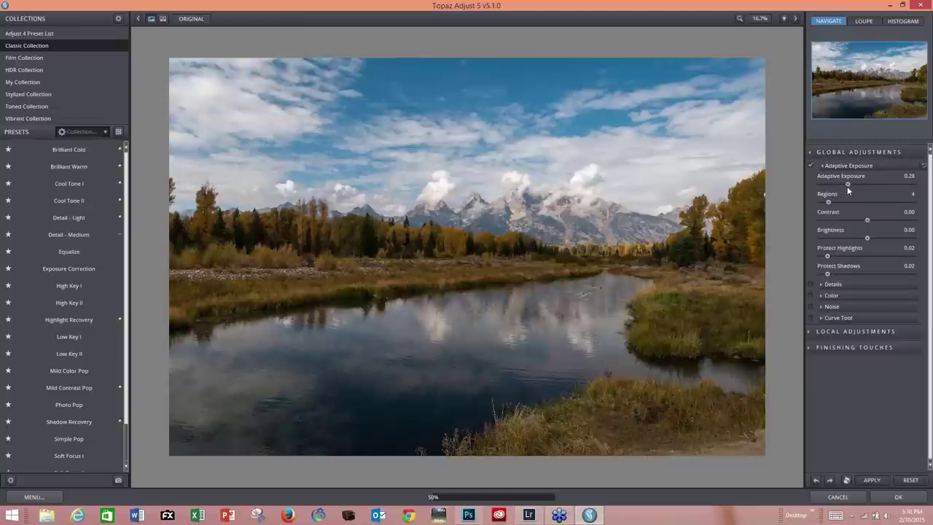
drag(831, 199, 844, 197)
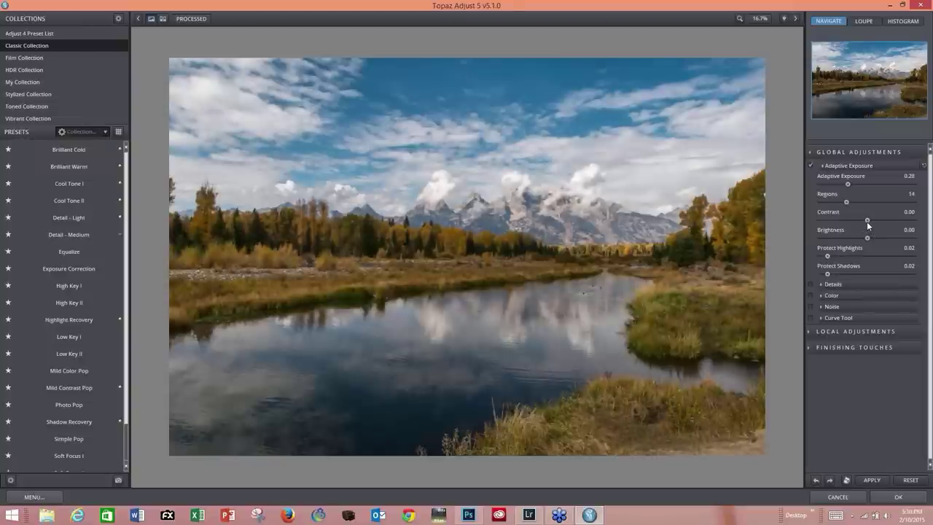
drag(867, 222, 862, 222)
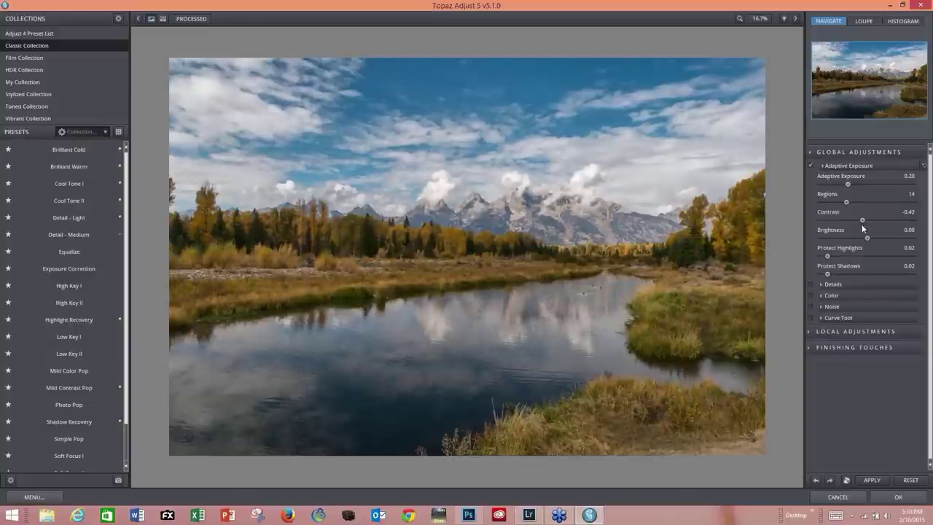
click(906, 502)
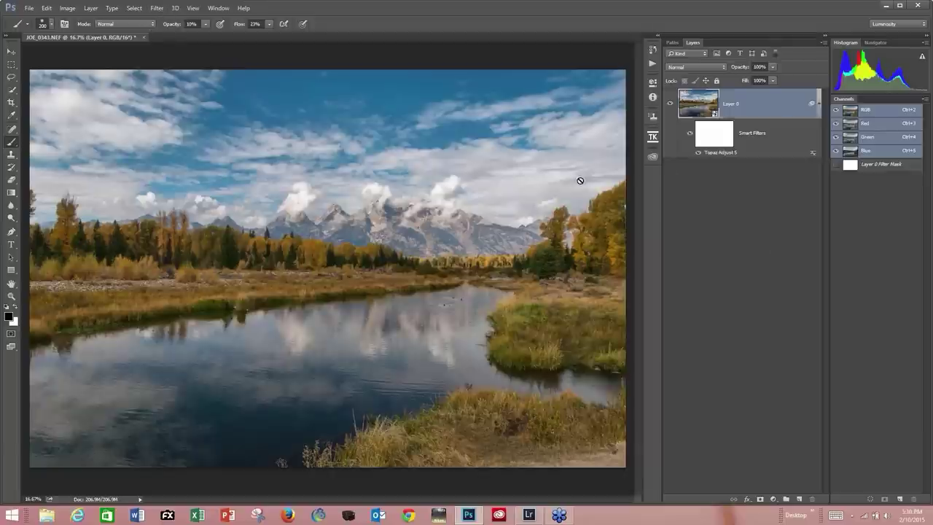
Generate channels for all luminosity masks of the photo with the TKActions Basic set, and collapse its panel
click(653, 136)
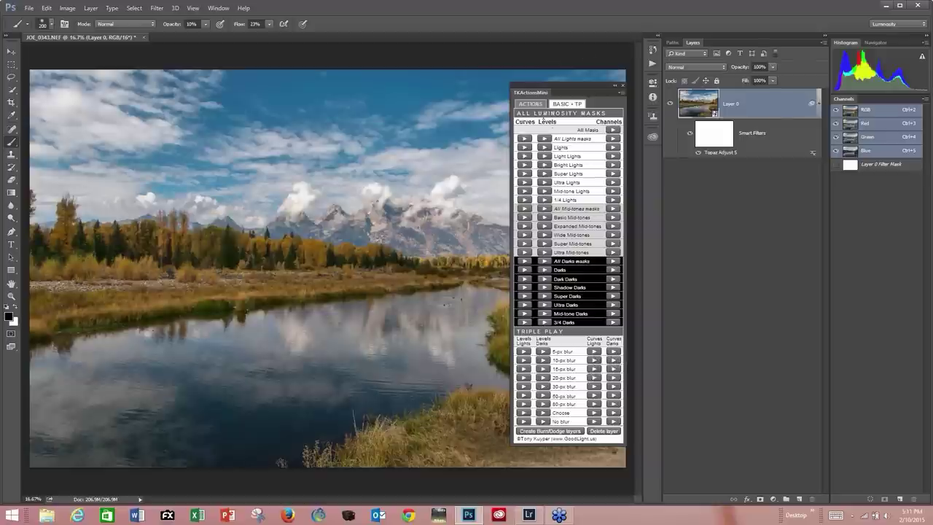
click(531, 104)
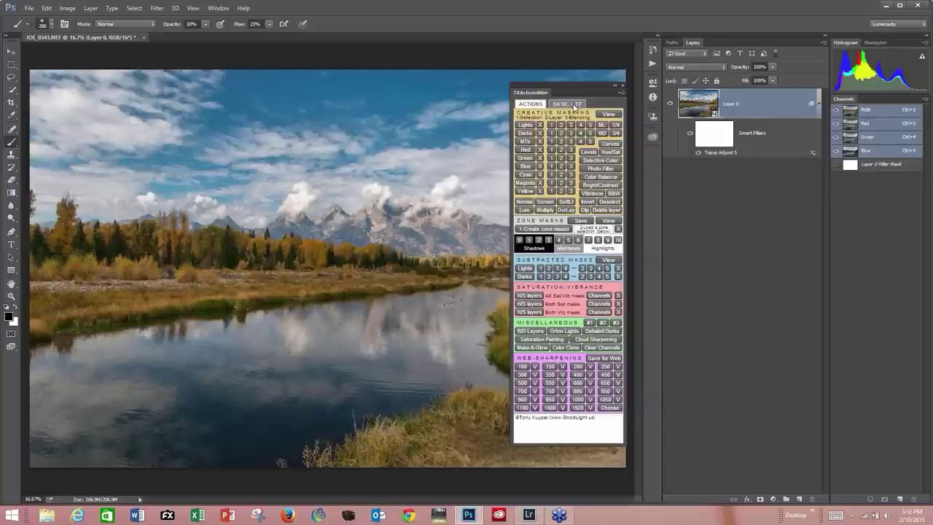
click(575, 105)
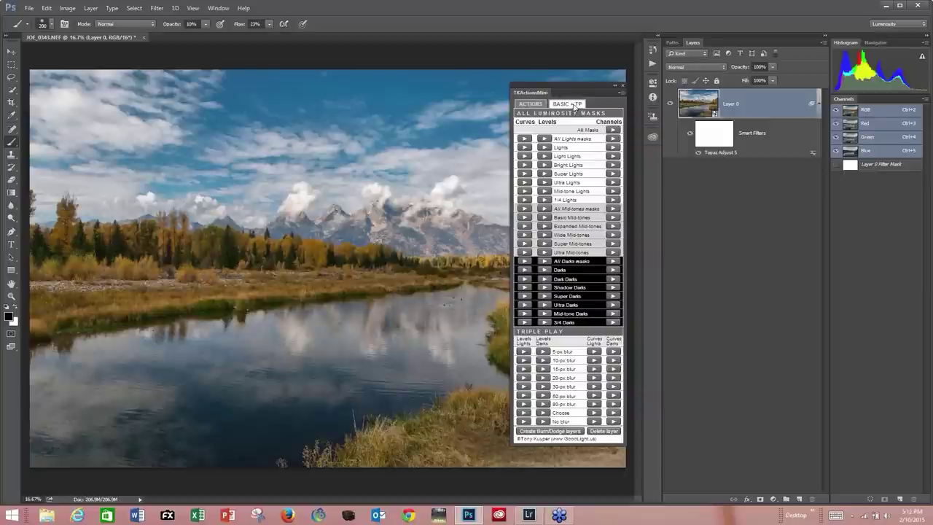
click(616, 131)
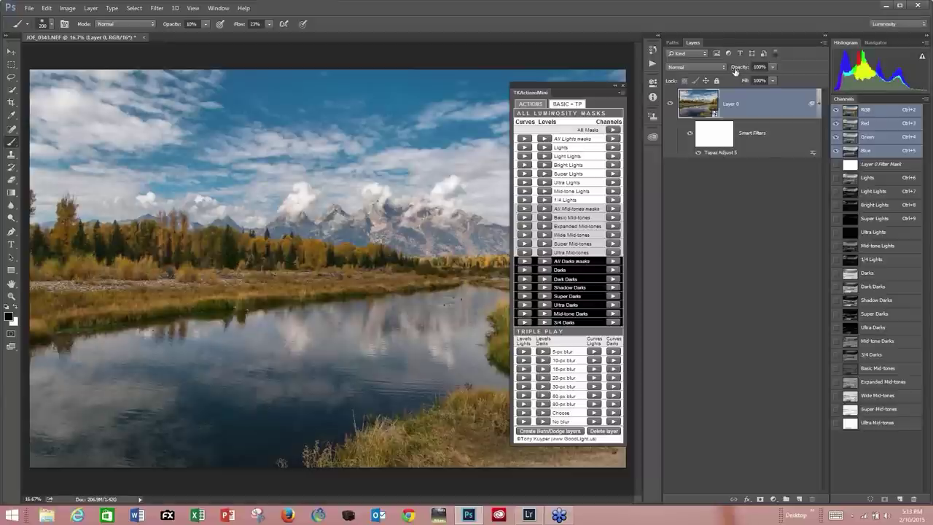
click(614, 86)
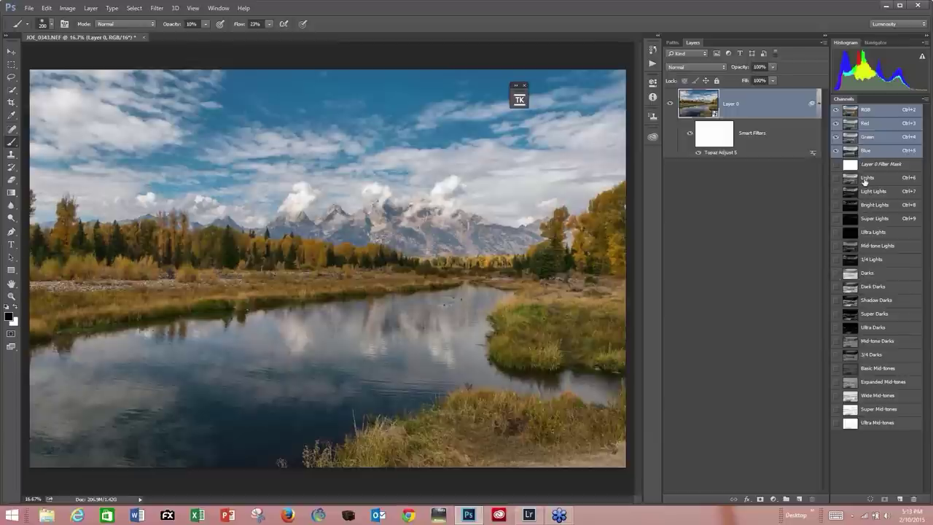
Examine the lights luminosity masks one by one in the image window, from Lights through Ultra Lights, Mid-tone Lights and 1/4 Lights
click(866, 180)
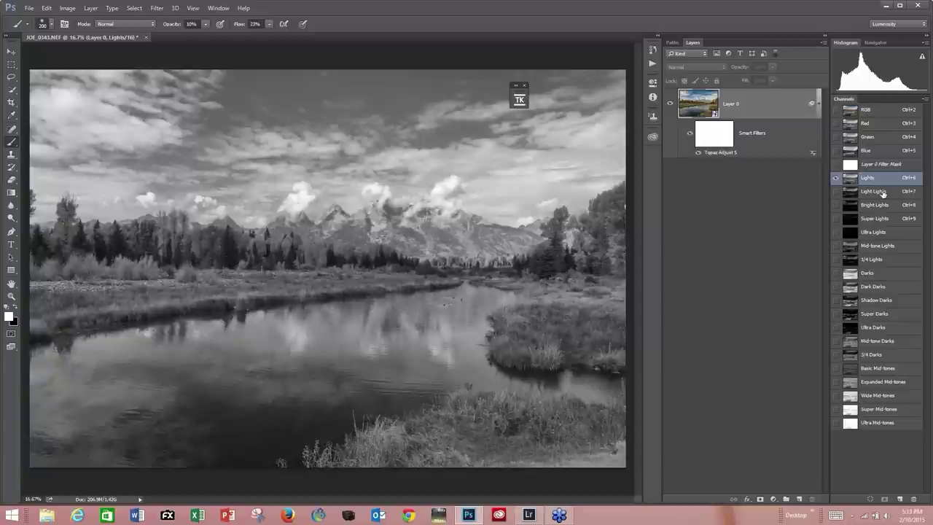
click(883, 193)
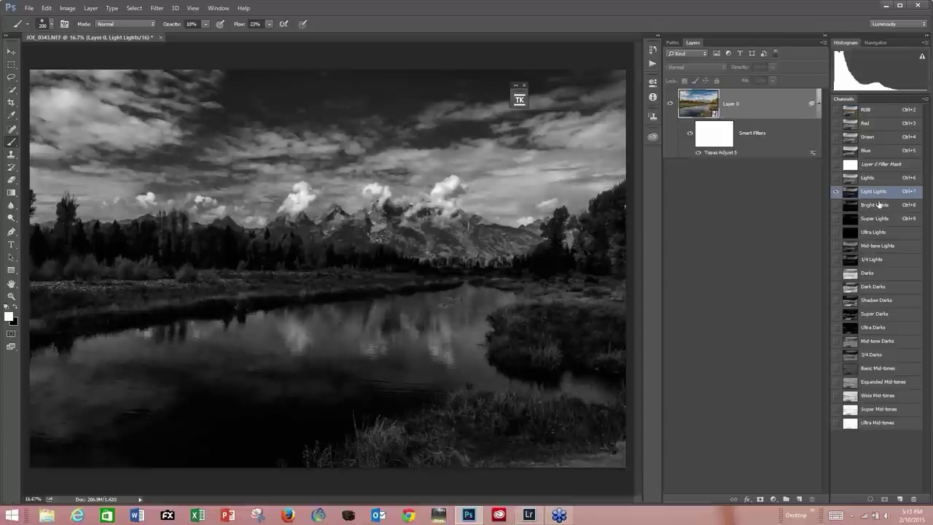
click(879, 205)
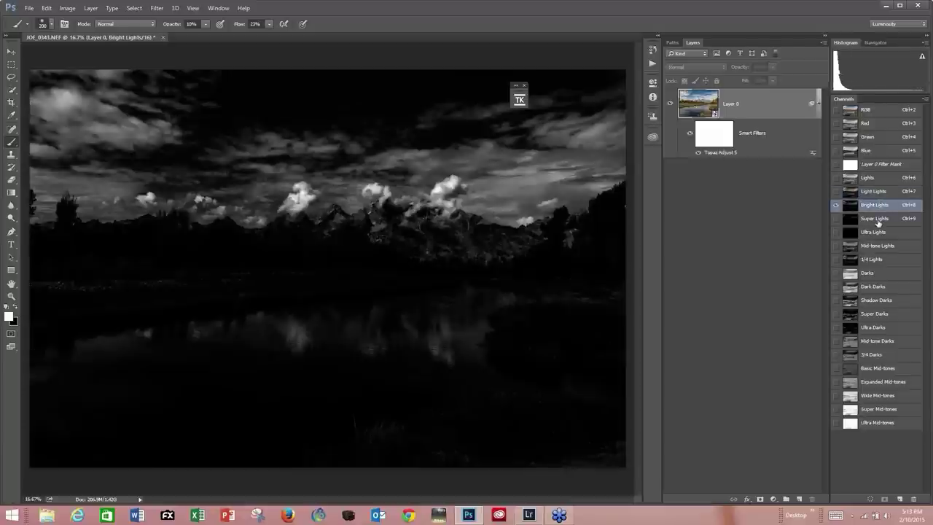
click(878, 222)
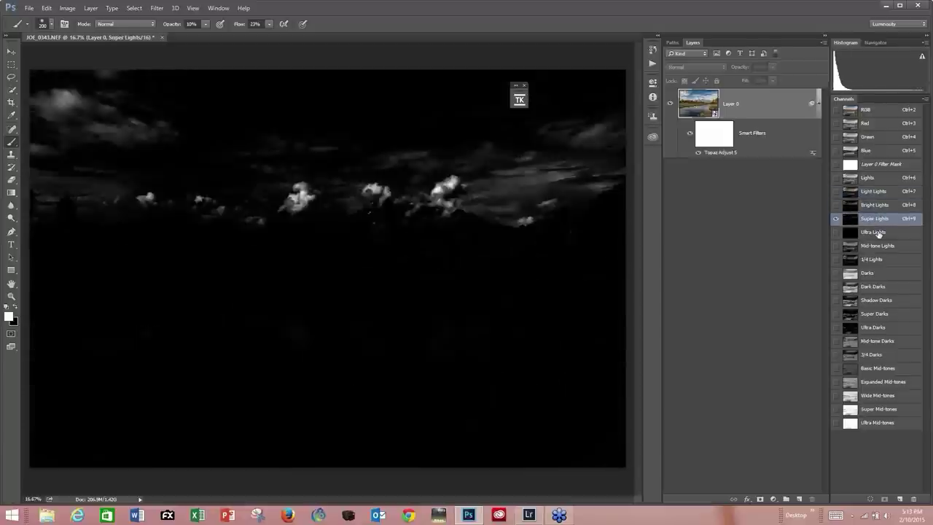
click(879, 233)
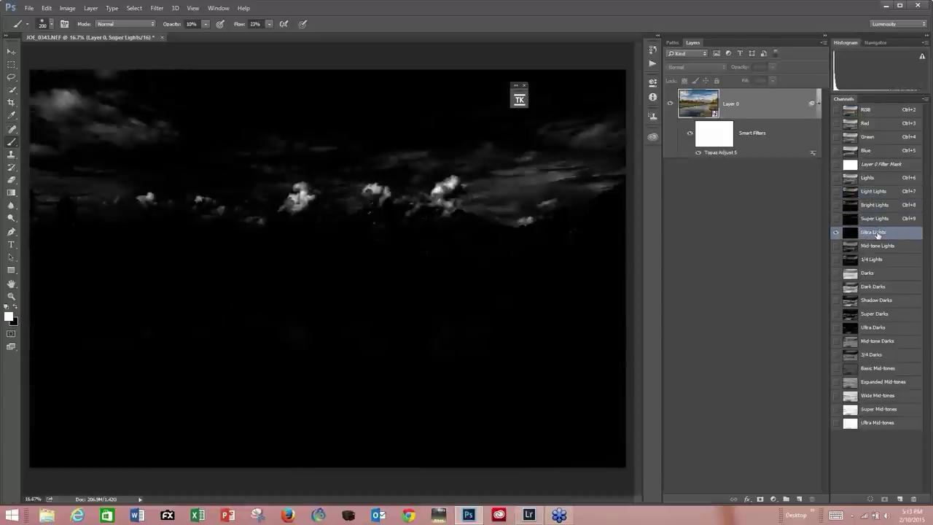
click(877, 247)
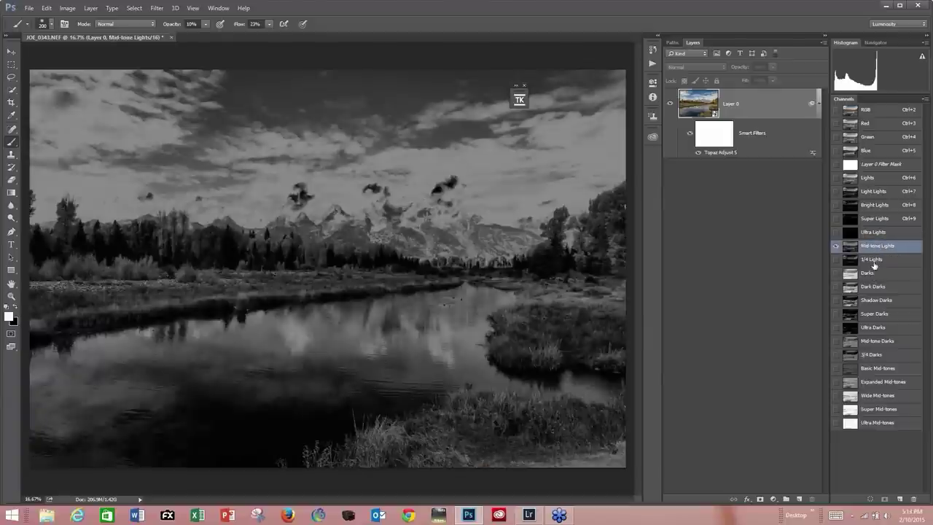
click(875, 261)
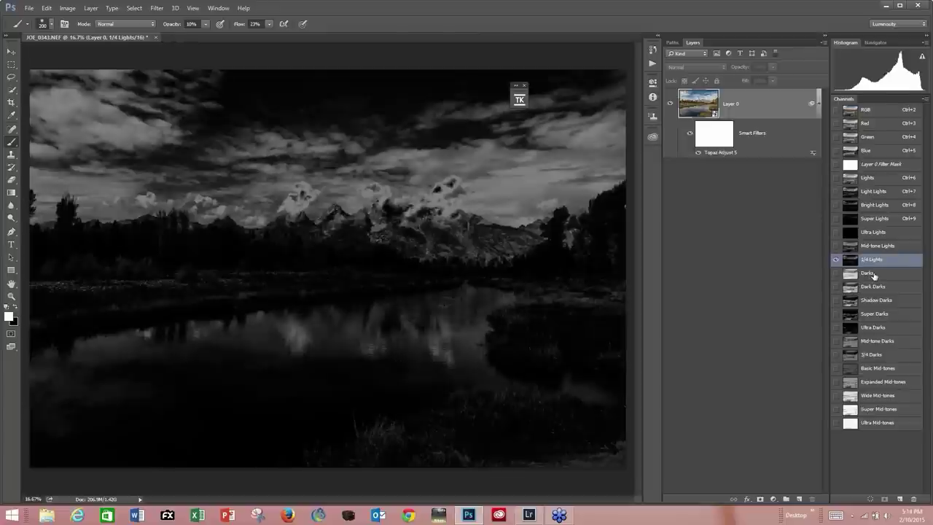
Examine the darks luminosity masks one by one, from Darks through Ultra Darks, Mid-tone Darks and 3/4 Darks
click(874, 274)
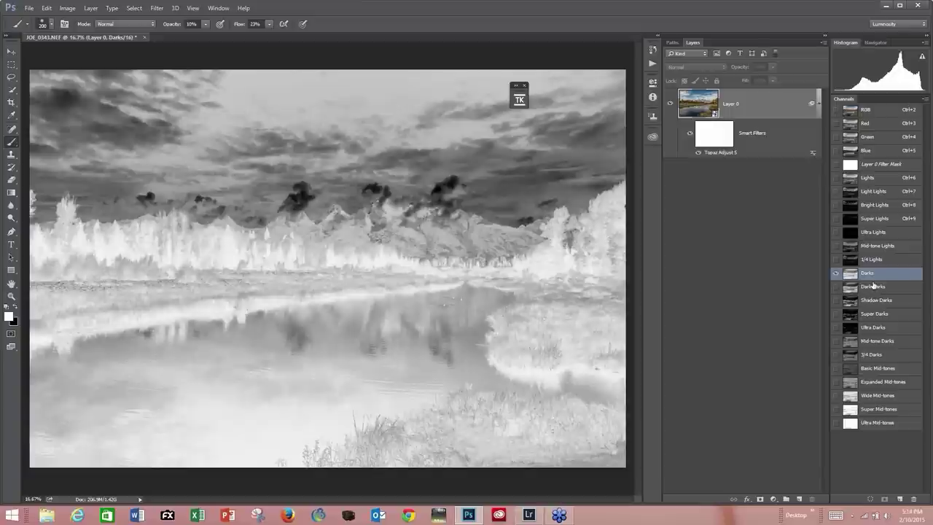
click(876, 289)
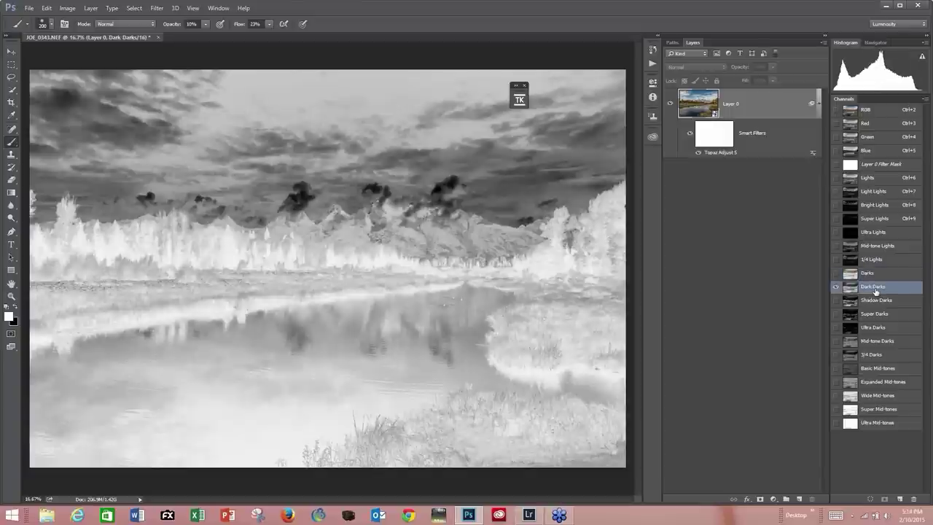
click(877, 300)
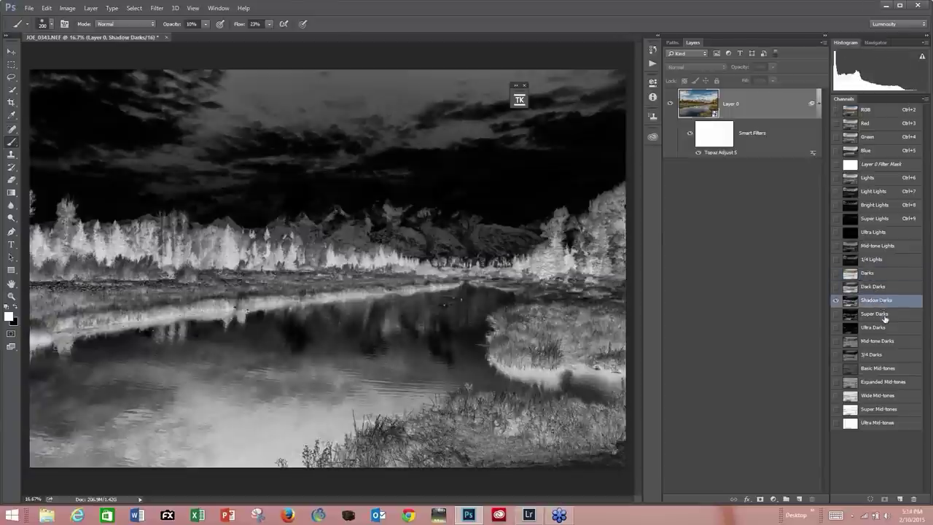
click(883, 315)
click(887, 329)
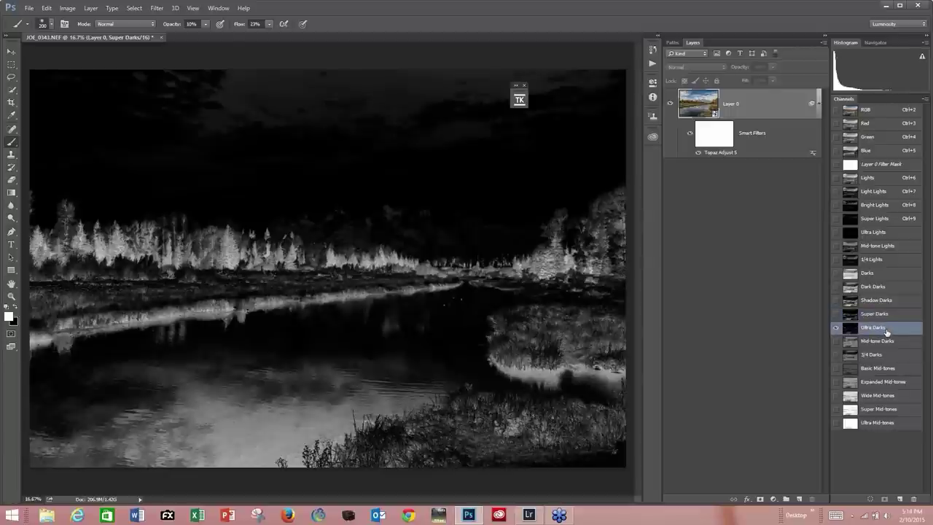
click(886, 341)
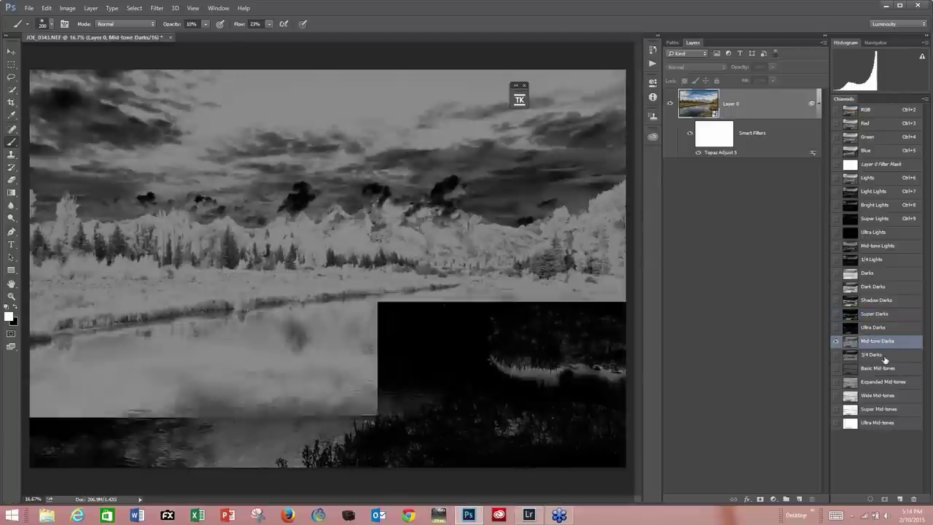
click(888, 356)
Examine the five mid-tone luminosity masks one by one, from Basic Mid-tones to Ultra Mid-tones
click(885, 369)
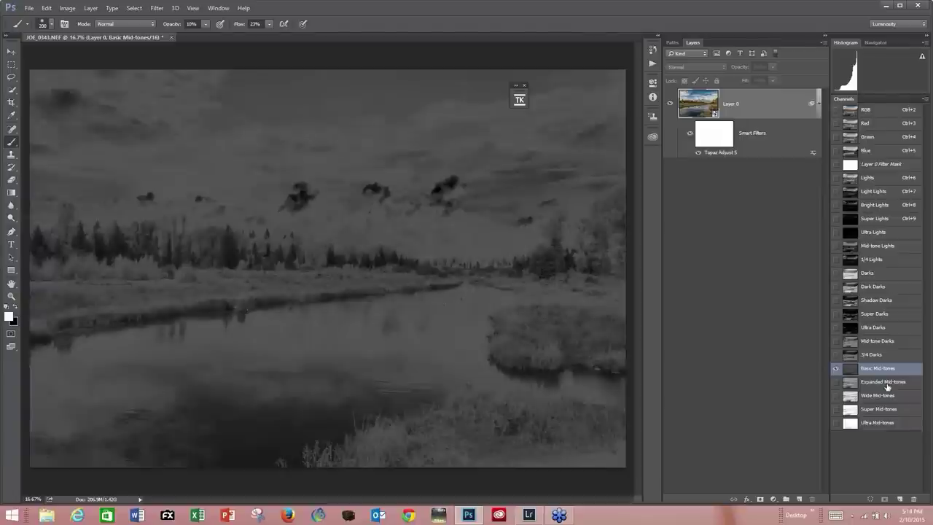
click(888, 384)
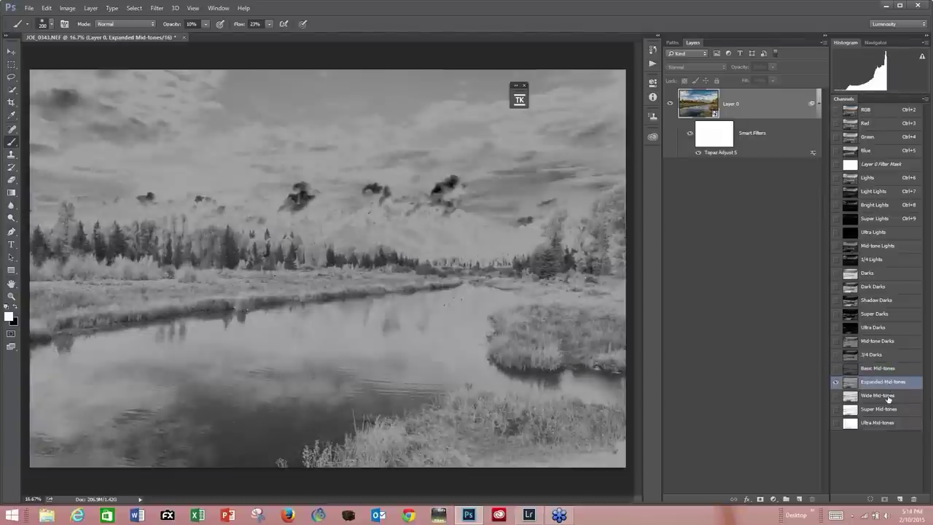
click(889, 396)
click(892, 409)
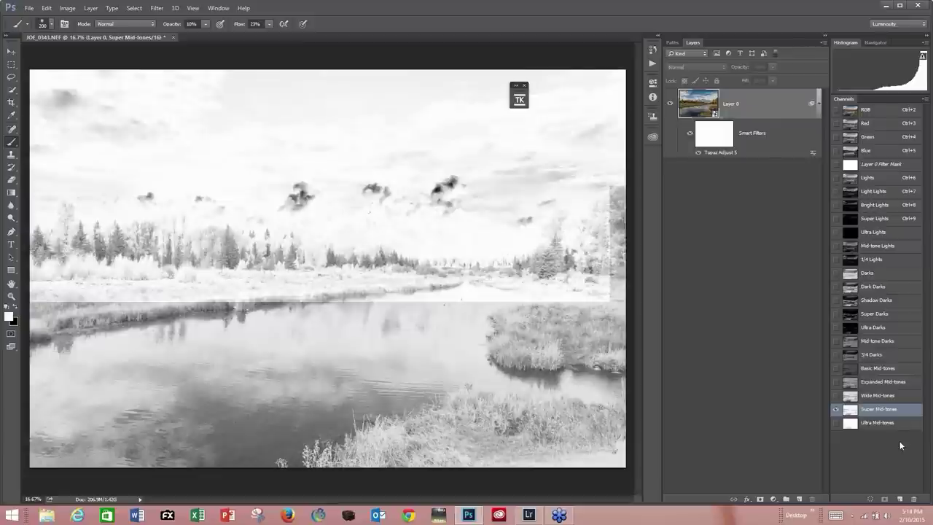
click(894, 426)
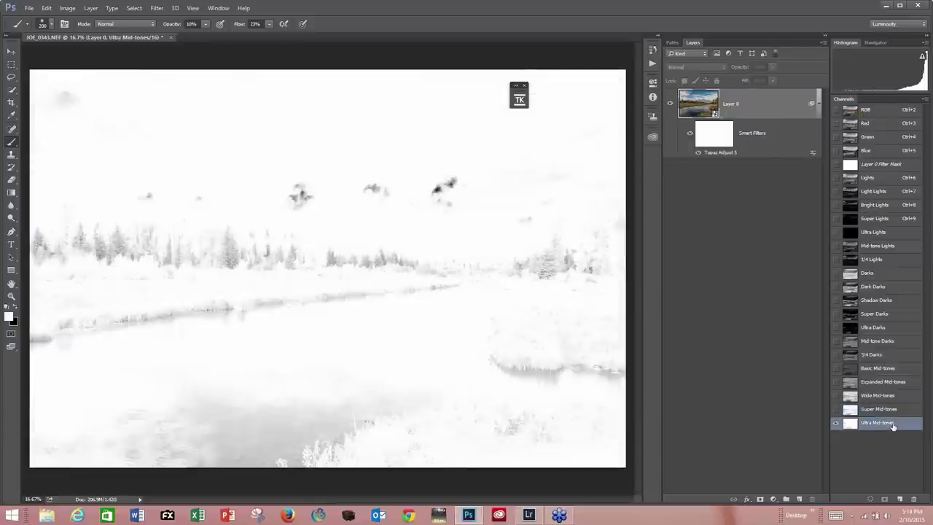
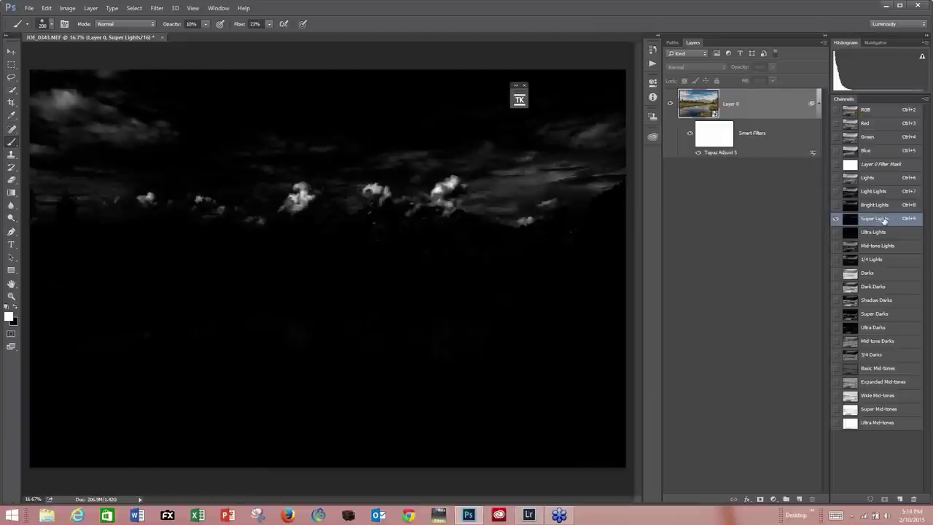
Dock the TKActions panel with the other collapsed panels and use its Basic set to create a Super Lights Curves layer
drag(519, 87, 653, 155)
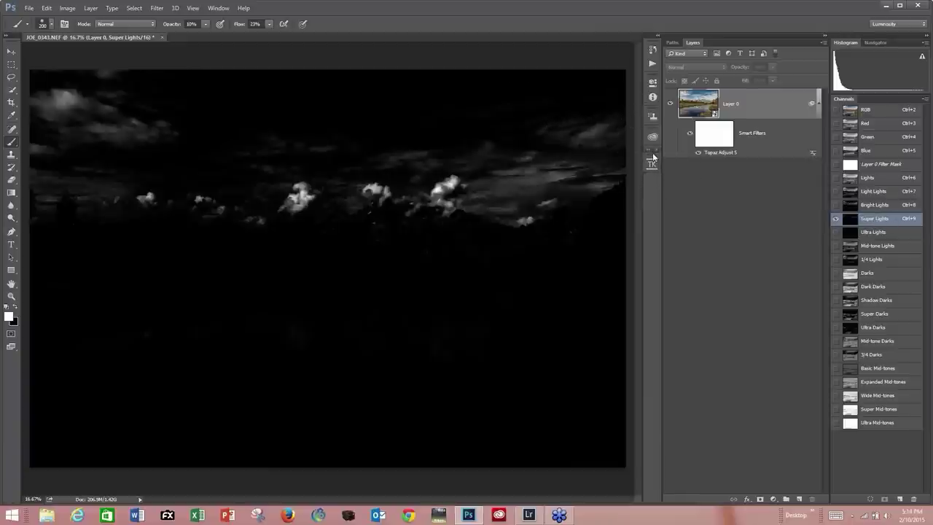
click(653, 160)
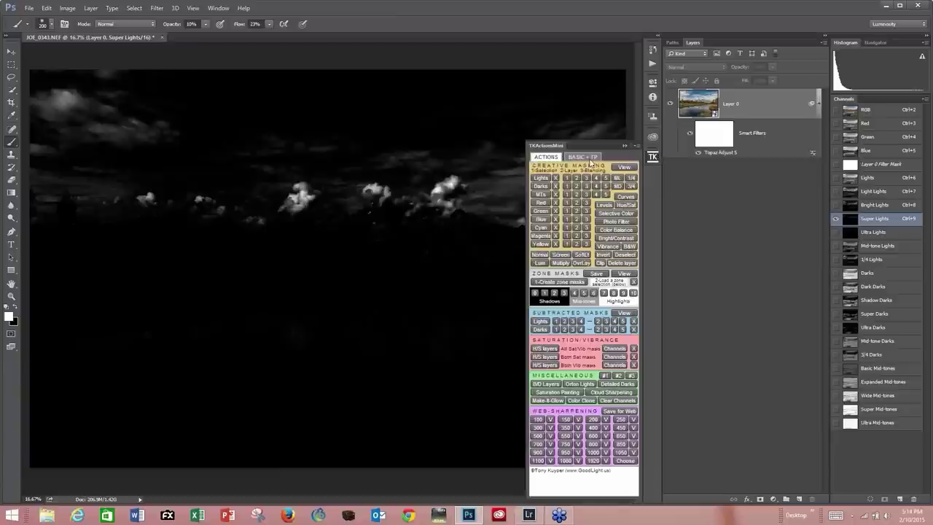
click(592, 162)
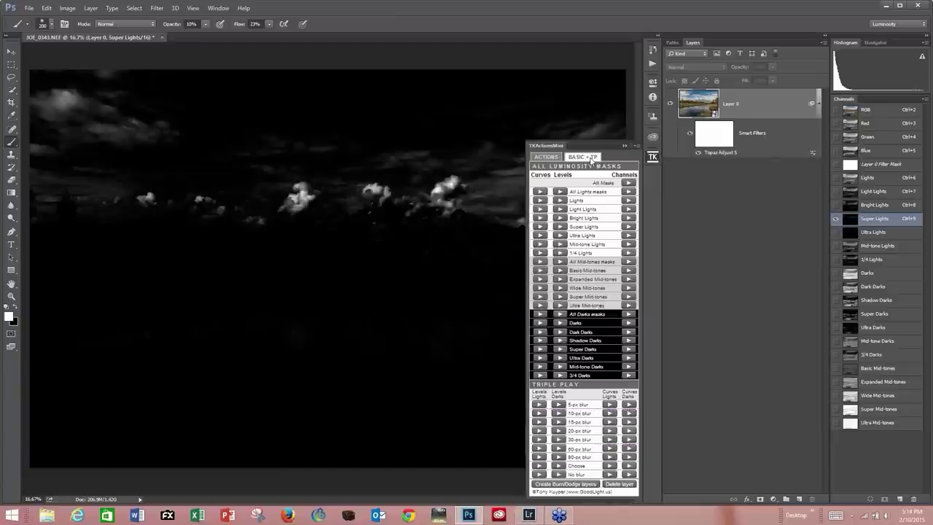
click(539, 227)
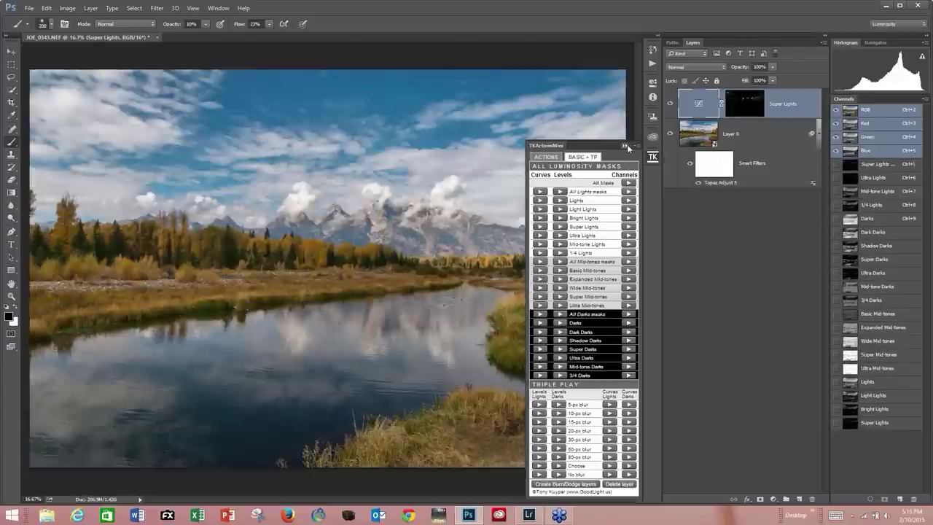
click(627, 145)
Darken the Super Lights curve with a point at input 175, output 61, and compare the photo with the layer's mask off and on
double_click(700, 104)
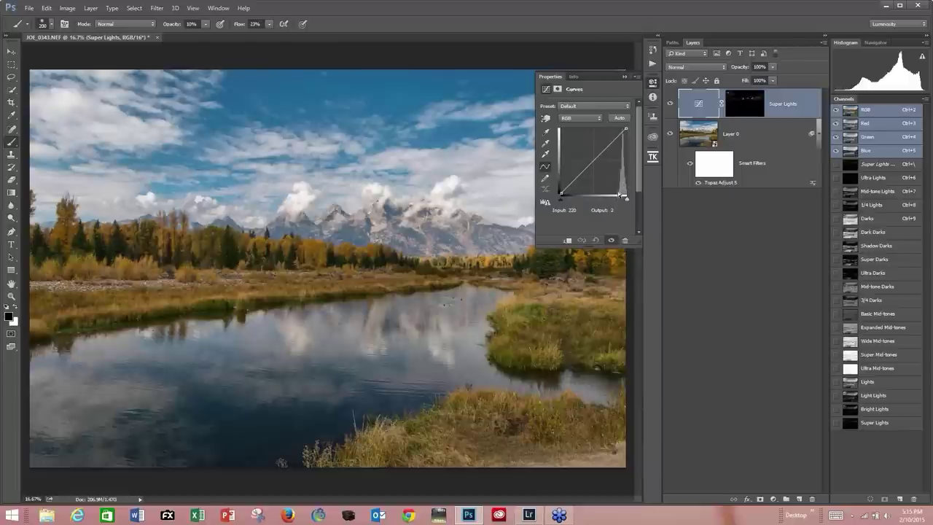
click(599, 156)
drag(599, 156, 605, 177)
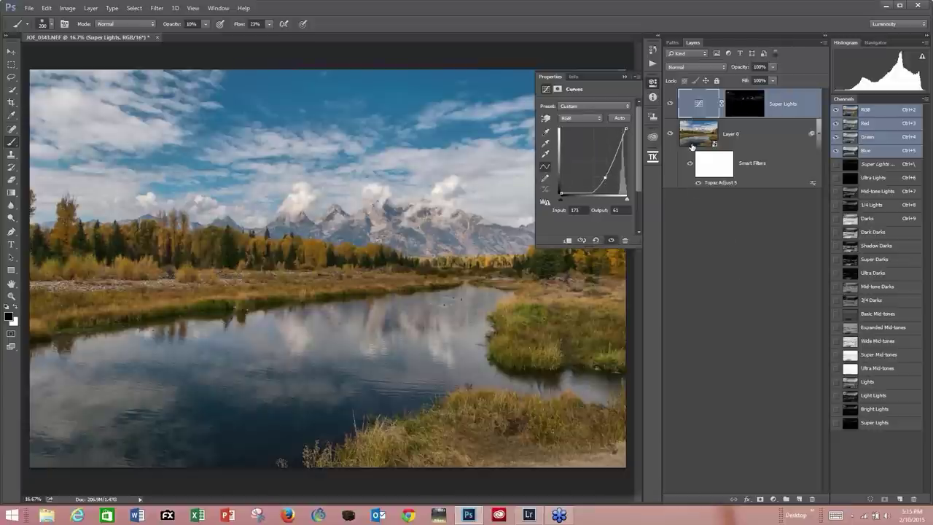
click(624, 76)
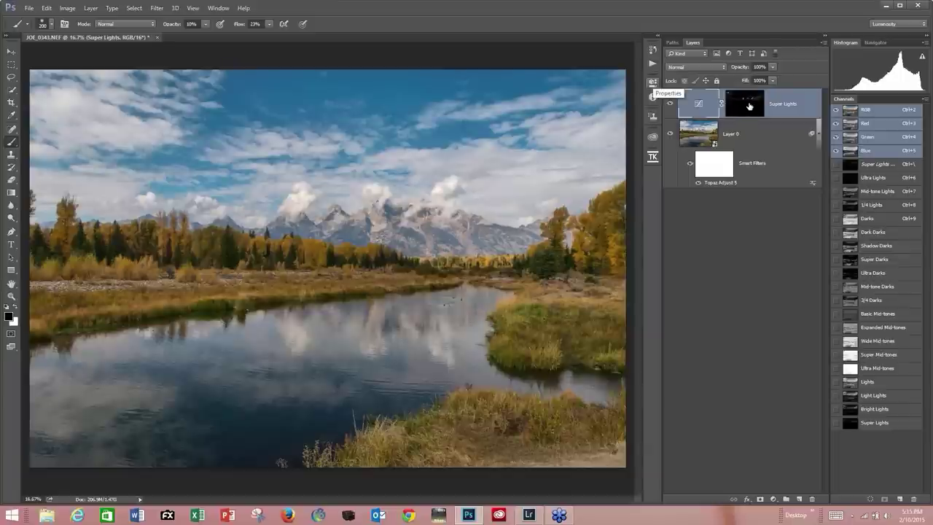
shift+click(750, 106)
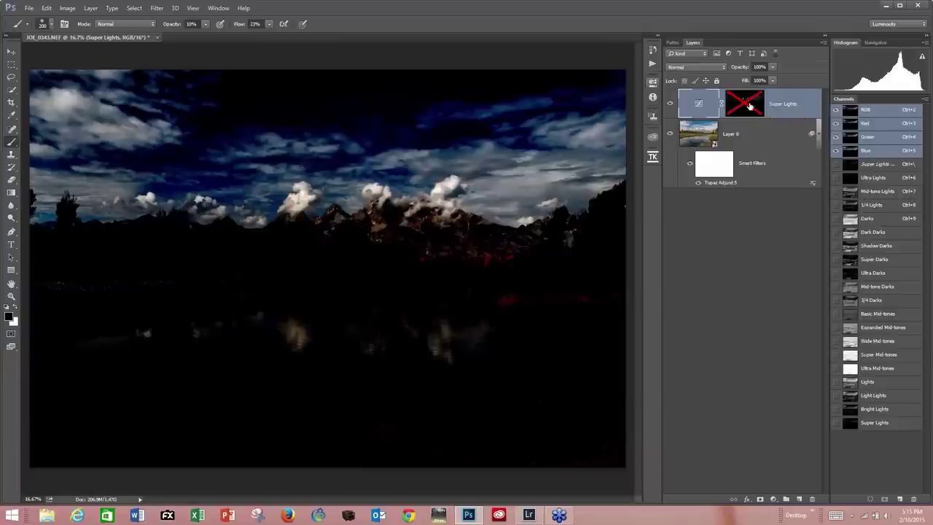
shift+click(750, 106)
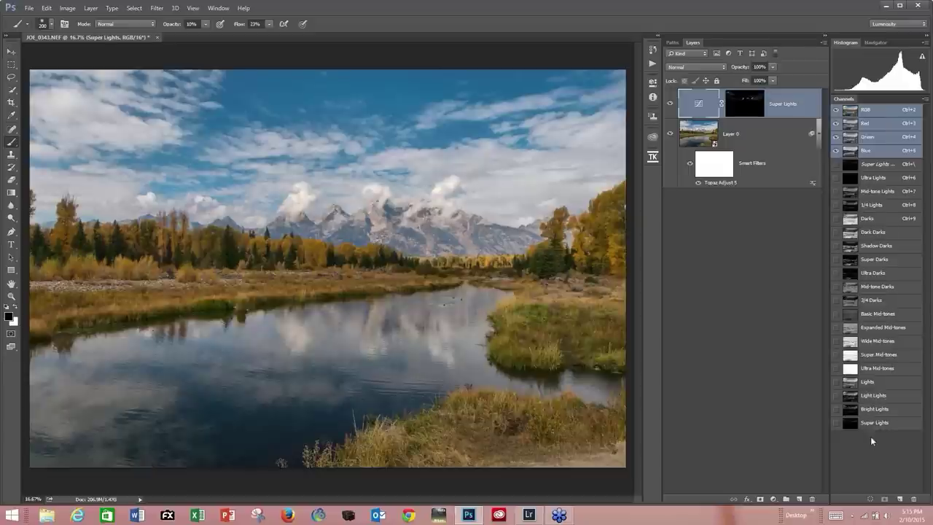
Compare the Super Darks and Ultra Darks masks, and create a Curves layer masked to Ultra Darks with TKActions
click(870, 260)
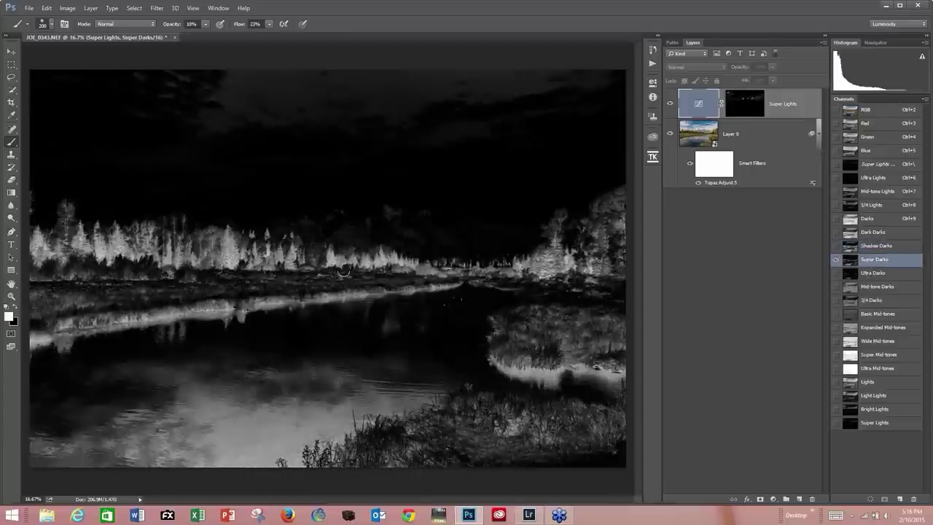
click(872, 275)
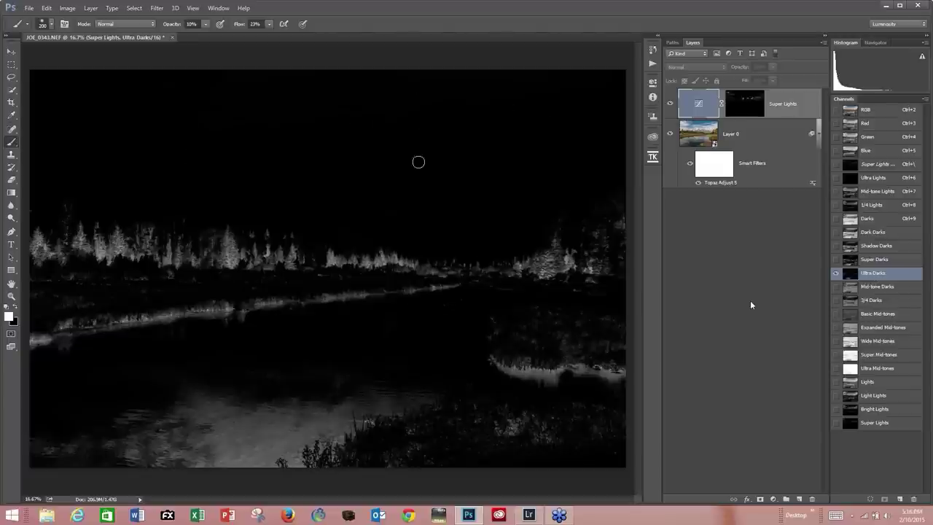
click(651, 162)
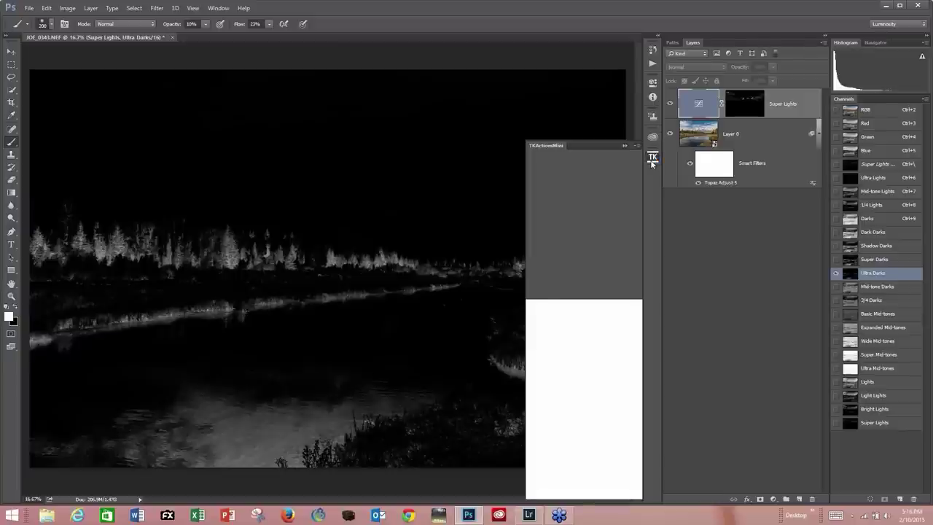
click(584, 157)
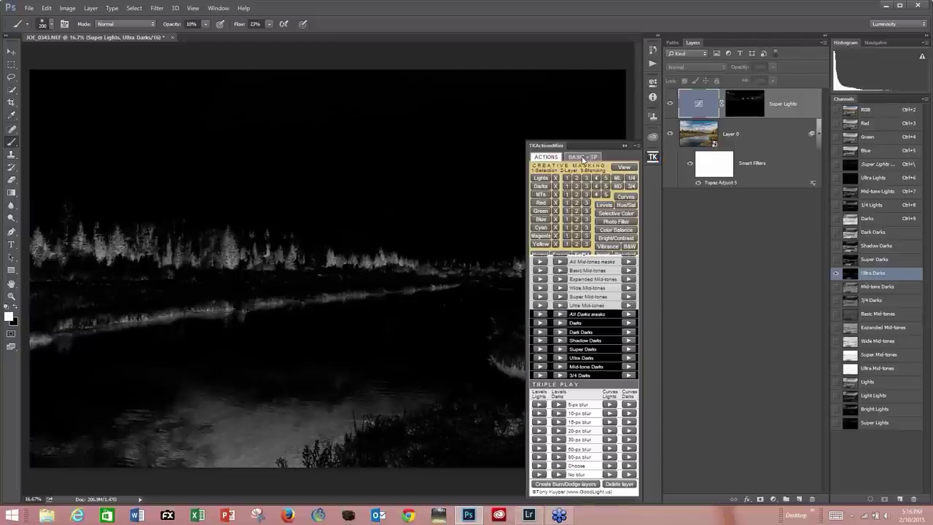
click(541, 359)
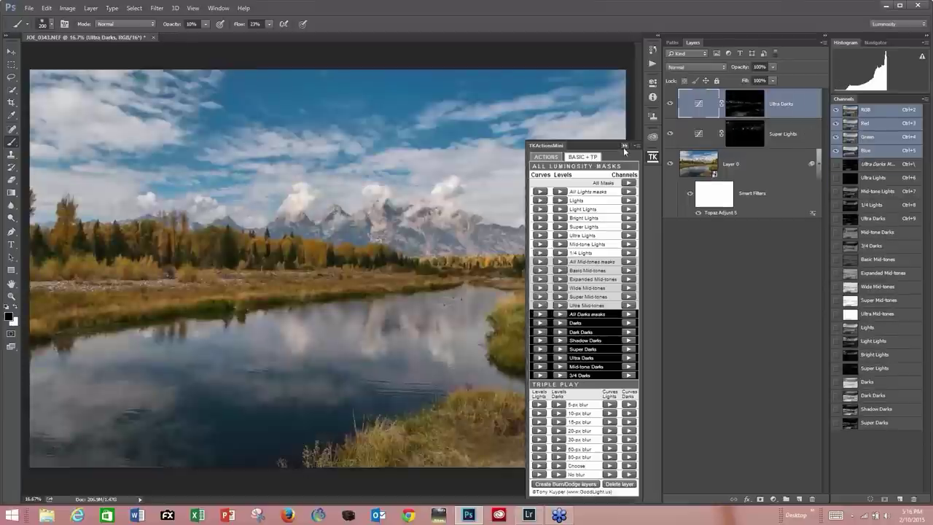
click(624, 146)
Brighten the Ultra Darks layer by moving its curve's white point to input 132, output 255
double_click(700, 105)
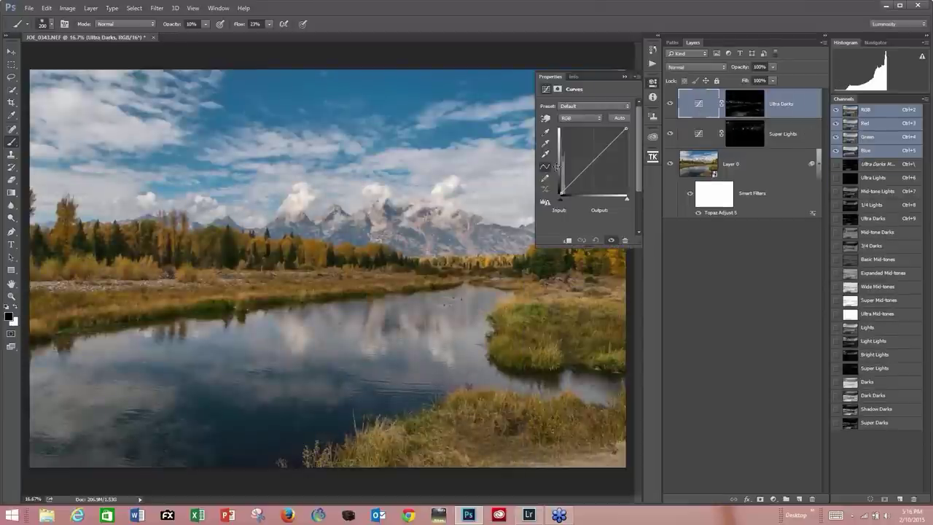
drag(625, 130, 595, 129)
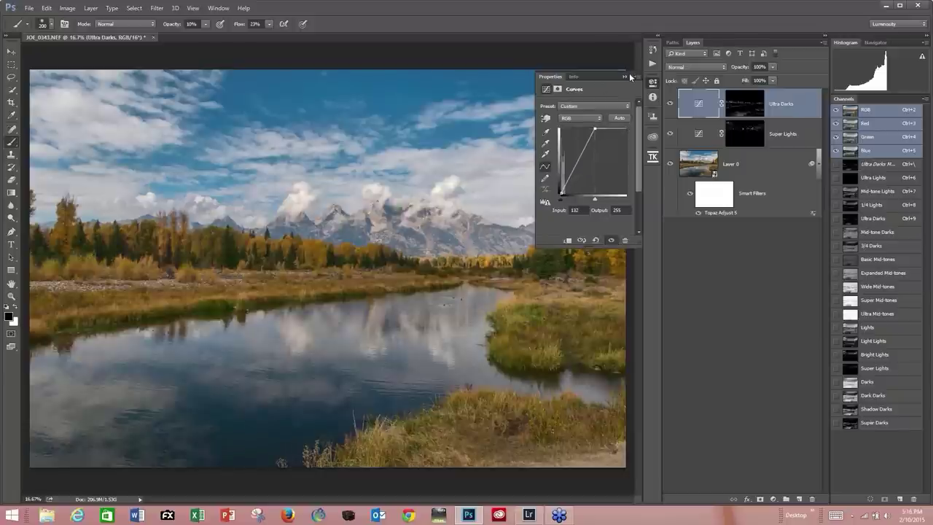
click(629, 74)
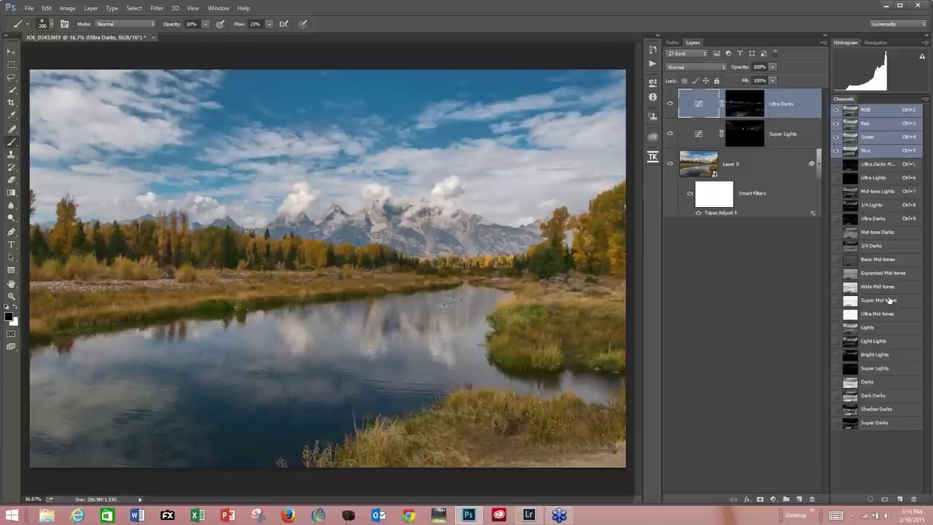
Inspect the Basic Mid-tones mask and create a Curves layer masked to Basic Mid-tones with TKActions
click(856, 262)
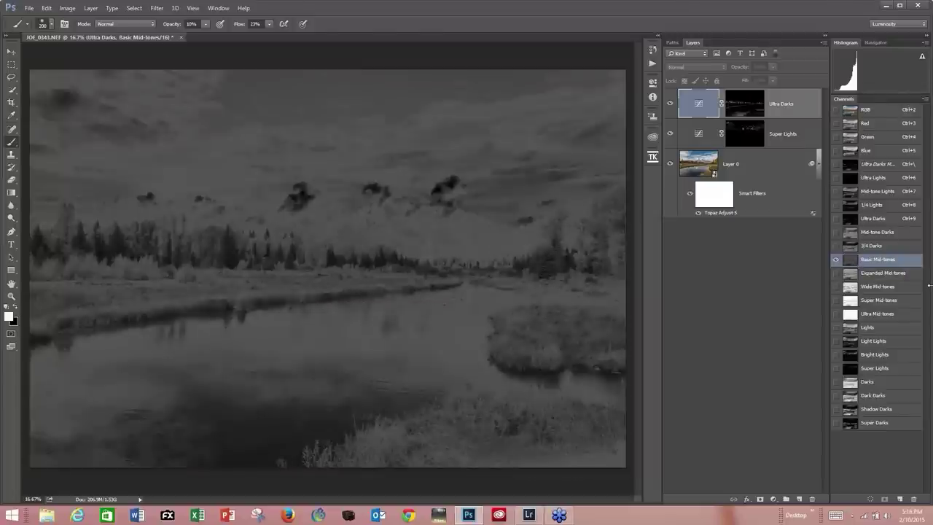
click(654, 161)
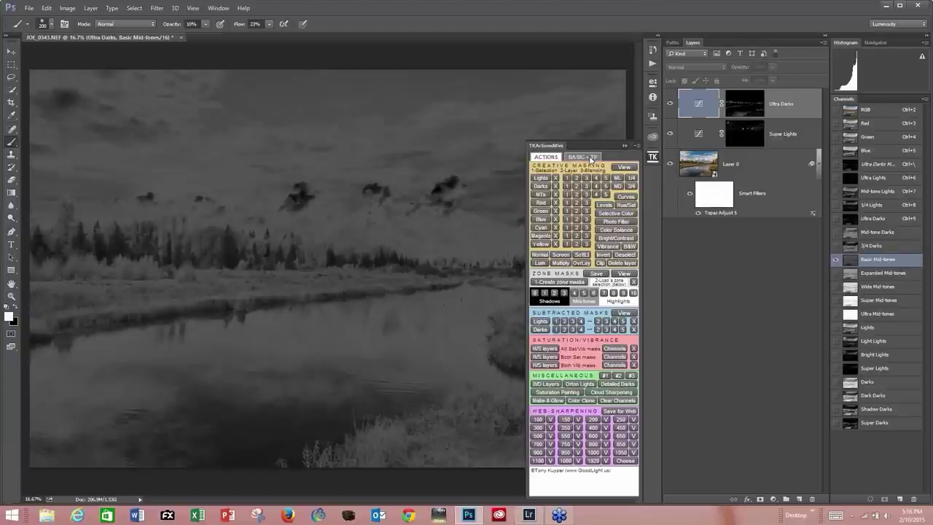
click(546, 253)
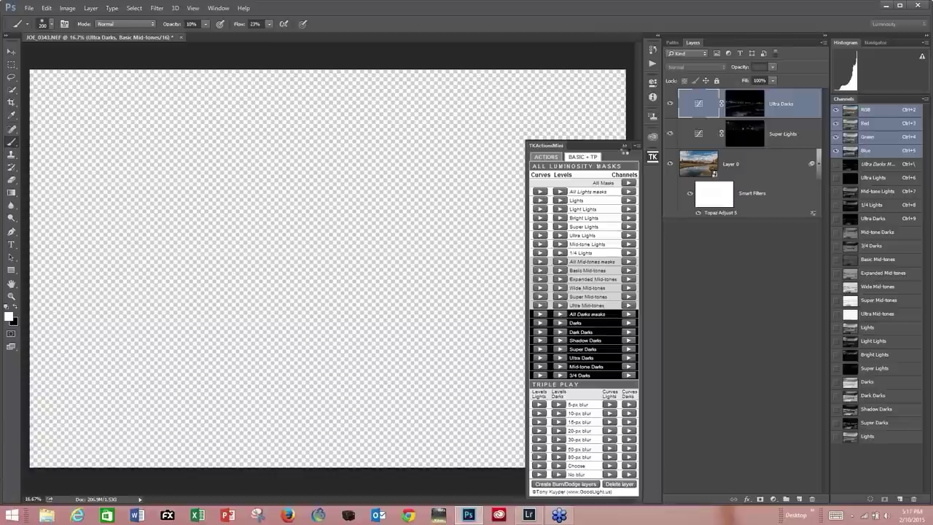
click(625, 146)
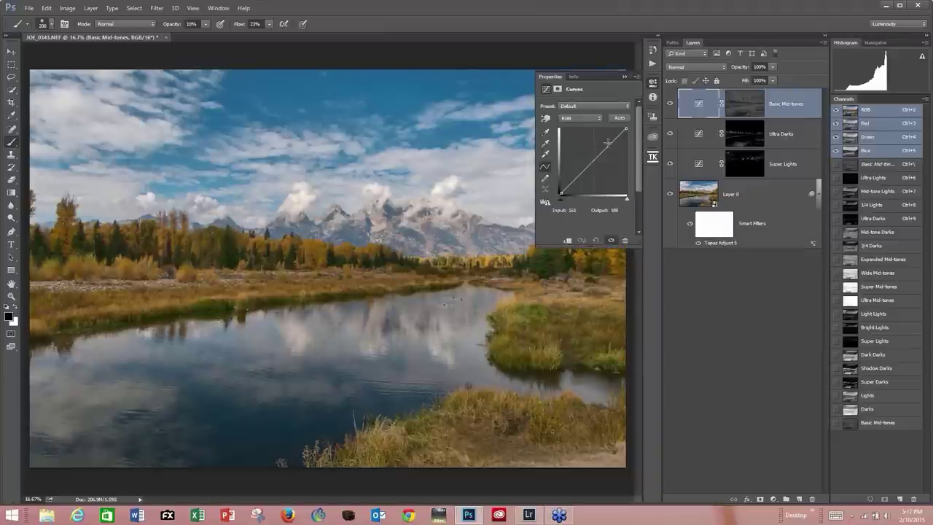
Add contrast to the Basic Mid-tones curve with a highlight point near input 190, output 196 and a lowered shadow point near input 55, output 10
click(609, 144)
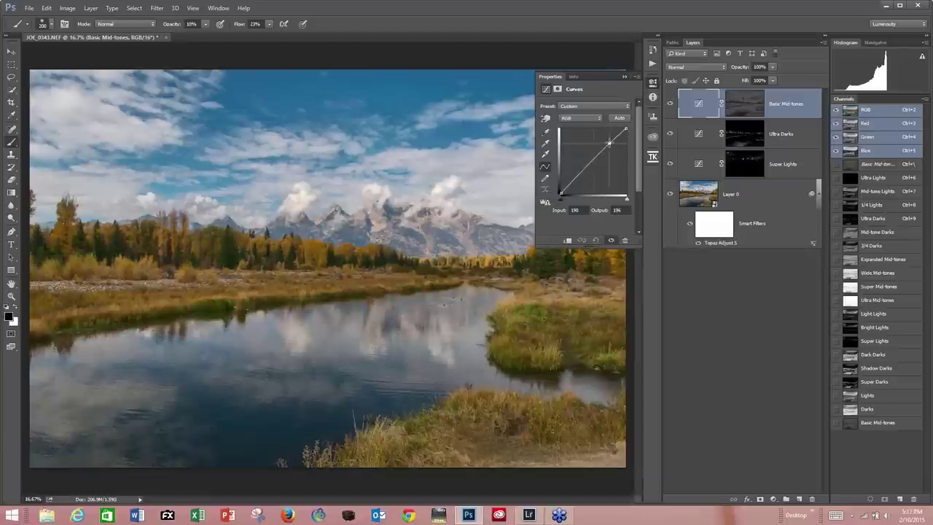
mouse_move(571, 185)
mouse_down()
mouse_move(575, 175)
mouse_move(577, 190)
mouse_up()
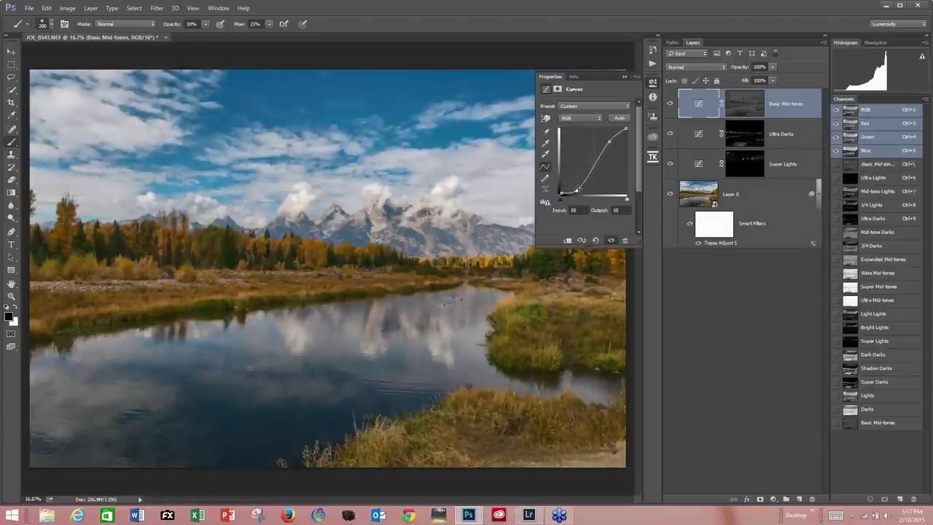
click(624, 77)
Stamp all visible layers into a new layer above Basic Mid-tones and convert it for smart filters
click(745, 105)
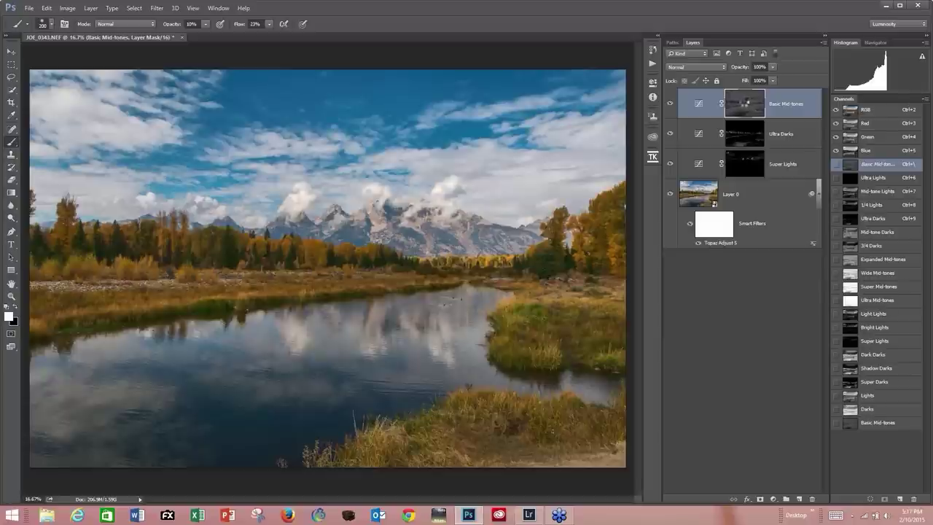
key(ctrl+2)
key(ctrl+shift+alt+e)
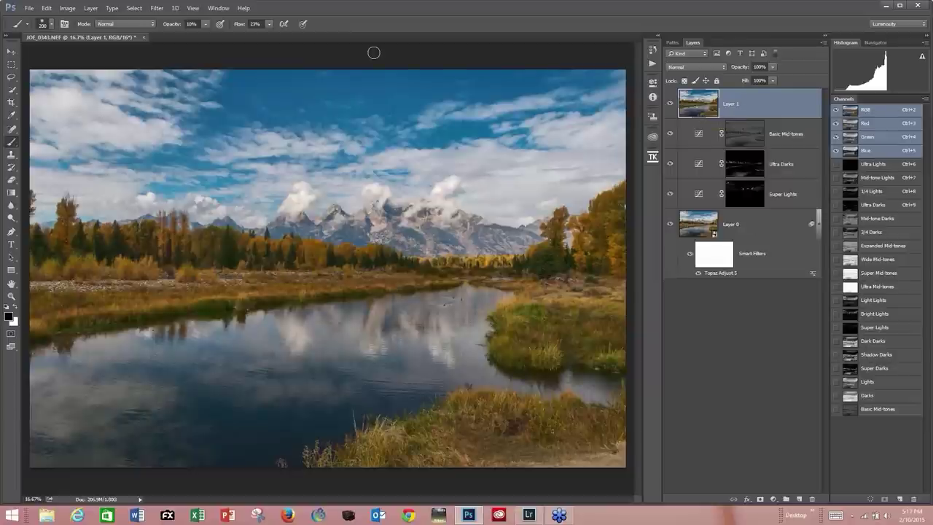
click(158, 10)
click(172, 33)
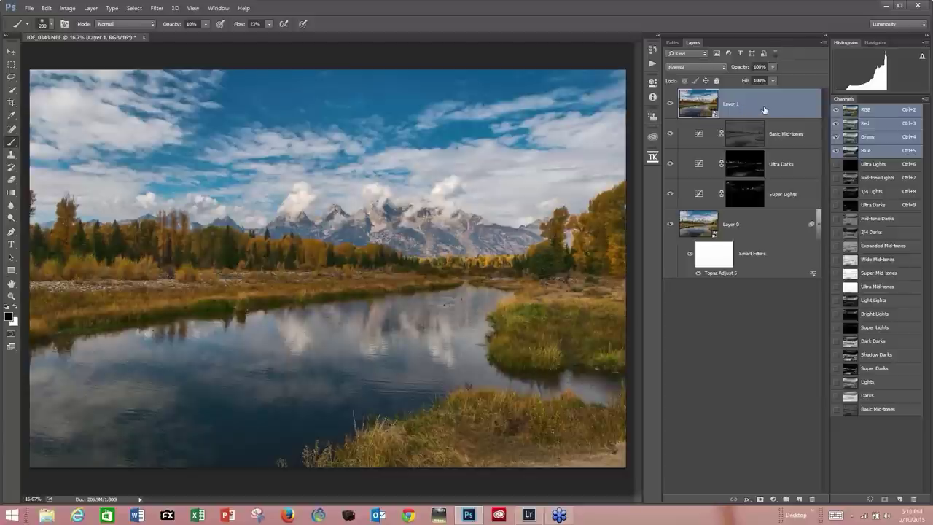
Rename the stamped smart object layer as Clarity
double_click(732, 105)
text(Clarity)
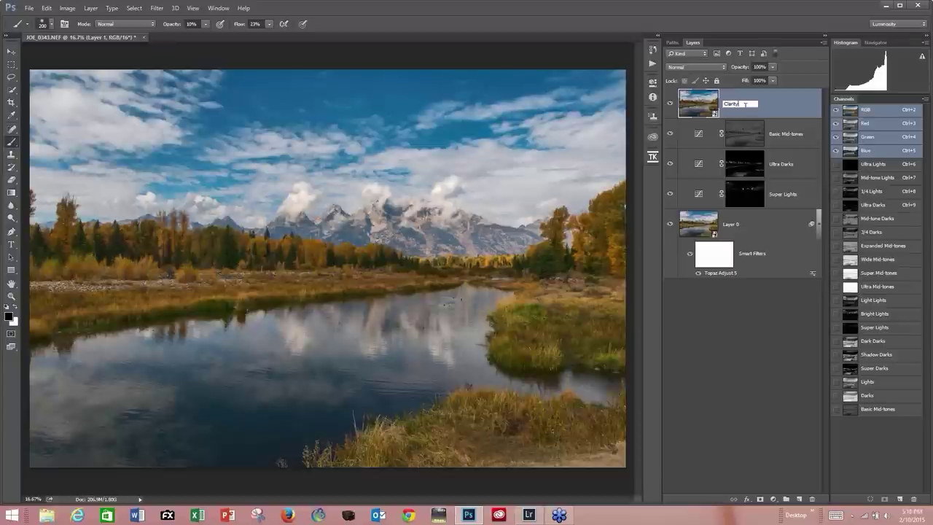
key(Return)
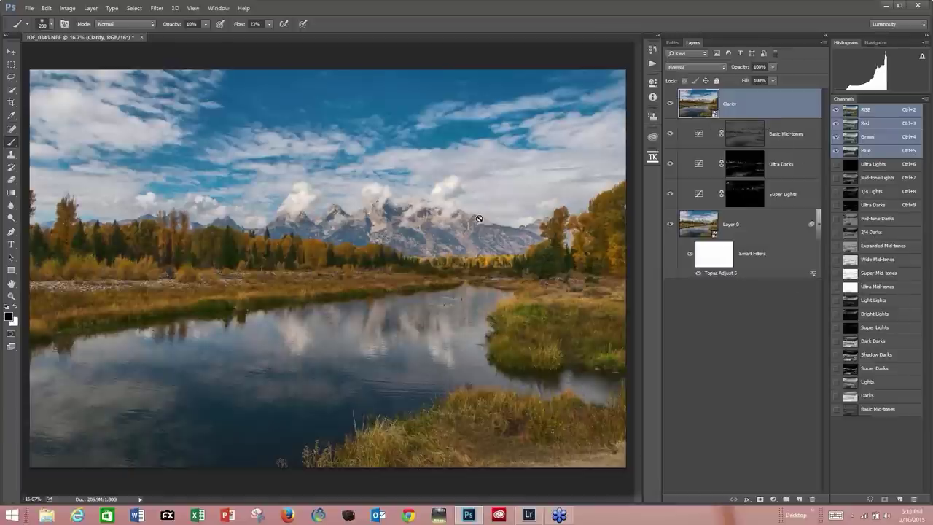
Compare the Super Mid-tones and Wide Mid-tones masks, load Wide Mid-tones as a selection for the Clarity layer, and hide the selection edges
ctrl+click(869, 277)
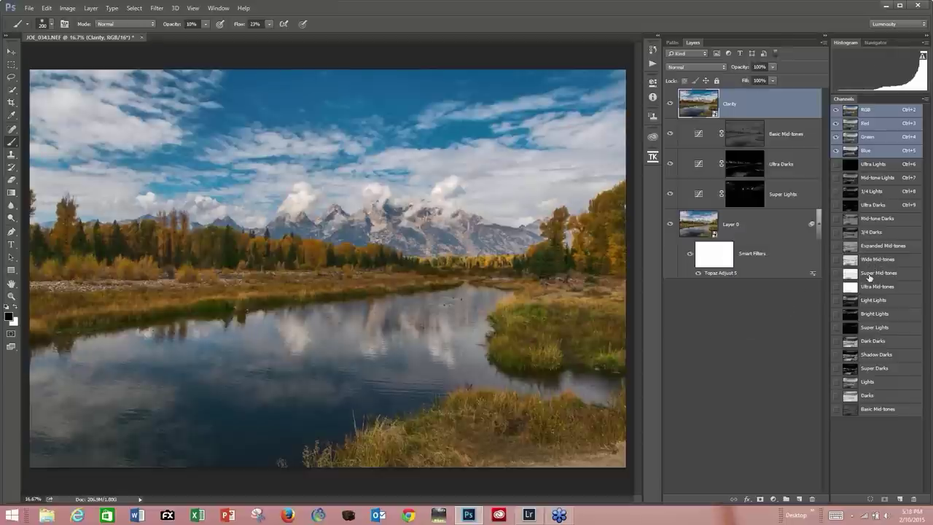
click(869, 274)
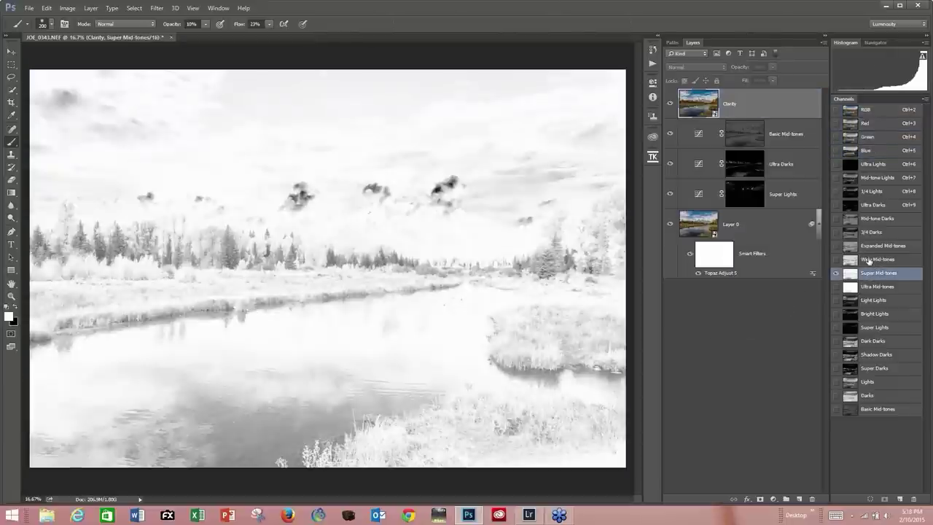
click(868, 261)
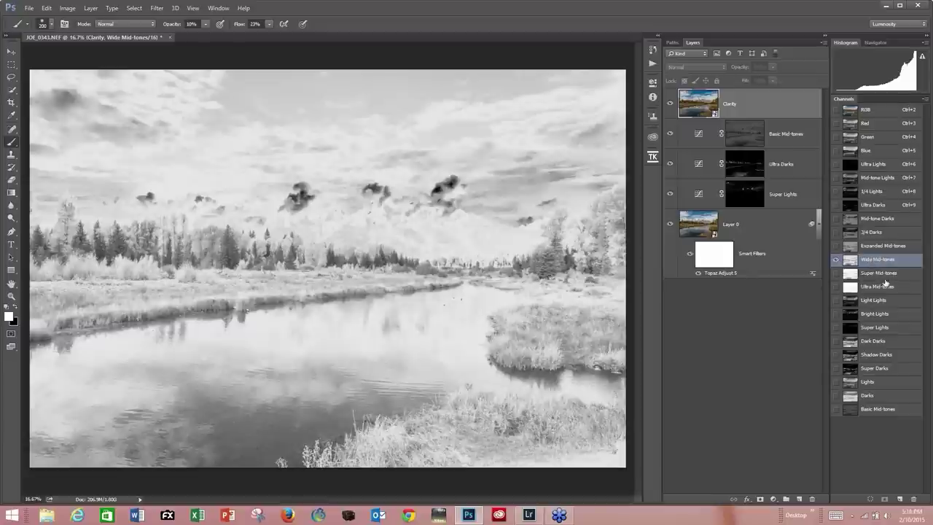
ctrl+click(851, 260)
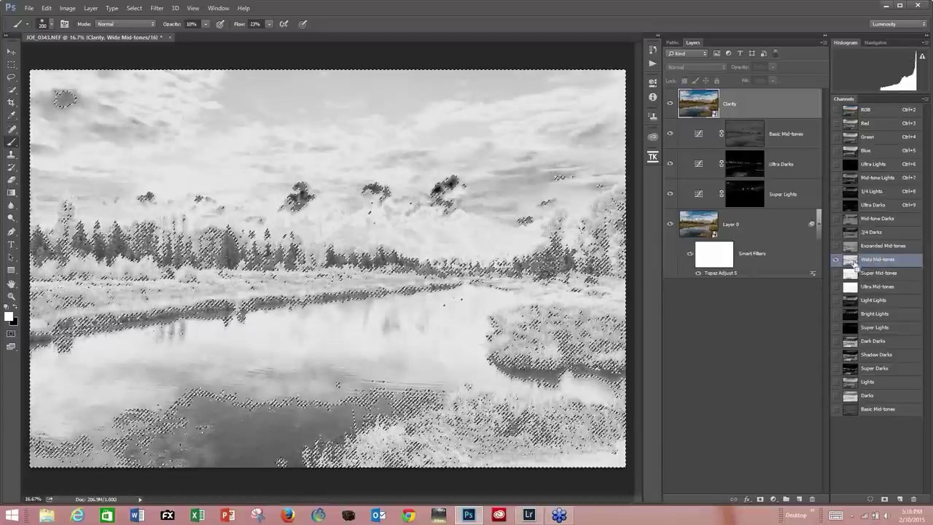
click(690, 103)
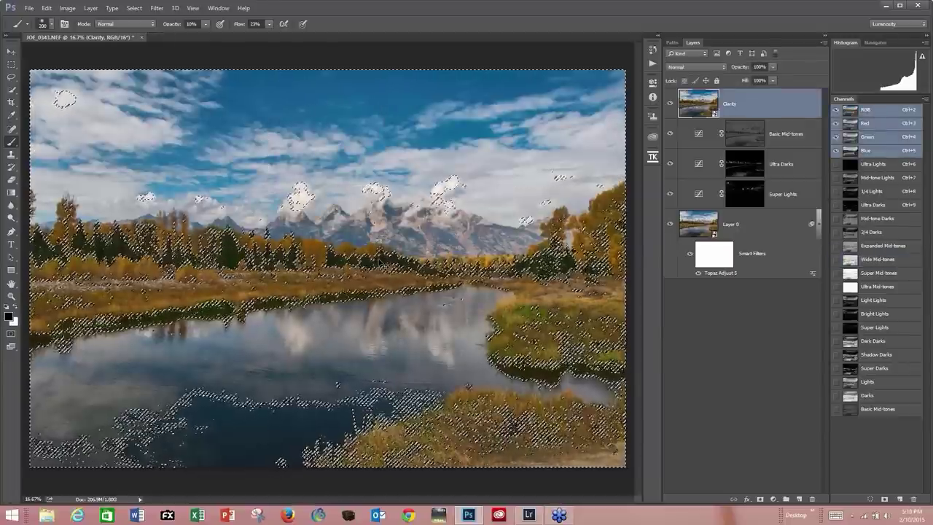
key(ctrl+h)
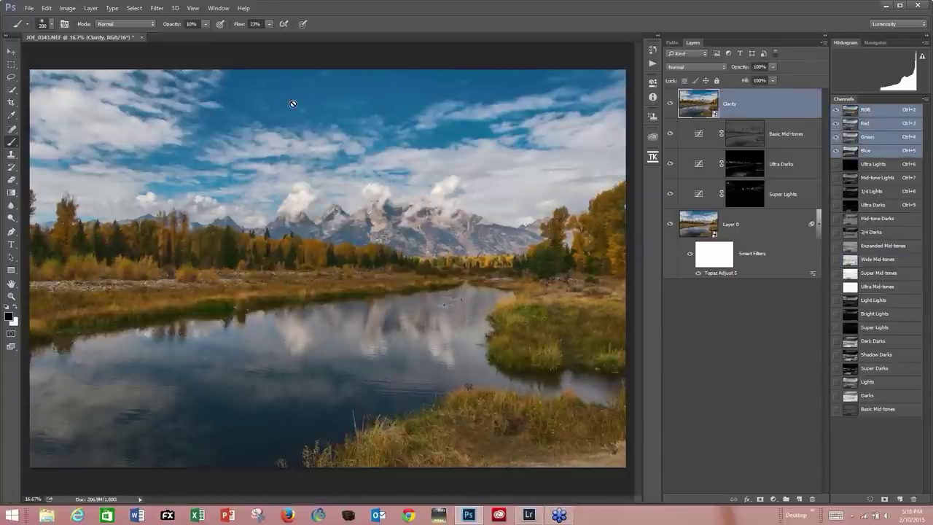
Open the Topaz Clarity filter for the Clarity layer and reset all its adjustments to zero
click(157, 8)
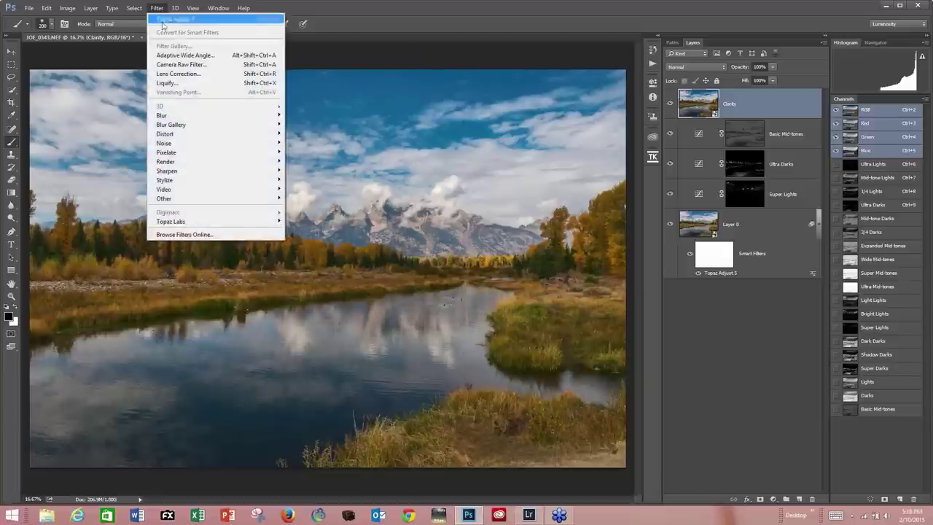
mouse_move(203, 223)
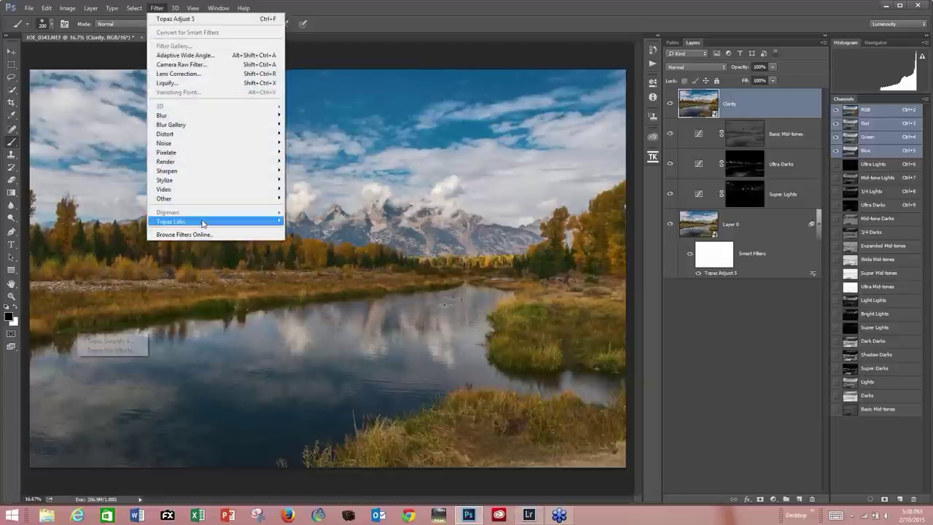
click(112, 240)
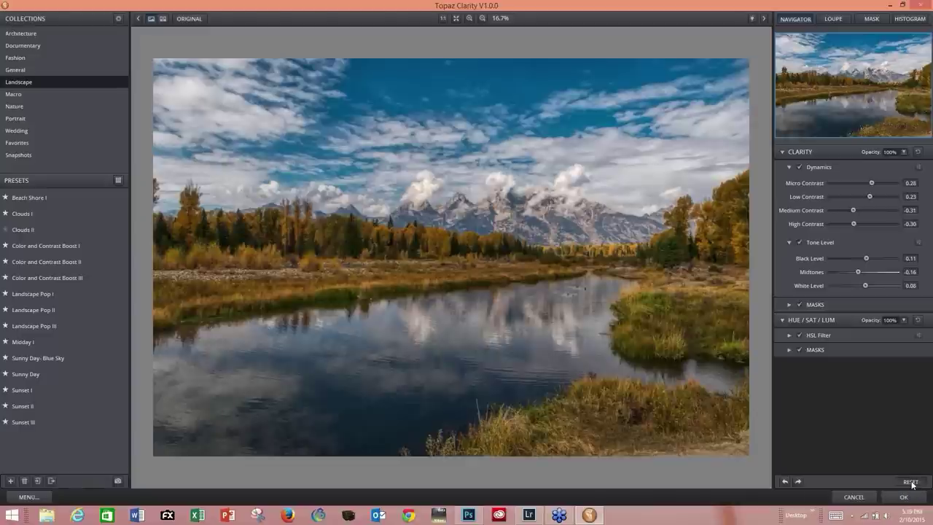
click(911, 482)
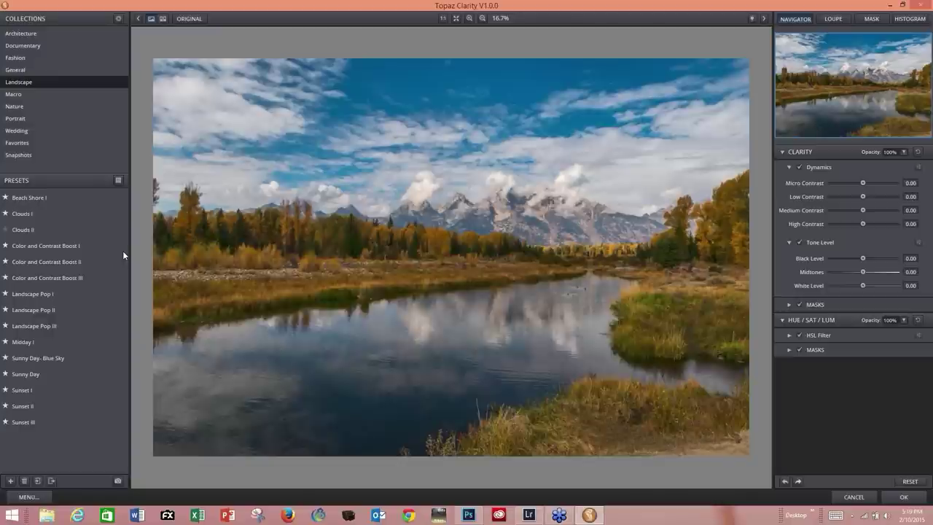
Apply the Clouds I preset with Black Level 0.23, Micro Contrast 0.28 and a slightly reduced White Level to the Clarity layer
mouse_move(79, 245)
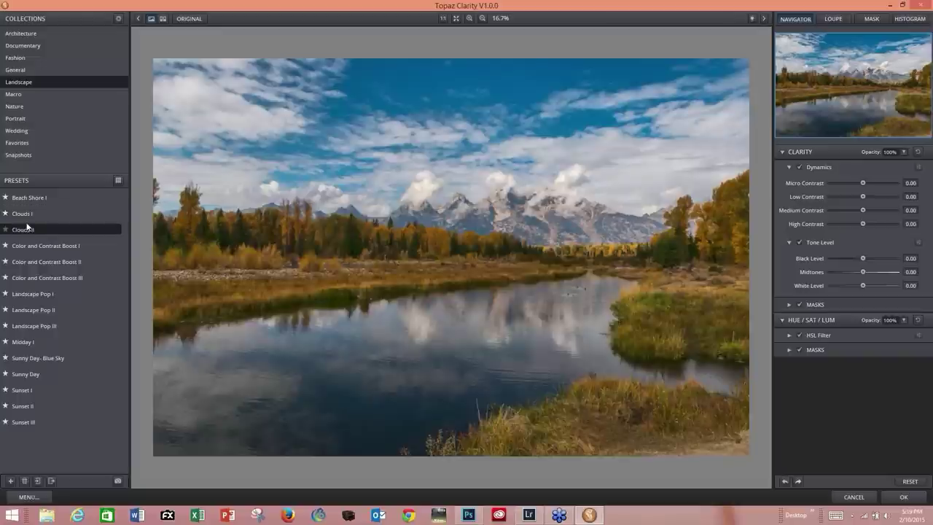
click(26, 216)
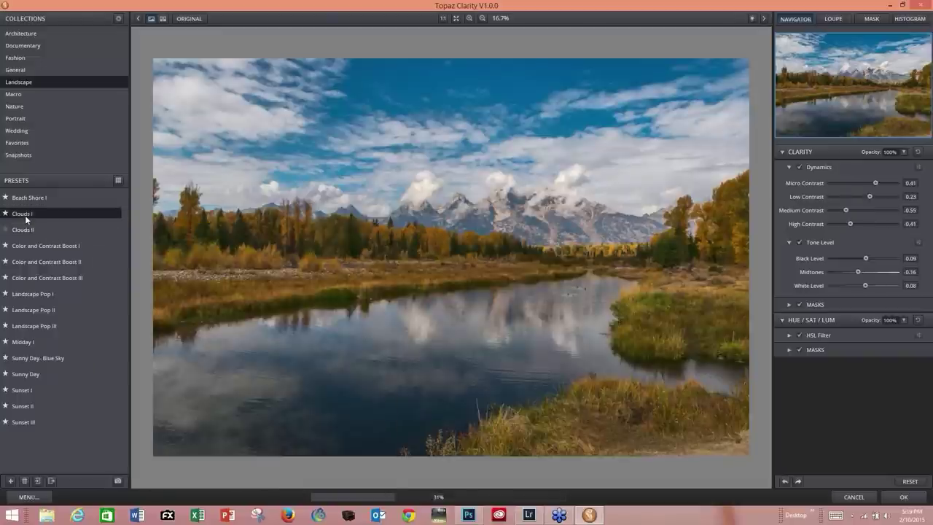
mouse_move(26, 228)
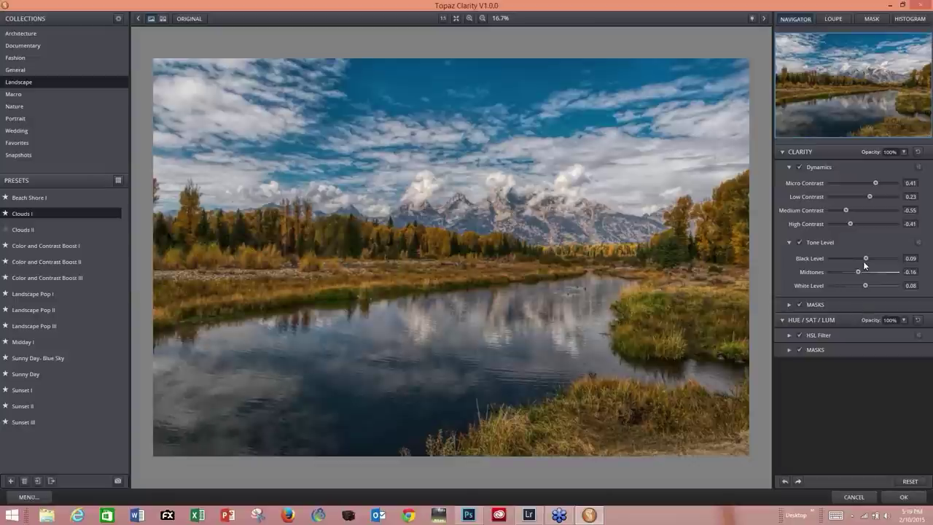
drag(867, 259, 870, 256)
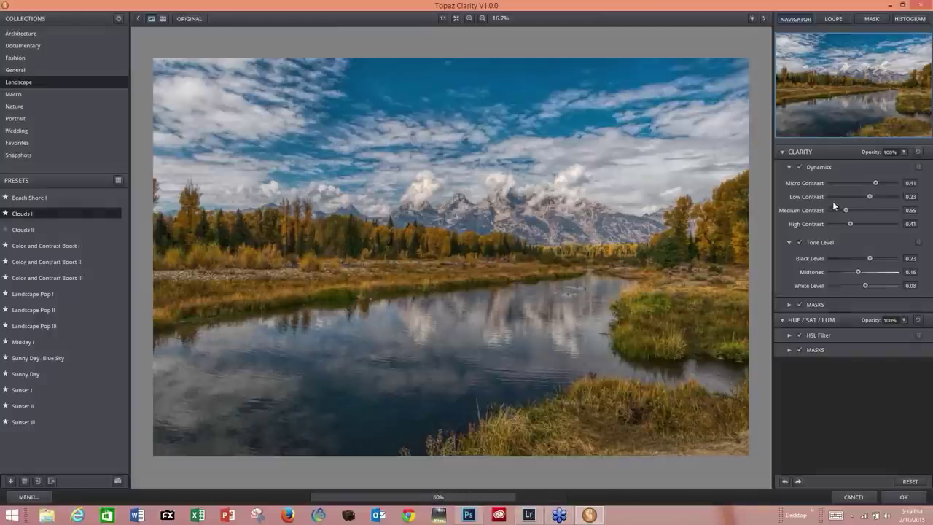
drag(875, 183, 871, 182)
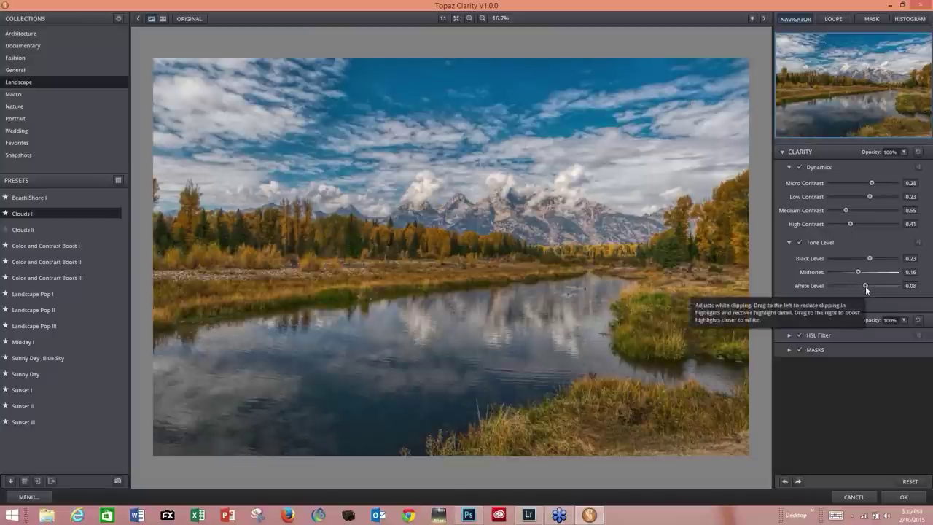
drag(866, 286, 863, 287)
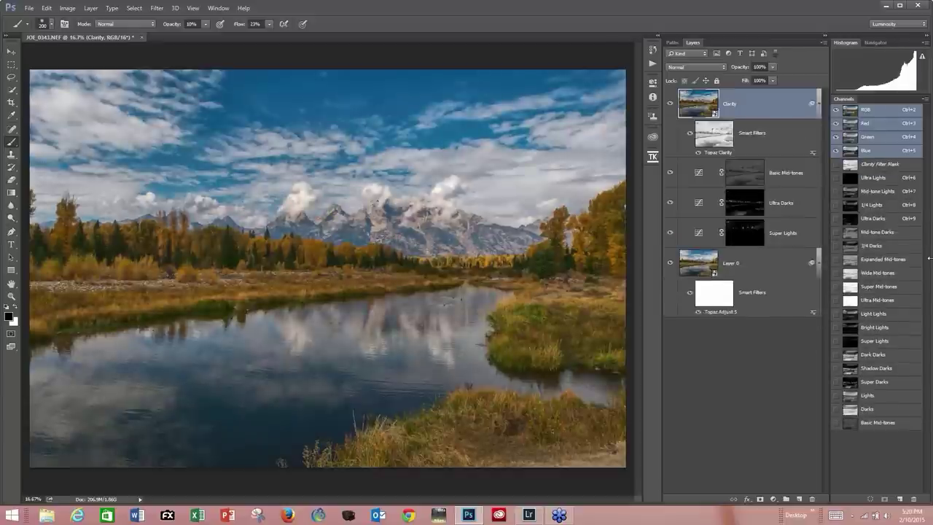
Lower the density of the Clarity layer's smart filter mask to slightly more than half
double_click(721, 142)
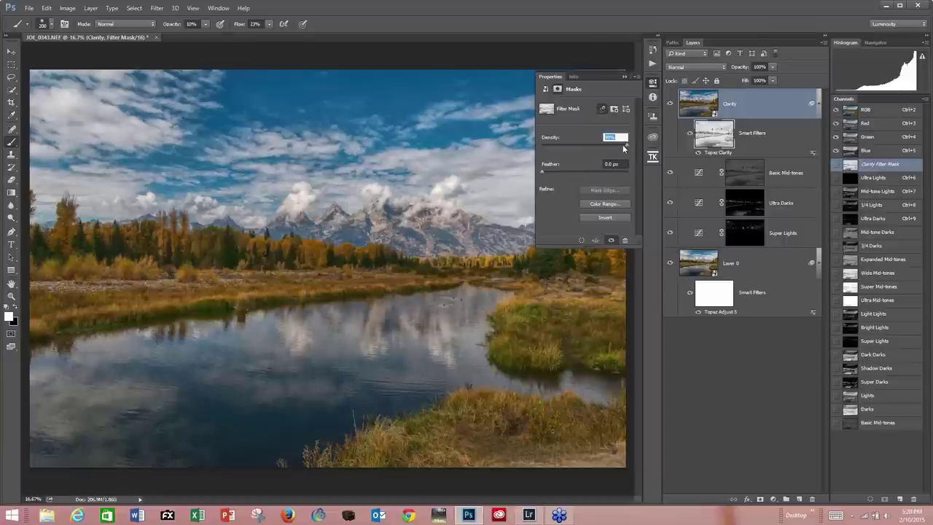
drag(624, 148, 590, 148)
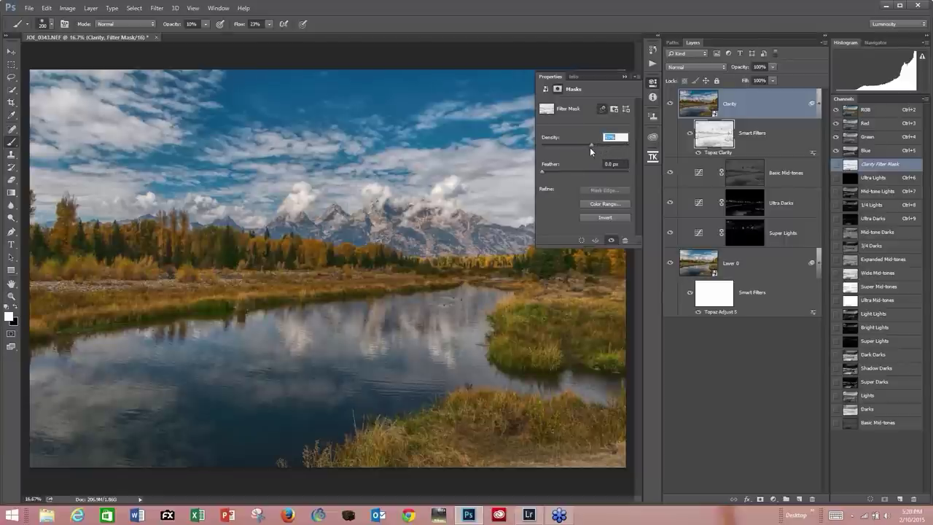
click(624, 76)
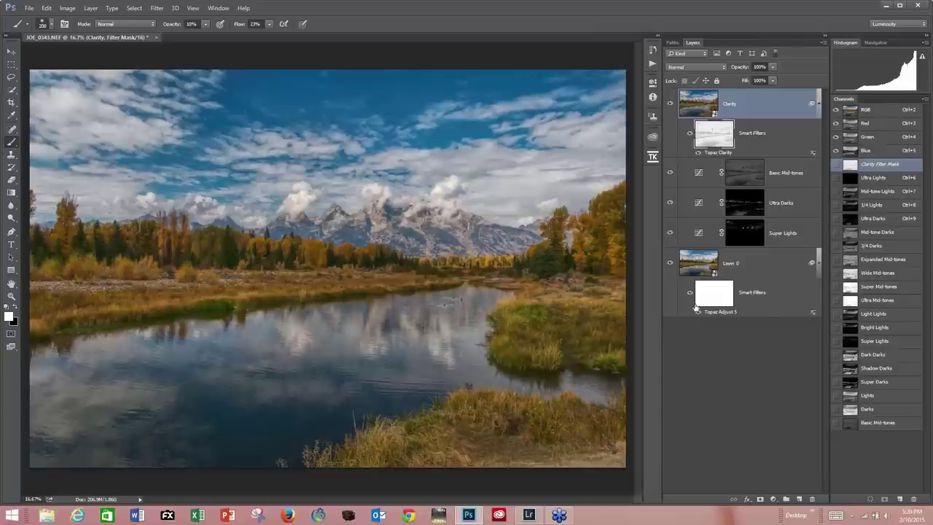
Create the Dodging and Burning paint layers above Clarity with TKActions
click(656, 156)
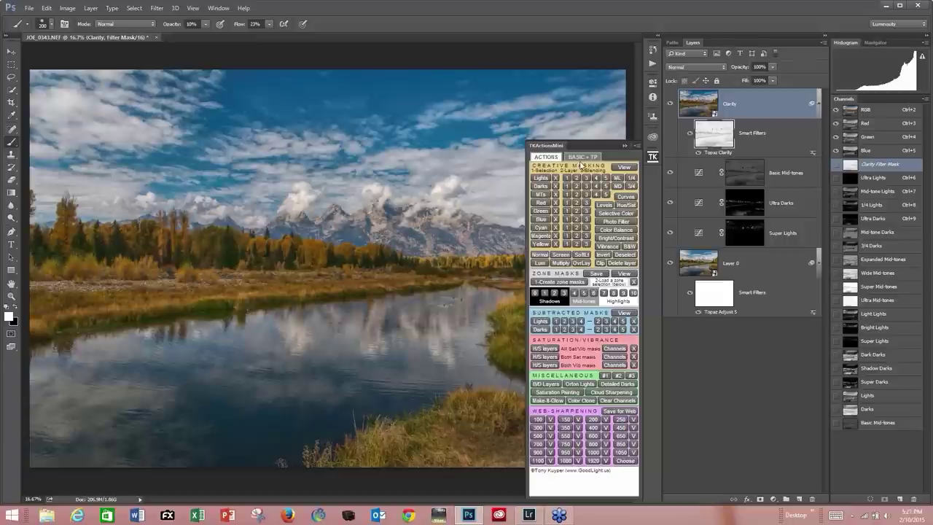
click(547, 384)
click(625, 145)
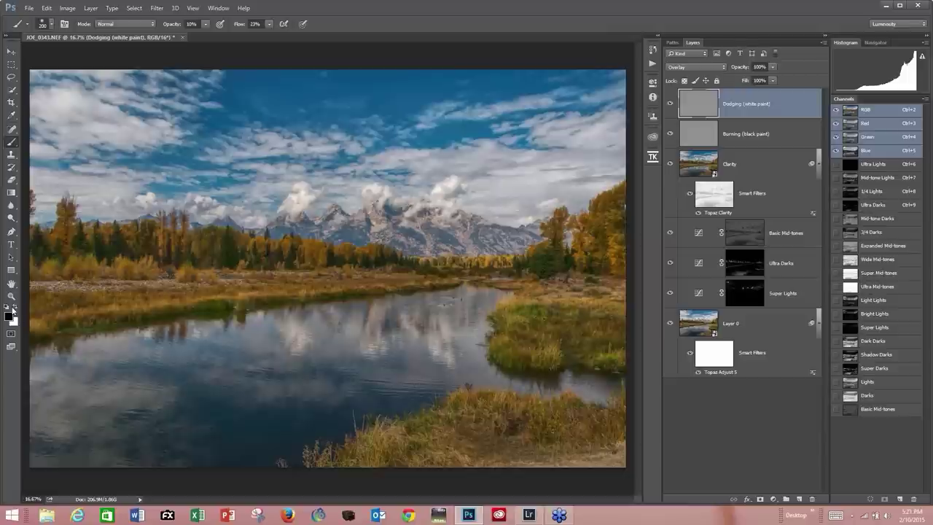
Set the brush to white paint in Overlay mode and make the Burning (black paint) layer active
click(13, 309)
click(133, 30)
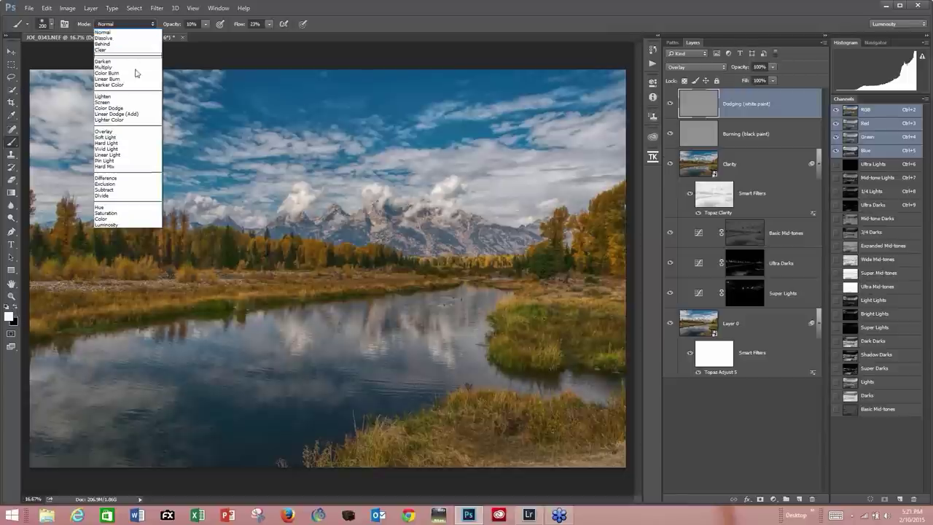
click(131, 130)
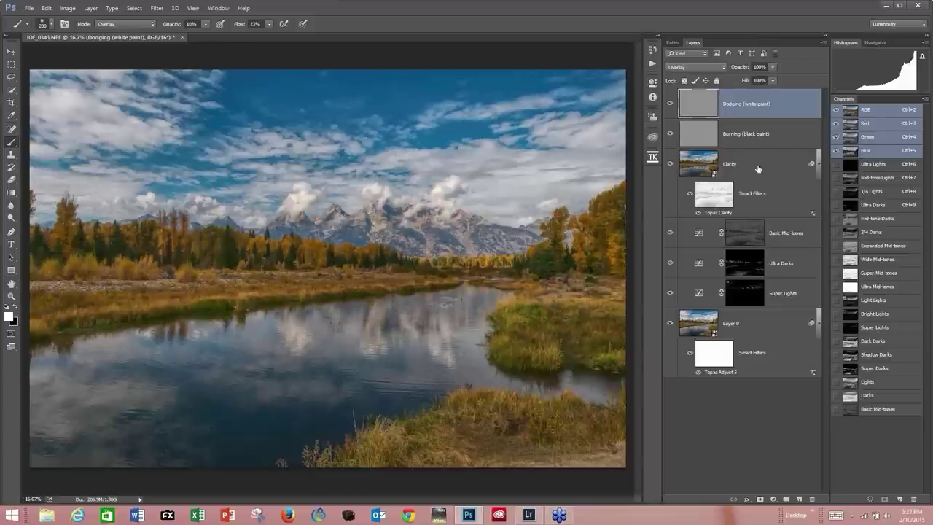
key(alt+bracketleft)
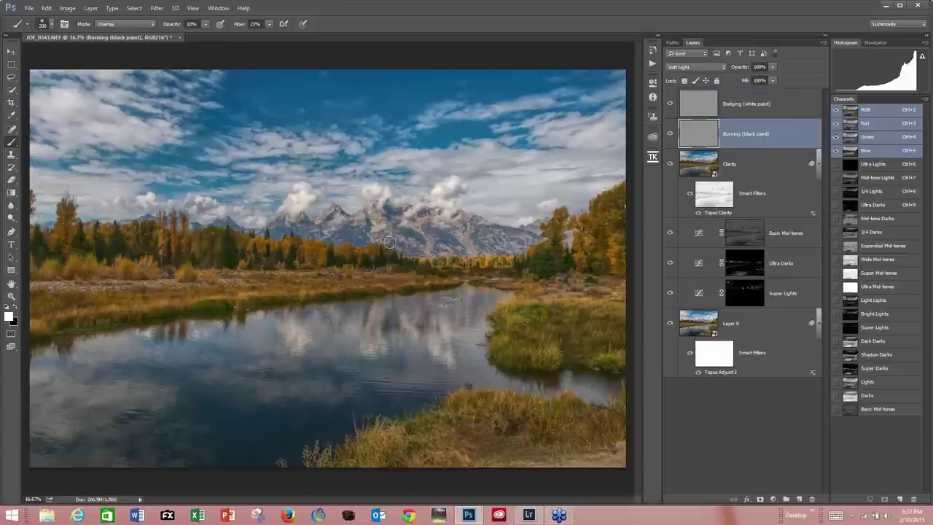
Switch the paint colour to black for the Burning layer, and create a Saturation Painting layer above Dodging with TKActions
click(15, 309)
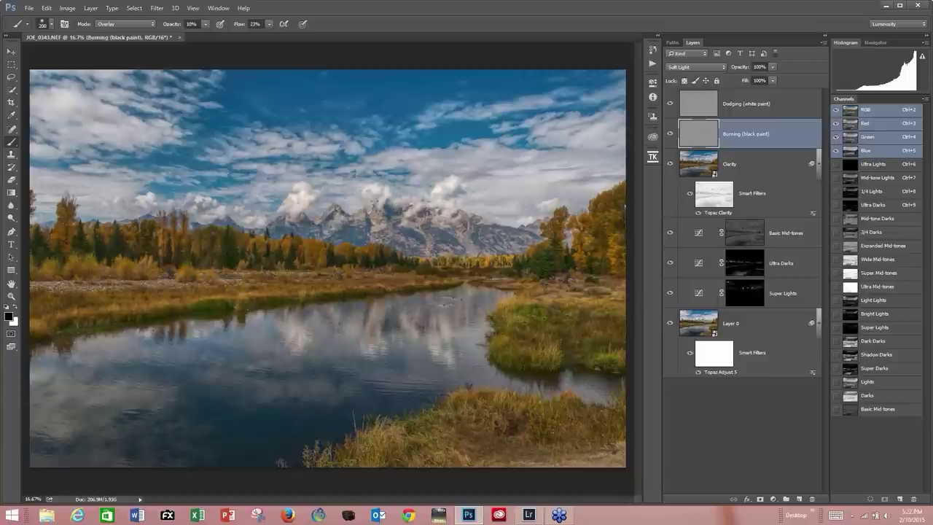
click(653, 157)
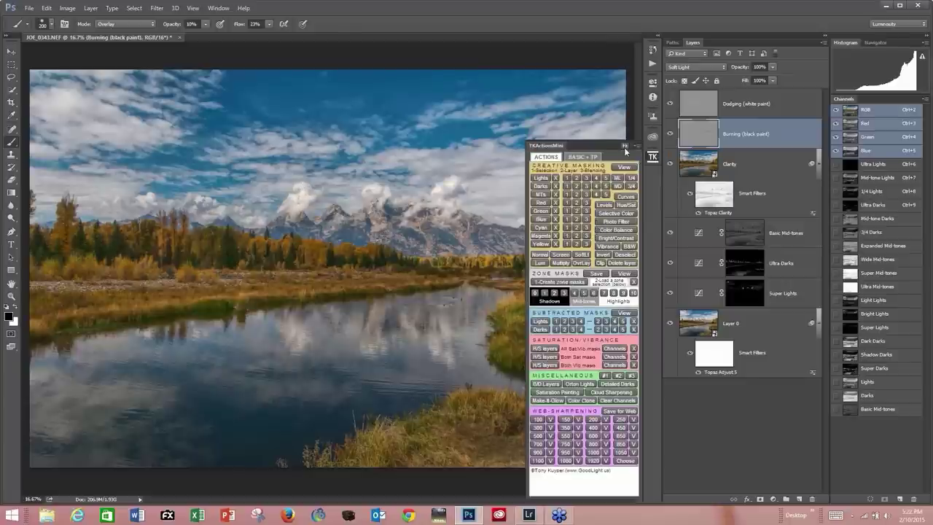
click(555, 393)
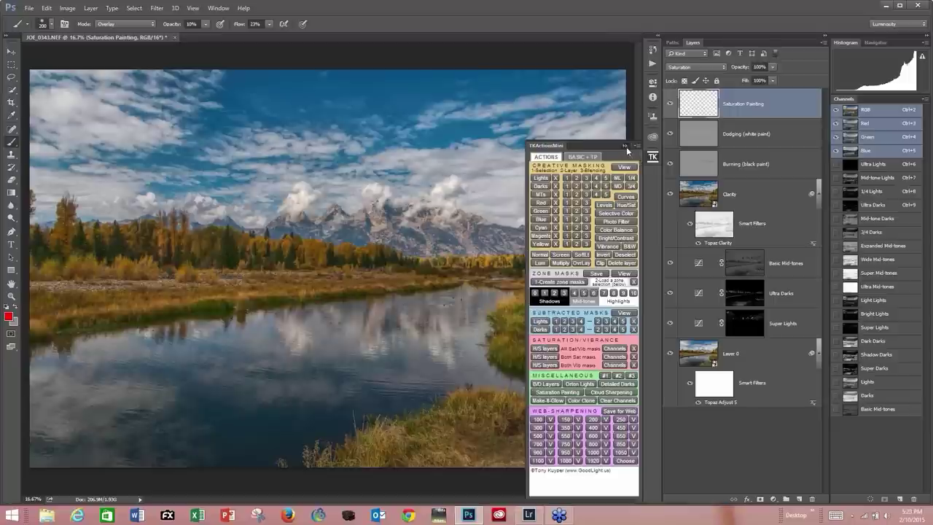
click(625, 148)
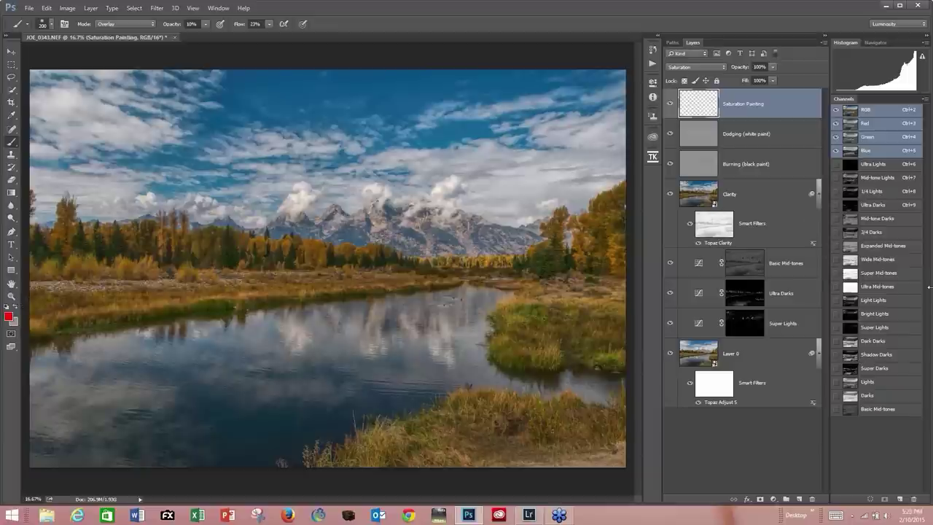
Load the Super Darks channel as a selection for the Saturation Painting layer, and clear that selection
click(880, 371)
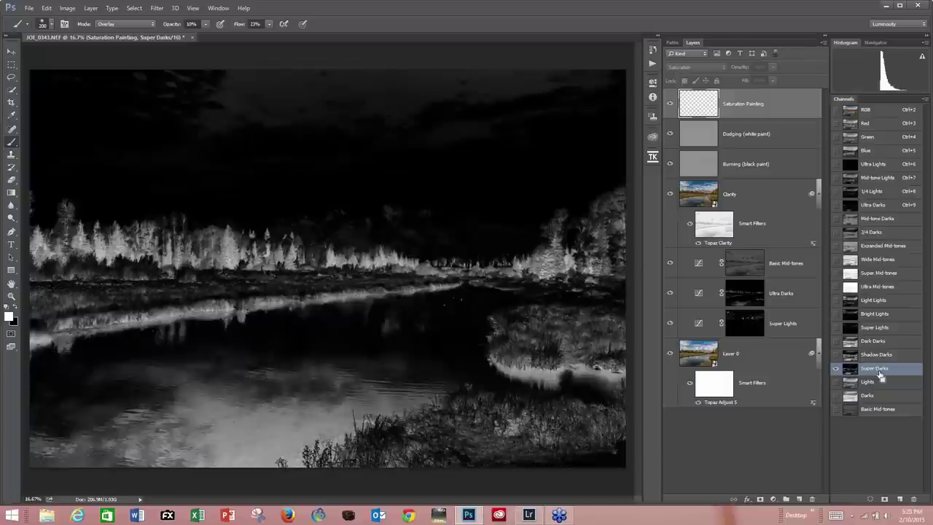
ctrl+click(851, 369)
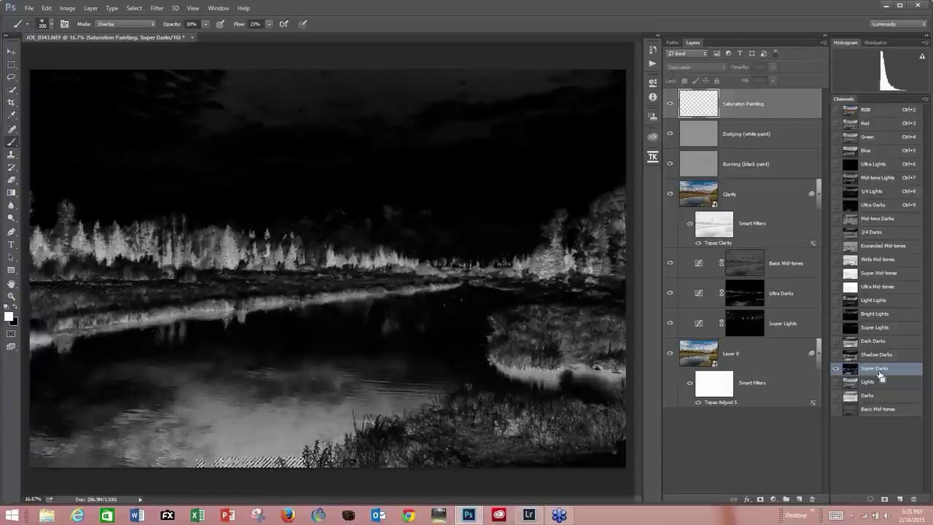
click(709, 103)
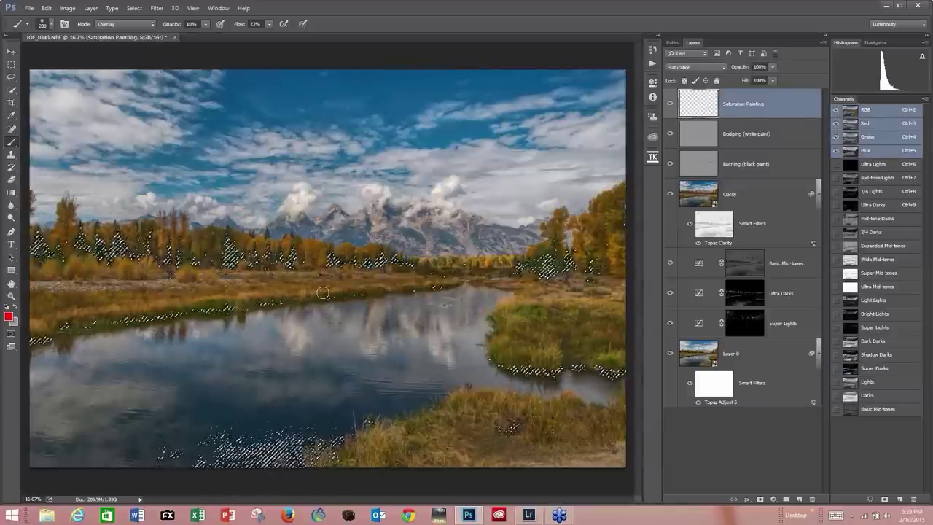
key(ctrl+d)
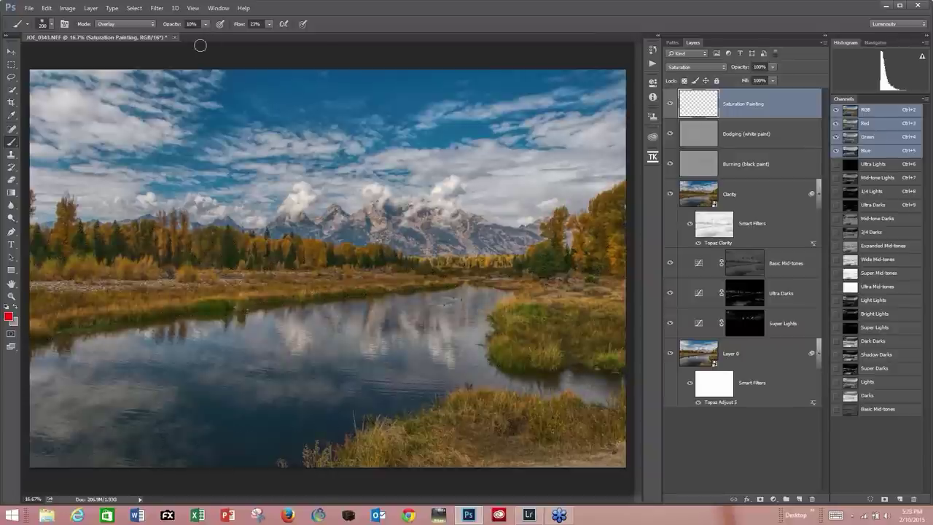
Paint red at 10% opacity over the autumn tree line and the far riverbank trees on the Saturation Painting layer
mouse_move(61, 210)
mouse_down()
mouse_move(64, 239)
mouse_move(68, 210)
mouse_move(66, 250)
mouse_move(67, 209)
mouse_move(65, 251)
mouse_move(67, 215)
mouse_move(60, 240)
mouse_move(29, 249)
mouse_move(27, 188)
mouse_move(34, 278)
mouse_move(54, 235)
mouse_move(75, 248)
mouse_move(76, 239)
mouse_move(84, 253)
mouse_move(97, 231)
mouse_move(113, 248)
mouse_move(122, 234)
mouse_move(131, 245)
mouse_move(133, 232)
mouse_move(142, 261)
mouse_move(151, 234)
mouse_move(165, 243)
mouse_move(170, 226)
mouse_move(176, 256)
mouse_move(185, 224)
mouse_move(196, 261)
mouse_move(194, 247)
mouse_move(211, 260)
mouse_move(219, 244)
mouse_move(305, 252)
mouse_move(295, 247)
mouse_move(318, 278)
mouse_move(322, 258)
mouse_move(349, 251)
mouse_move(576, 246)
mouse_up()
mouse_move(561, 213)
mouse_down()
mouse_move(557, 255)
mouse_move(556, 232)
mouse_move(546, 258)
mouse_move(538, 248)
mouse_move(539, 264)
mouse_move(620, 195)
mouse_move(600, 224)
mouse_move(603, 200)
mouse_move(590, 261)
mouse_move(586, 226)
mouse_move(581, 266)
mouse_move(628, 232)
mouse_move(636, 260)
mouse_move(615, 251)
mouse_move(613, 260)
mouse_move(628, 191)
mouse_move(608, 227)
mouse_move(603, 210)
mouse_move(578, 223)
mouse_up()
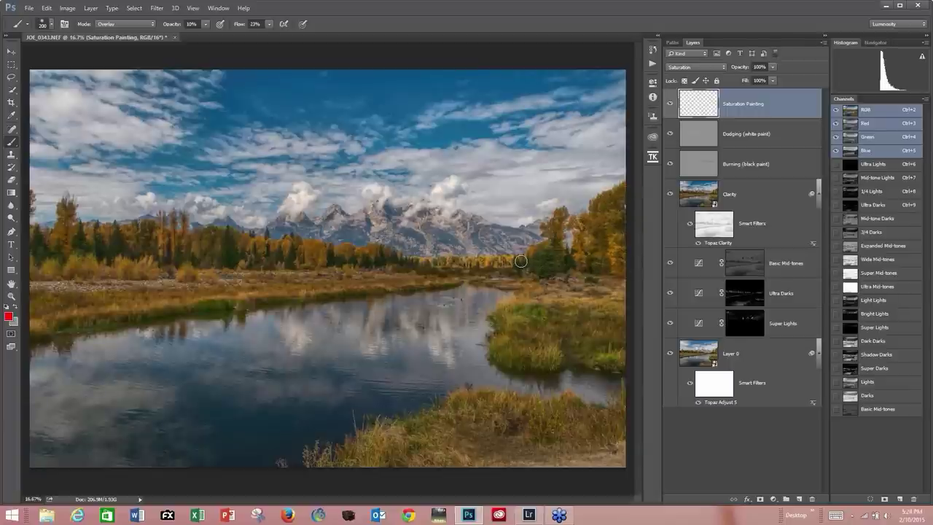
mouse_move(516, 261)
mouse_down()
mouse_move(417, 261)
mouse_move(500, 265)
mouse_up()
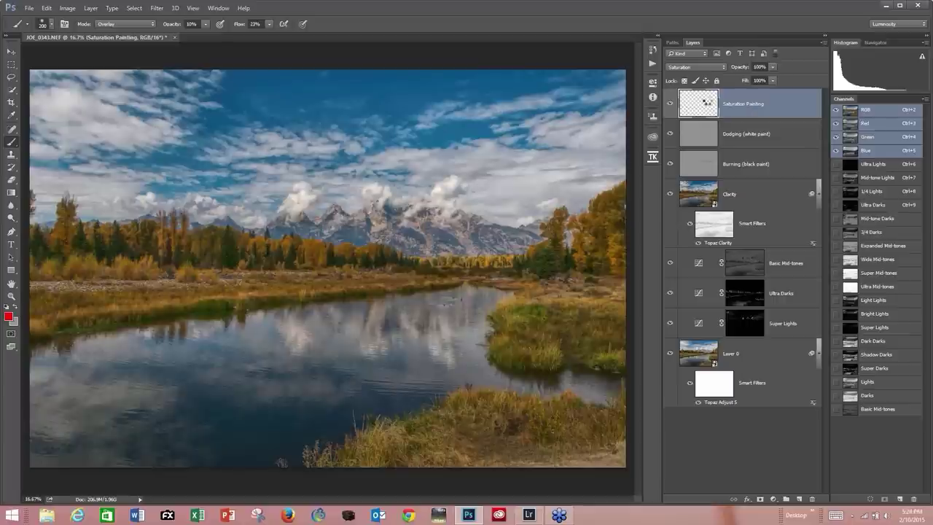
Stamp all visible layers into a new layer above Saturation Painting and convert it for smart filters
key(ctrl+shift+alt+e)
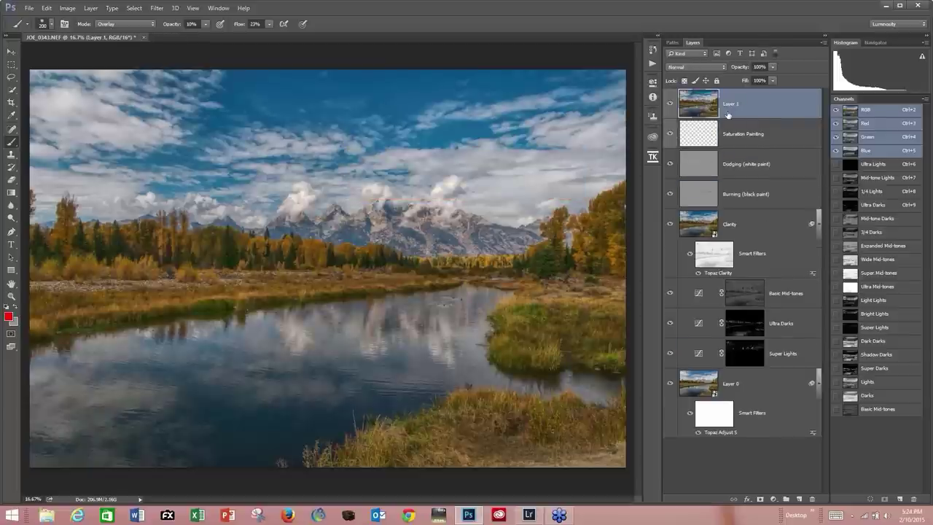
click(164, 9)
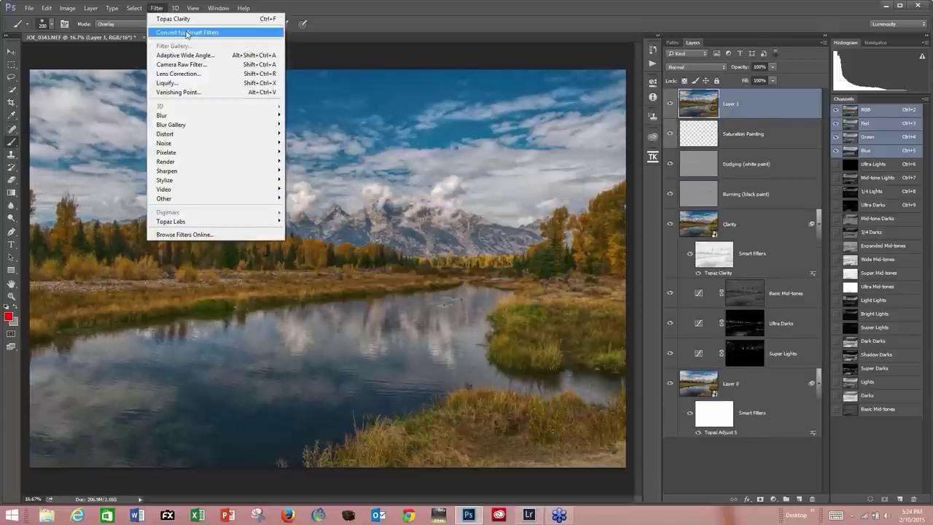
click(188, 33)
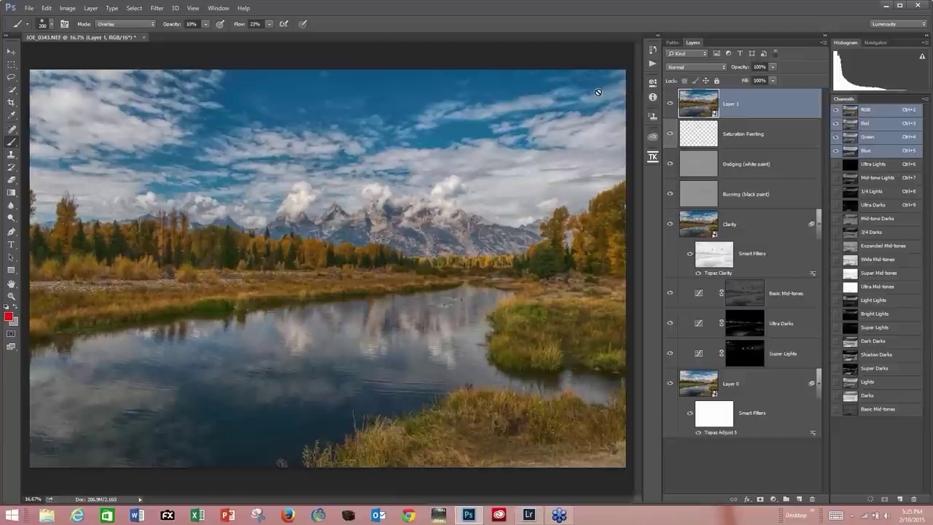
Apply the Silver Top preset of the Reflector filter to the stamped layer in Topaz Lens Effects, comparing it with the original
click(156, 10)
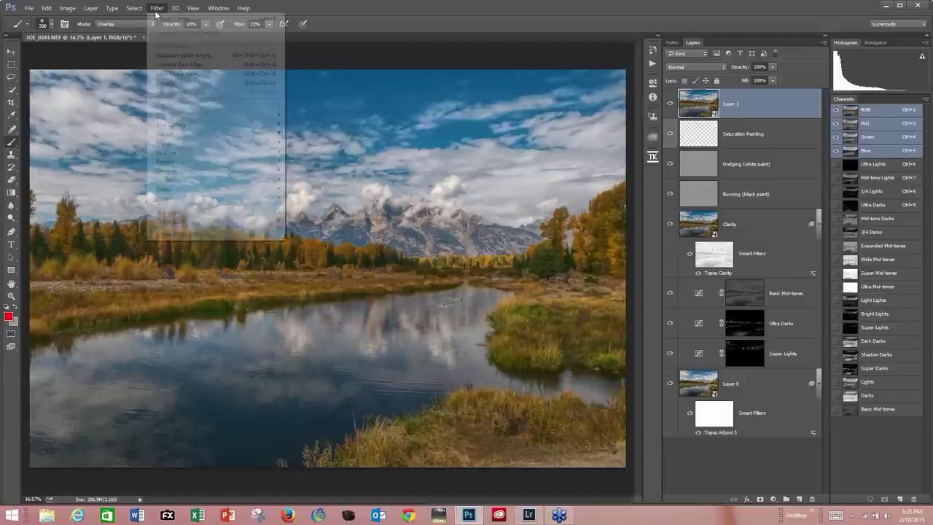
mouse_move(191, 220)
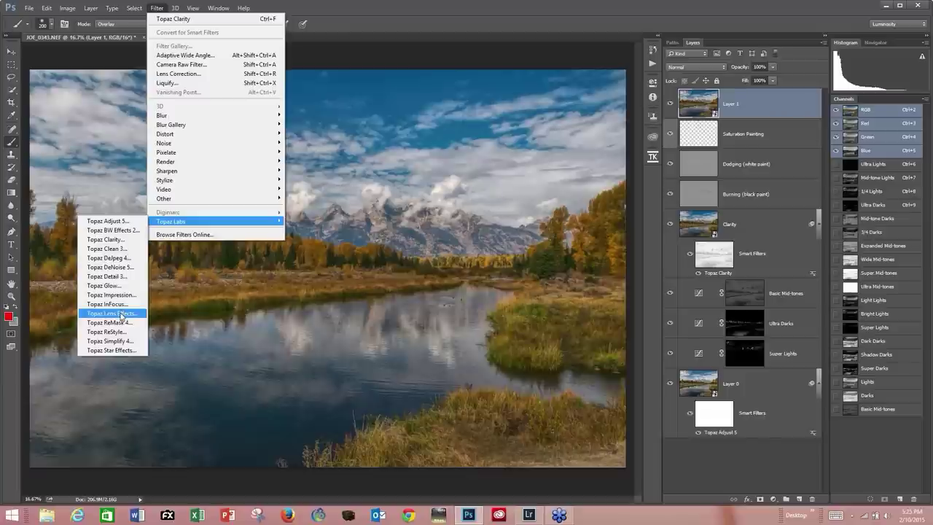
click(121, 314)
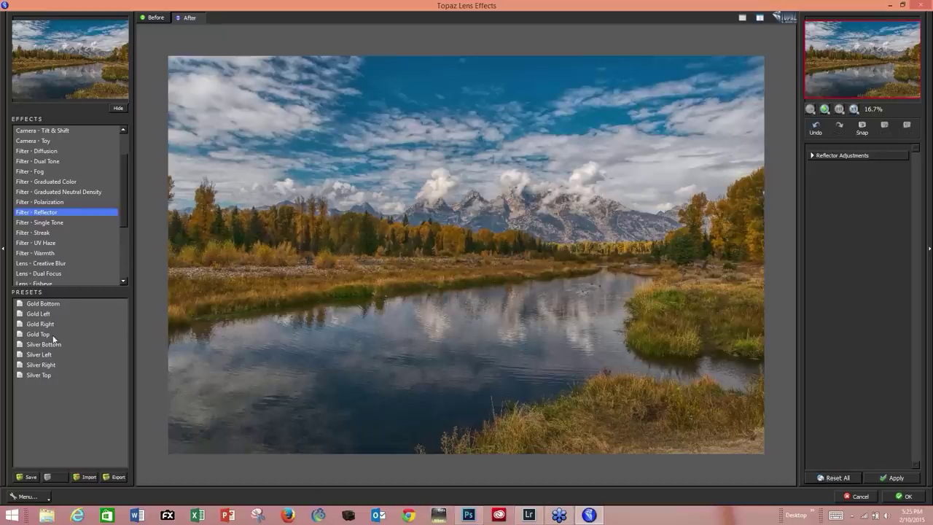
click(42, 375)
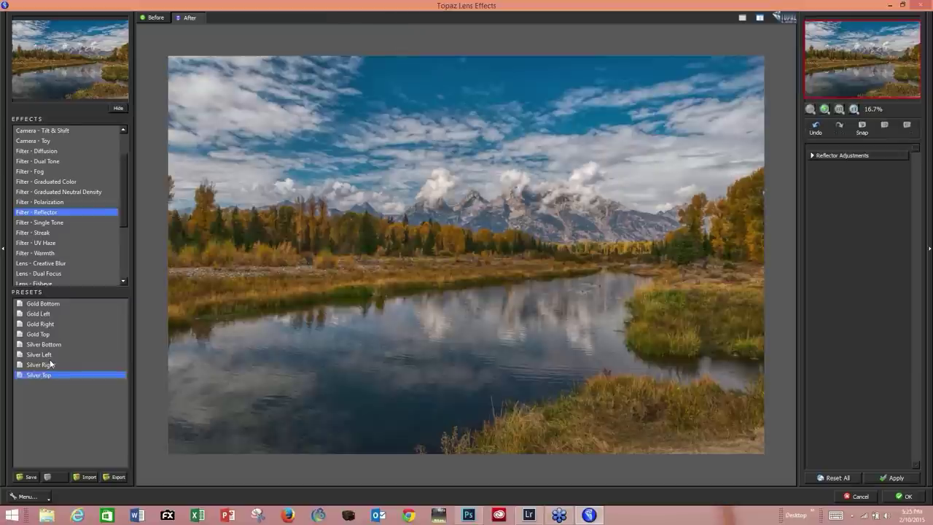
click(616, 243)
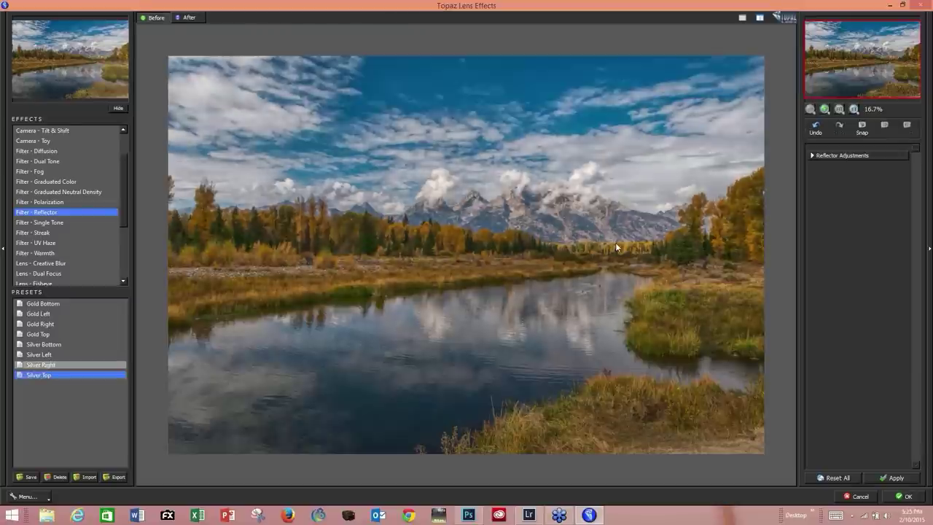
click(616, 242)
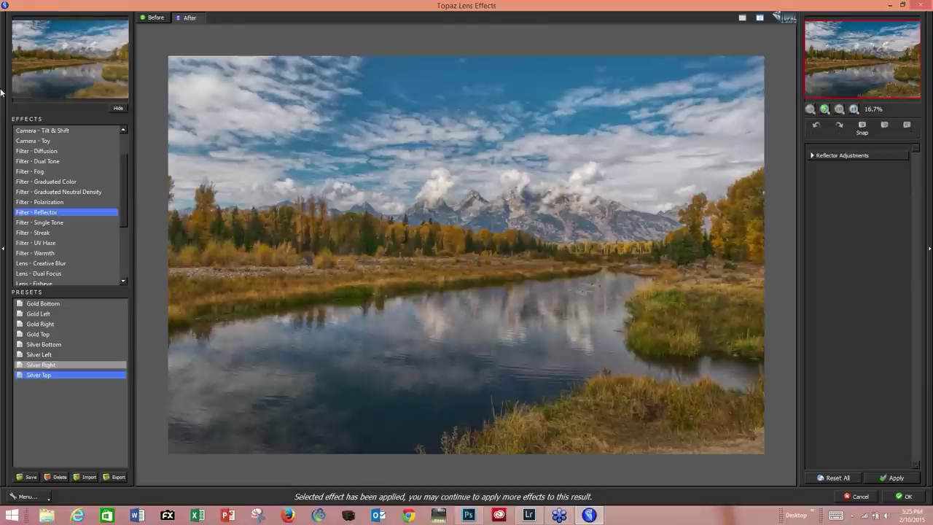
Add the Graduated Neutral Density preset Top Half 1 Stop with Brightness -0.04 and confirm the Lens Effects filter
click(92, 191)
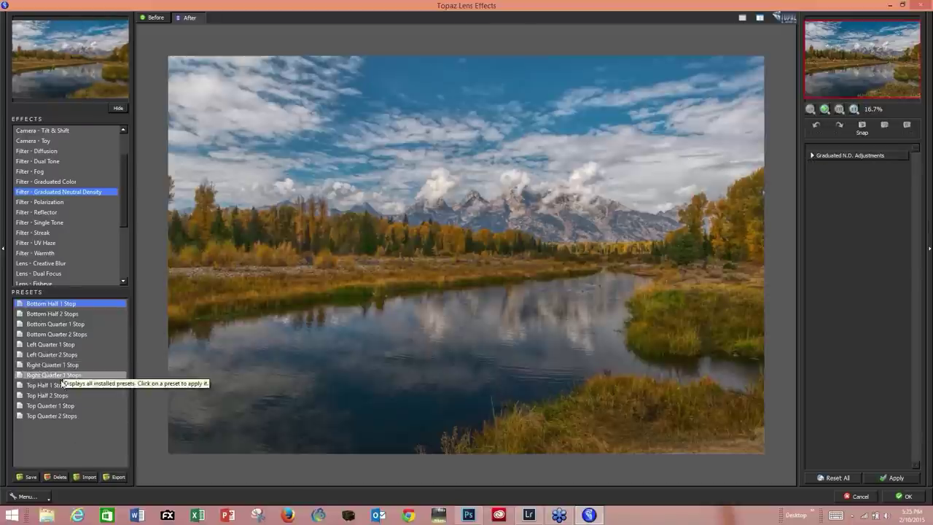
click(62, 386)
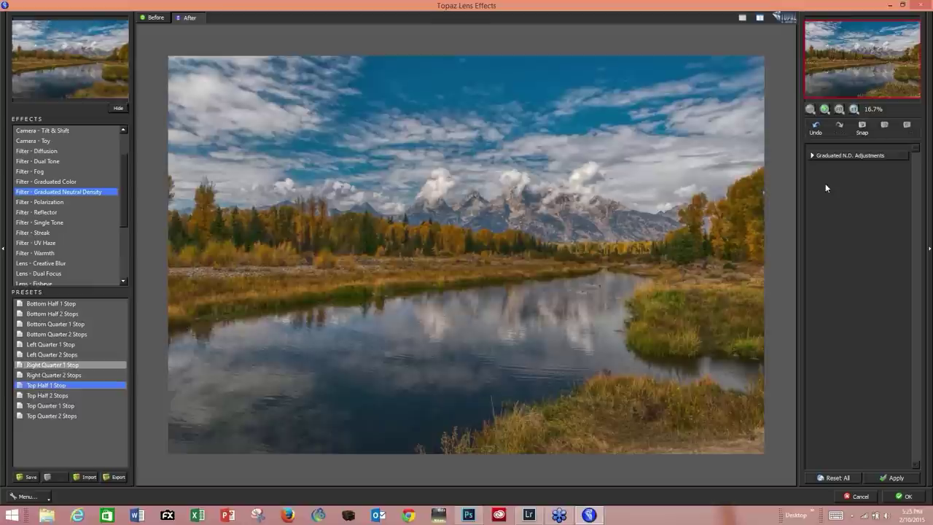
click(814, 156)
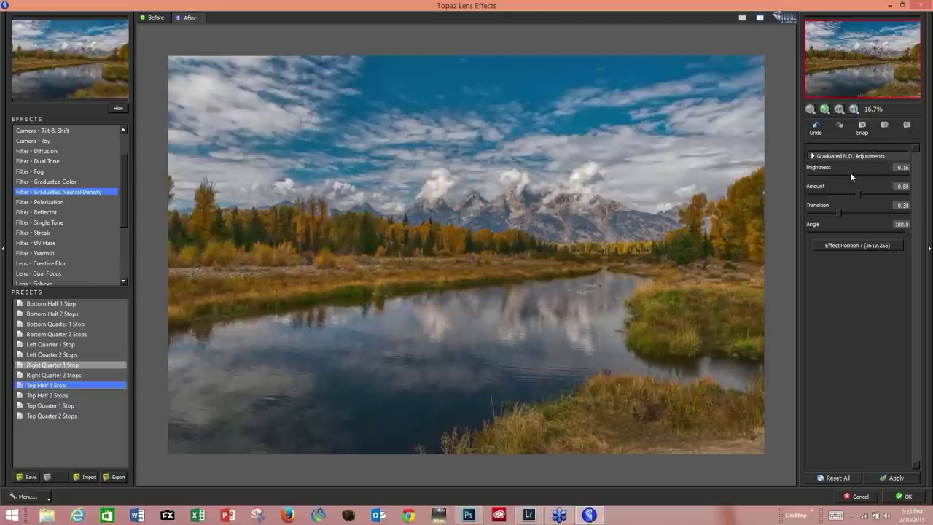
drag(851, 173, 857, 178)
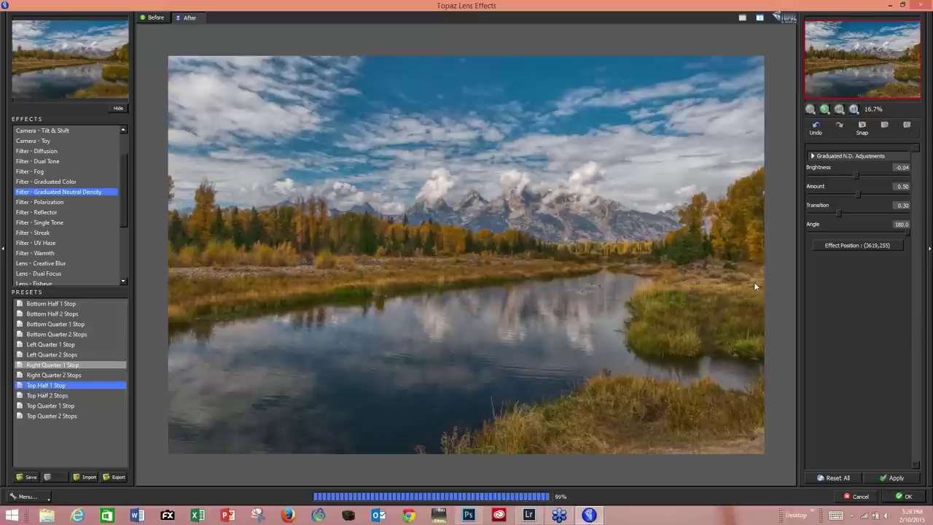
key(Return)
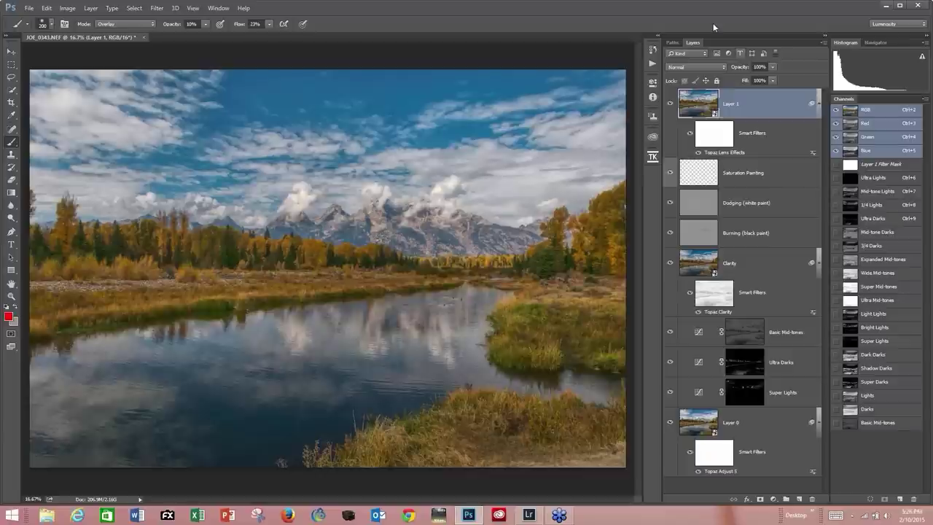
Close all open documents without saving the changes to JOE_0343.NEF
click(29, 8)
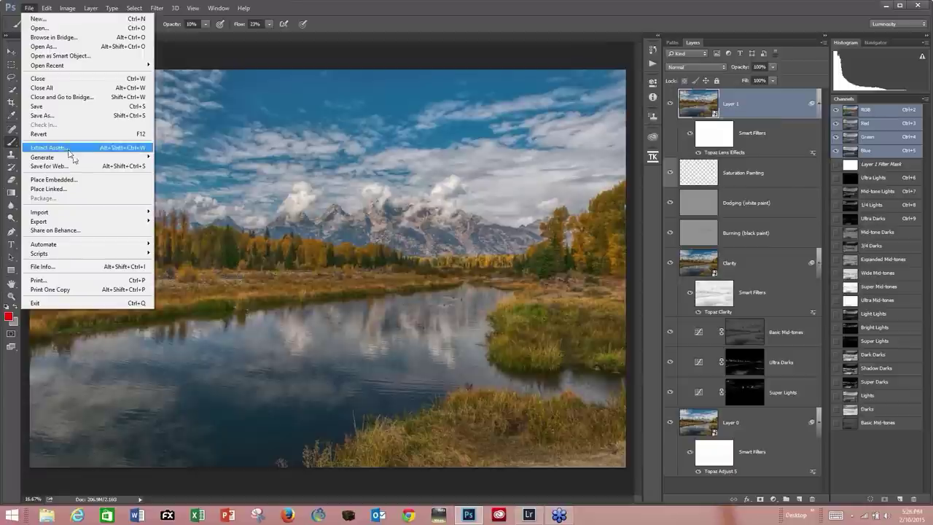
click(60, 89)
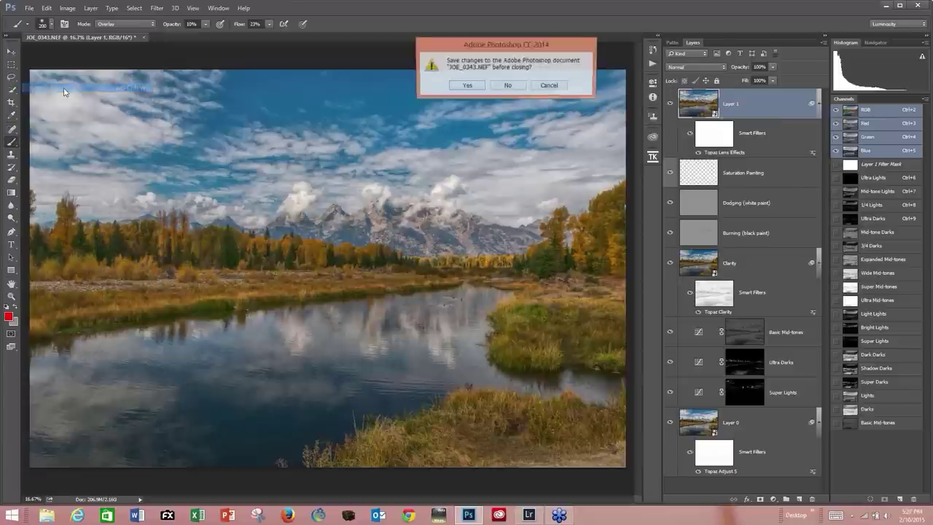
click(509, 86)
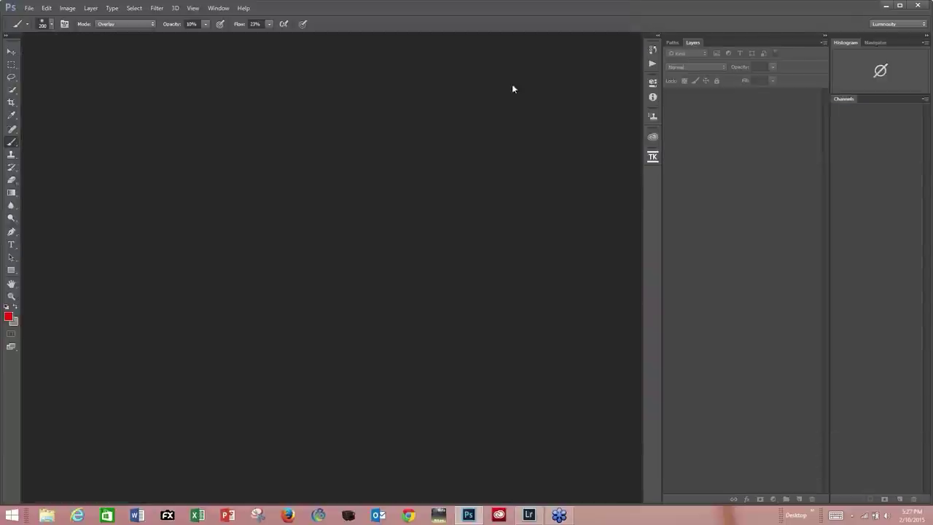
Switch to Lightroom and open the dead-tree photo JOE_8754.NEF from the Library grid as a Smart Object in Photoshop
click(529, 517)
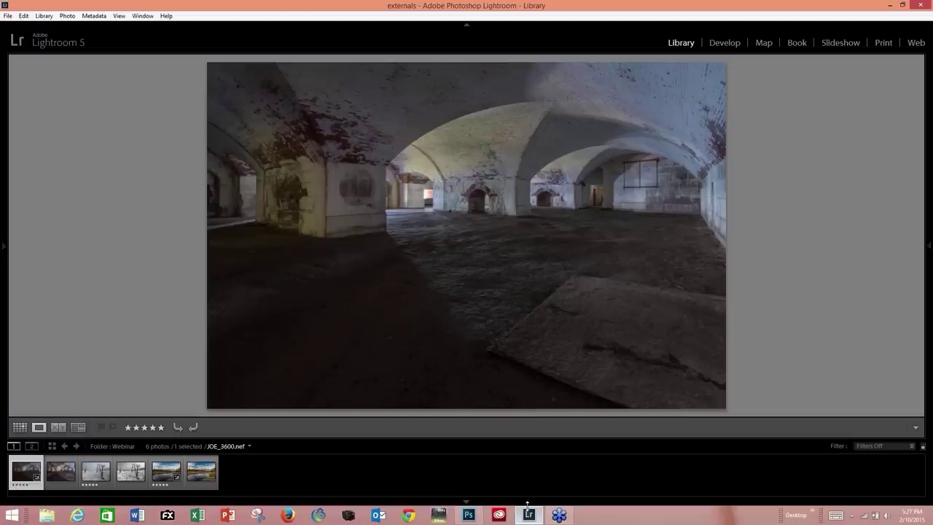
click(20, 427)
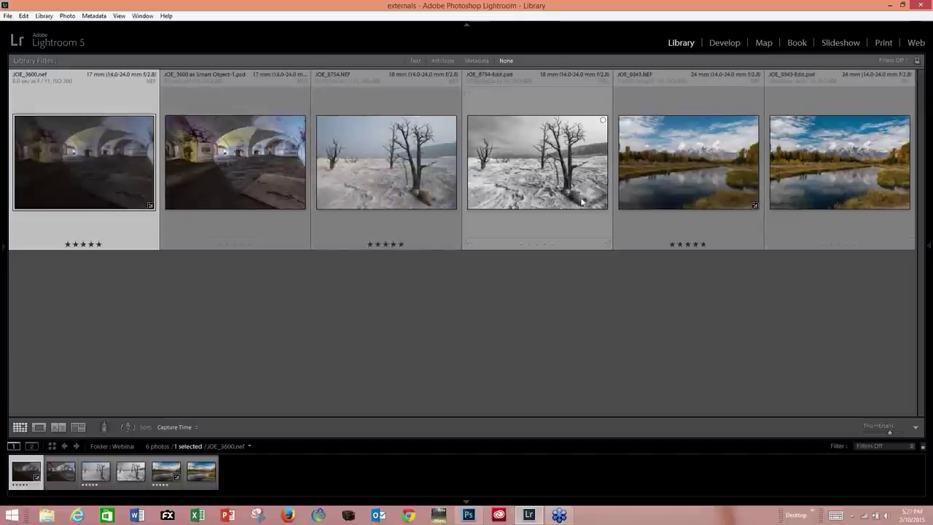
click(366, 169)
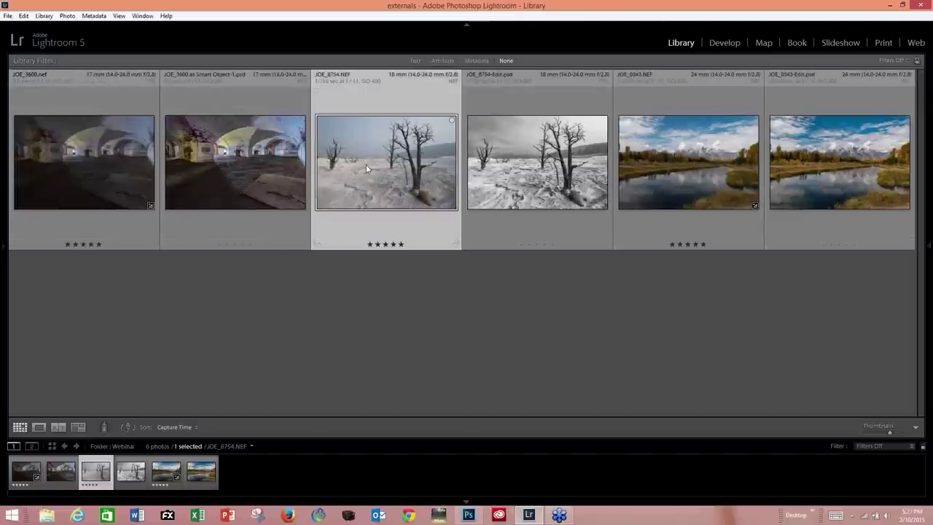
right_click(366, 170)
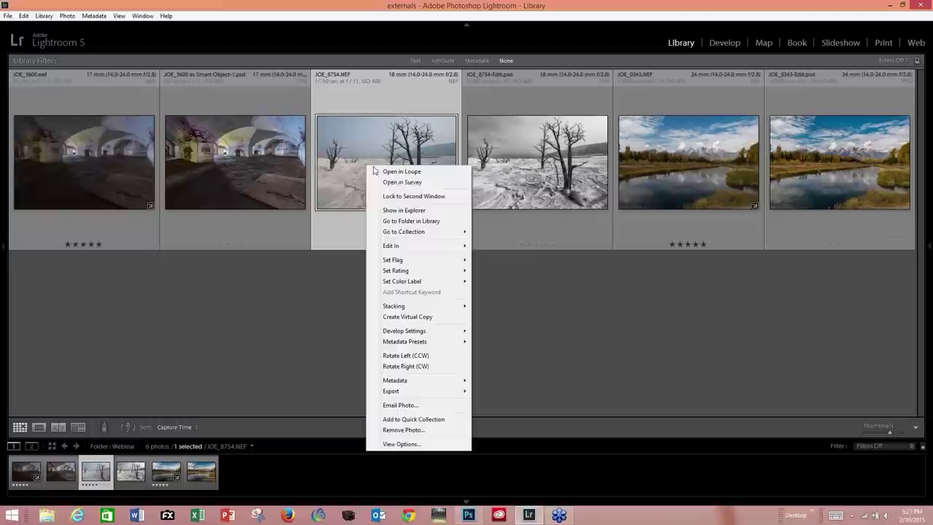
mouse_move(405, 247)
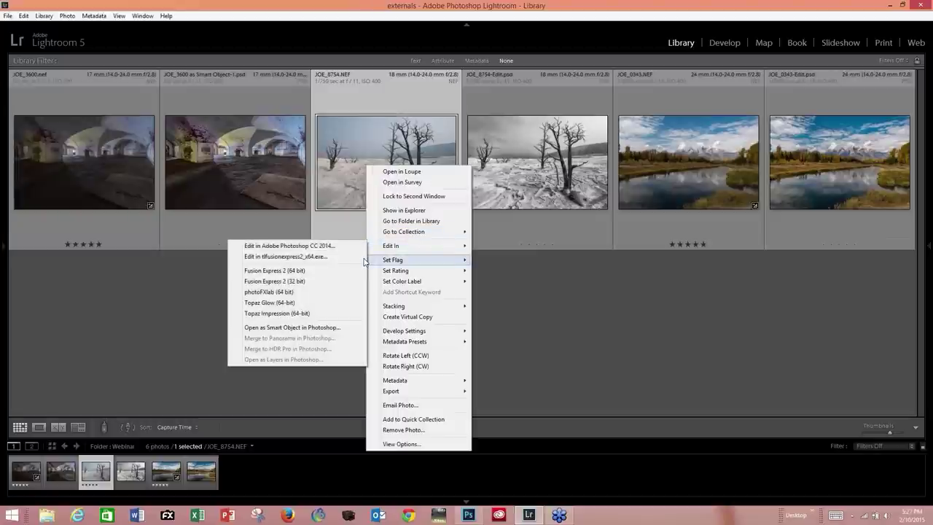
click(329, 328)
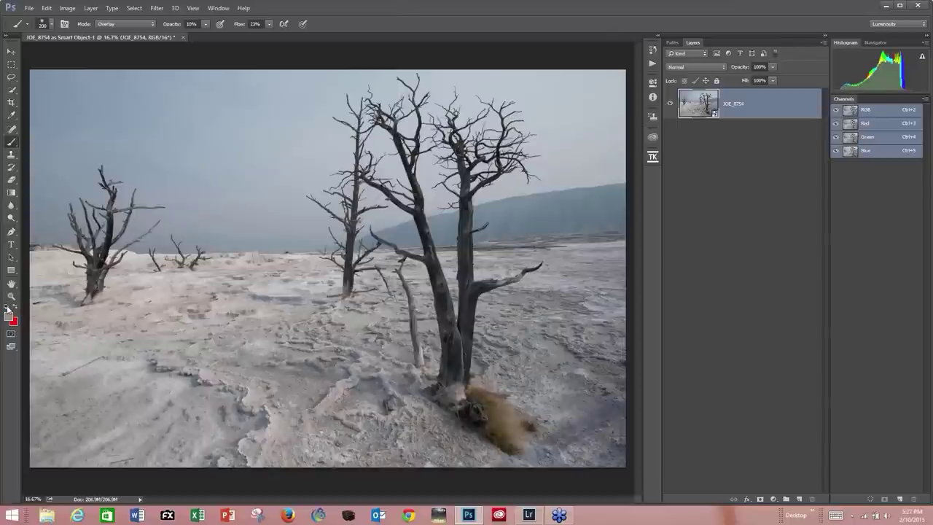
Reset the foreground and background colours to default and open the Topaz BW Effects 2 filter on the JOE_8754 smart object
click(7, 307)
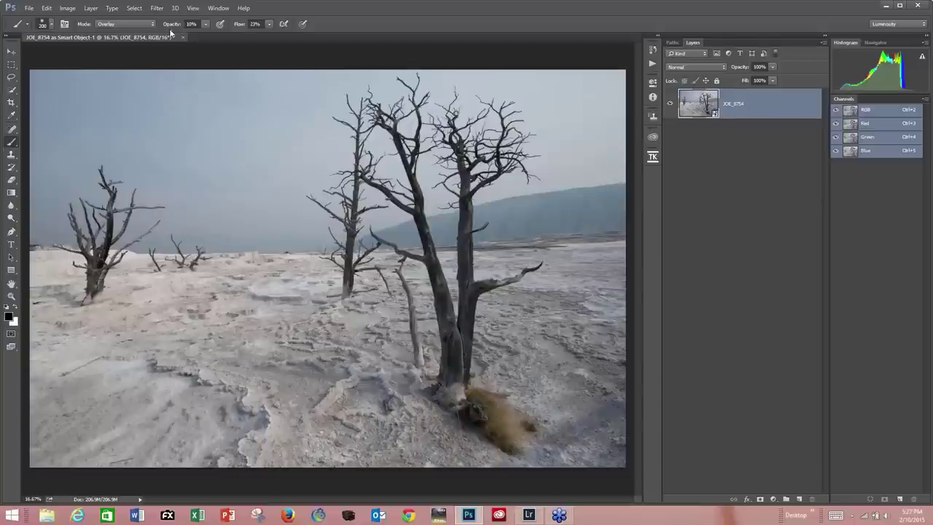
click(158, 9)
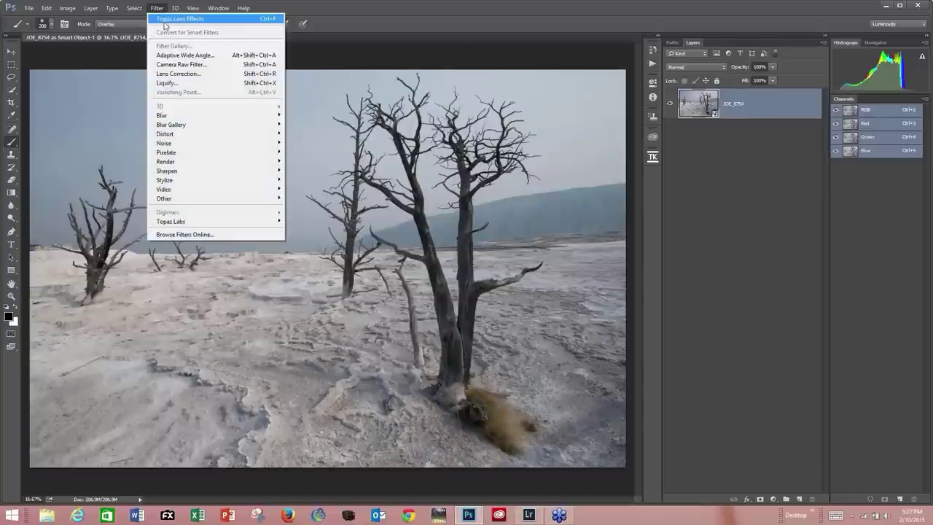
mouse_move(182, 224)
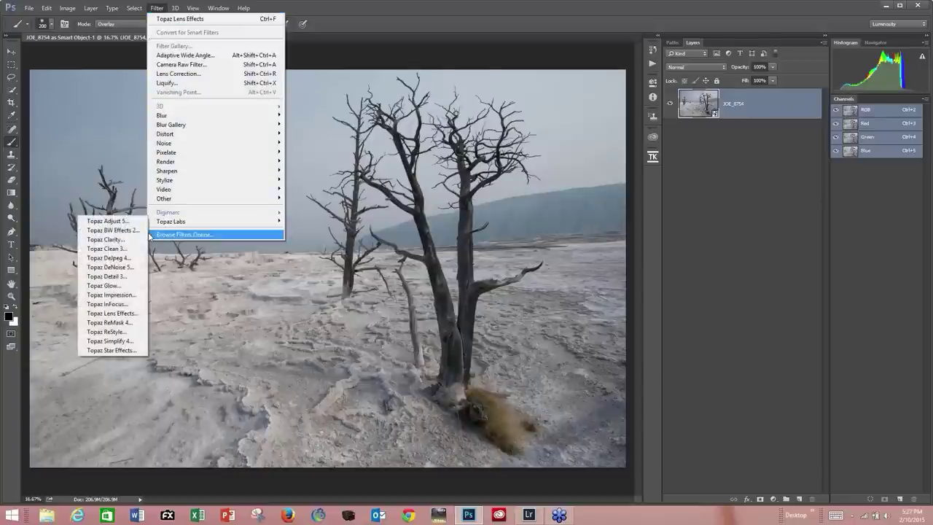
click(110, 230)
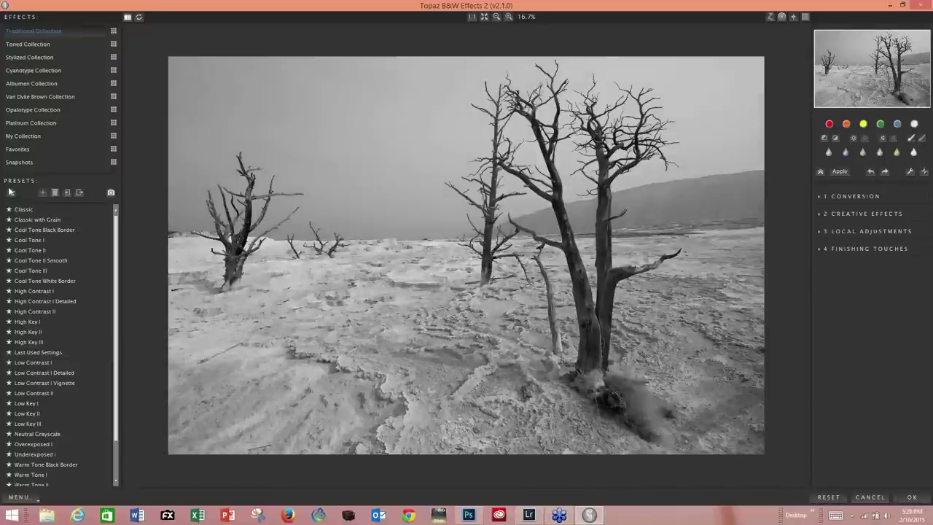
Preview presets from the Traditional and Platinum collections, including Classic and Platinum, and return to the Traditional Collection
mouse_move(31, 208)
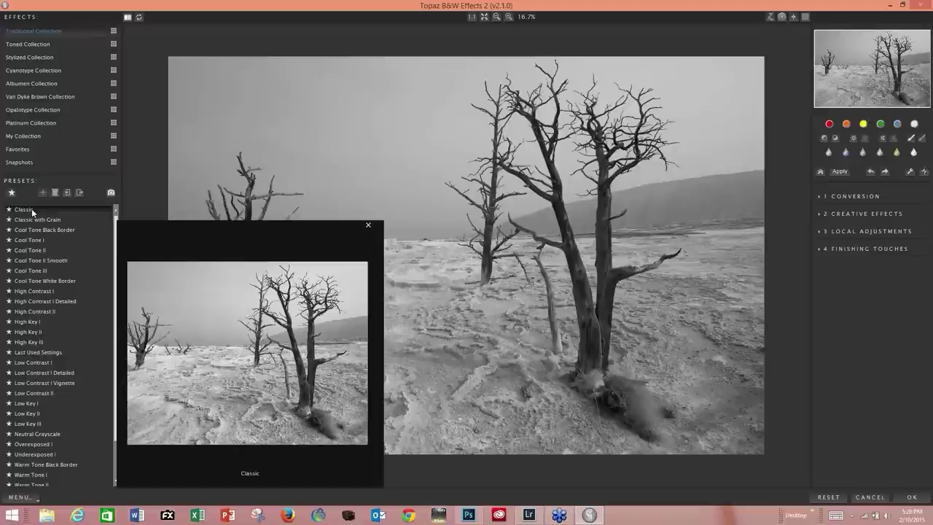
click(48, 124)
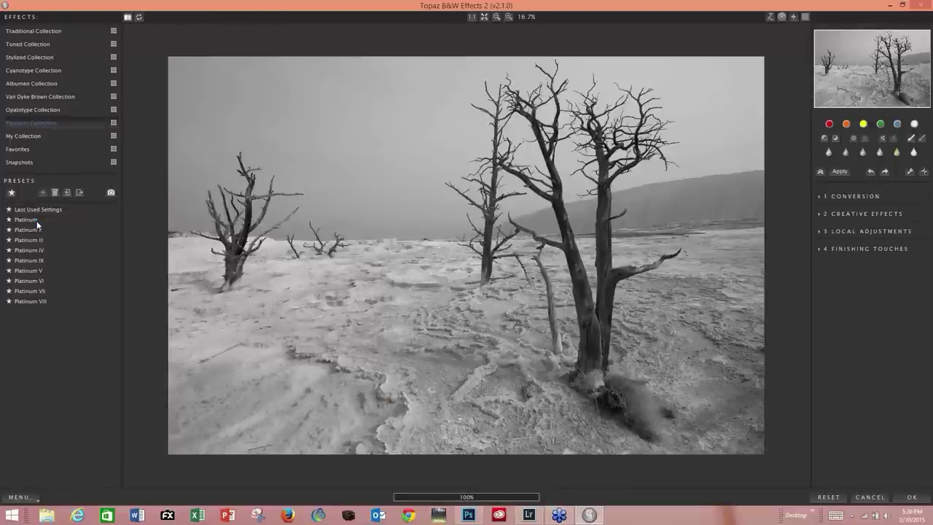
click(31, 218)
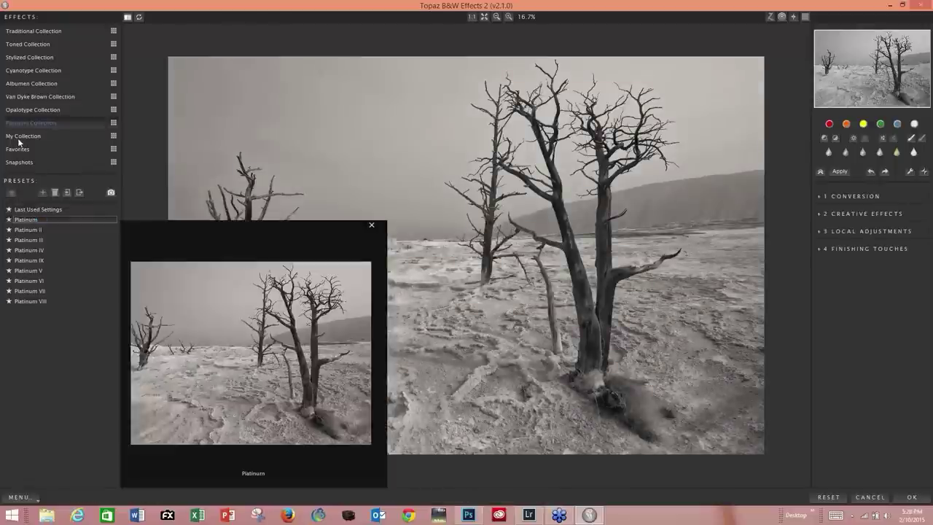
click(43, 32)
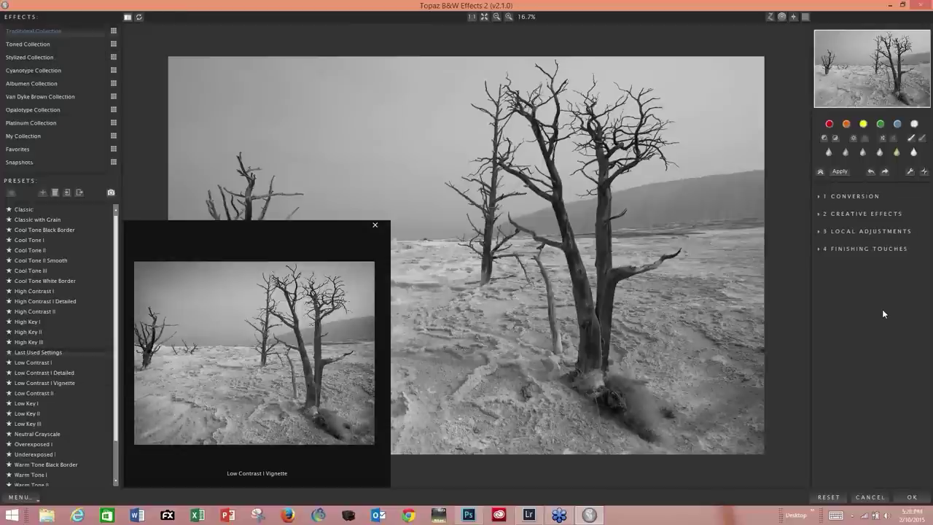
Try the yellow, green, blue and red colour filters on the black-and-white conversion
click(864, 125)
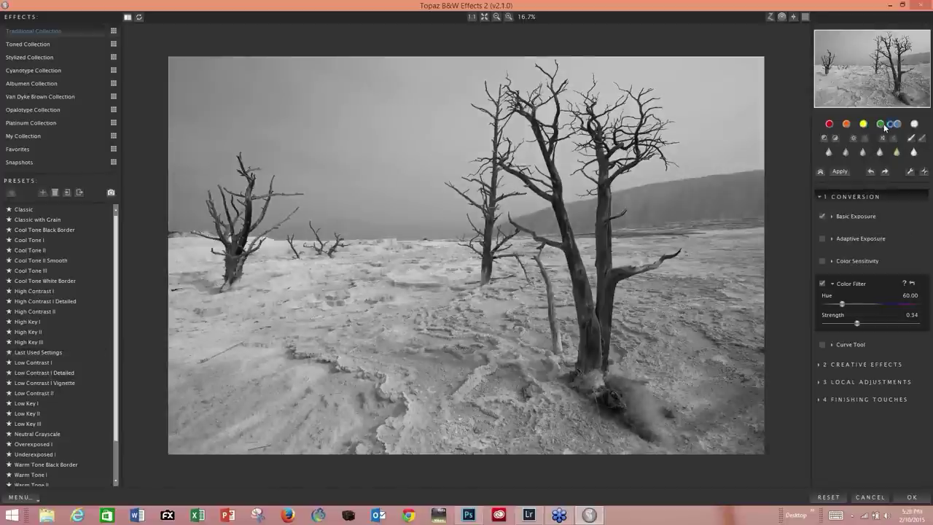
click(898, 124)
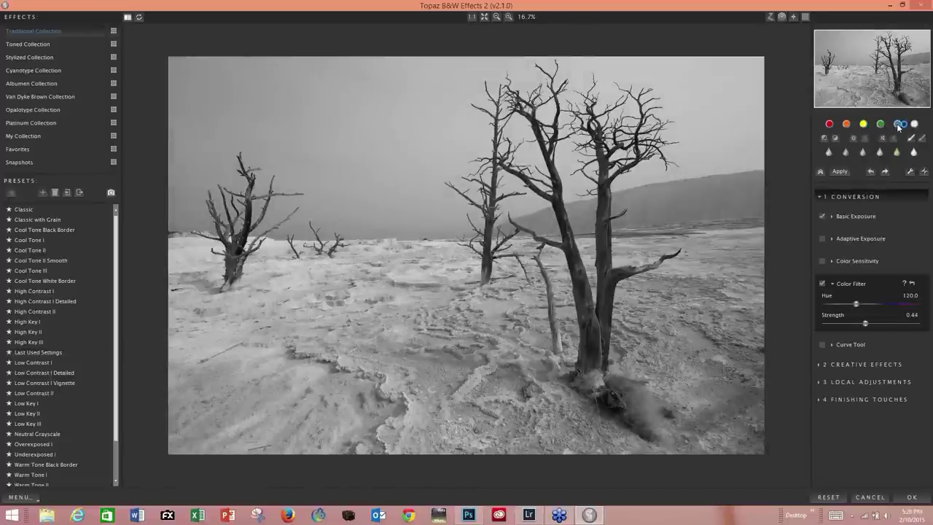
click(898, 125)
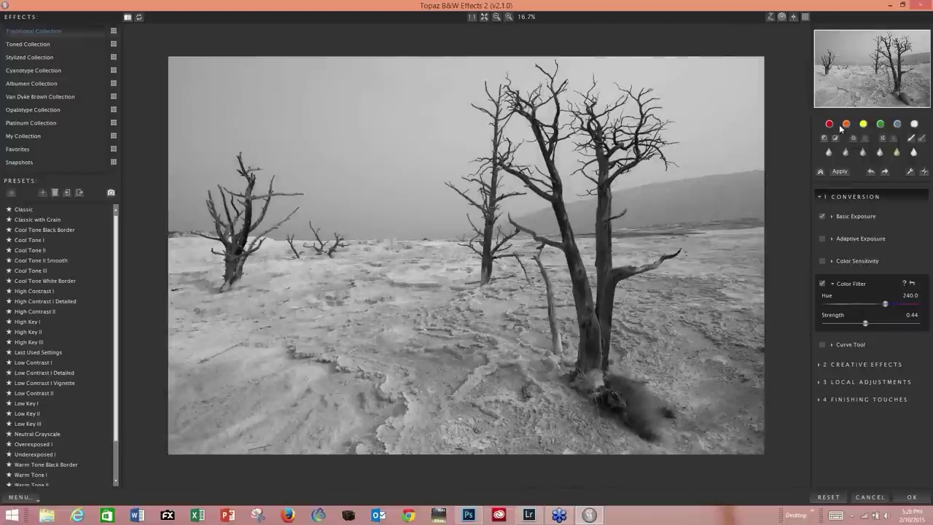
click(831, 127)
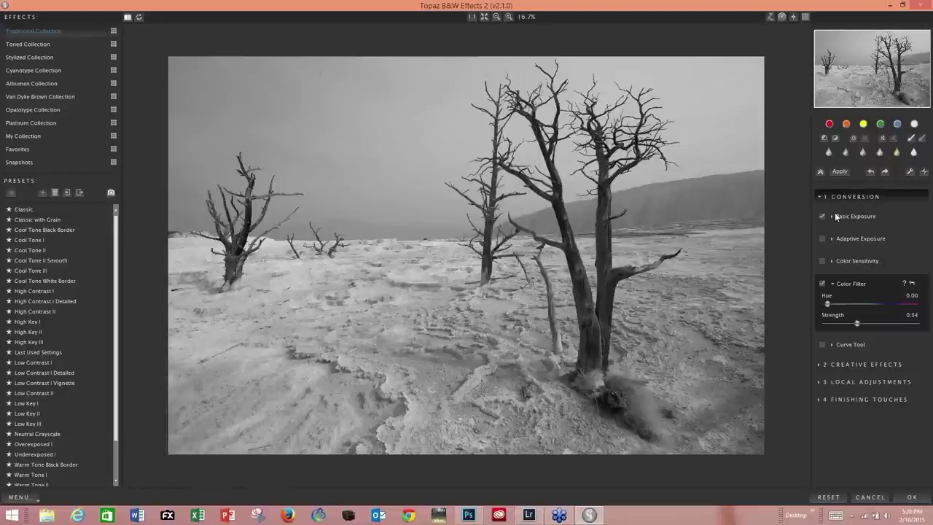
Adjust the conversion's Basic Exposure with Boost Blacks at 0.08 and Boost Whites at -0.05
click(832, 239)
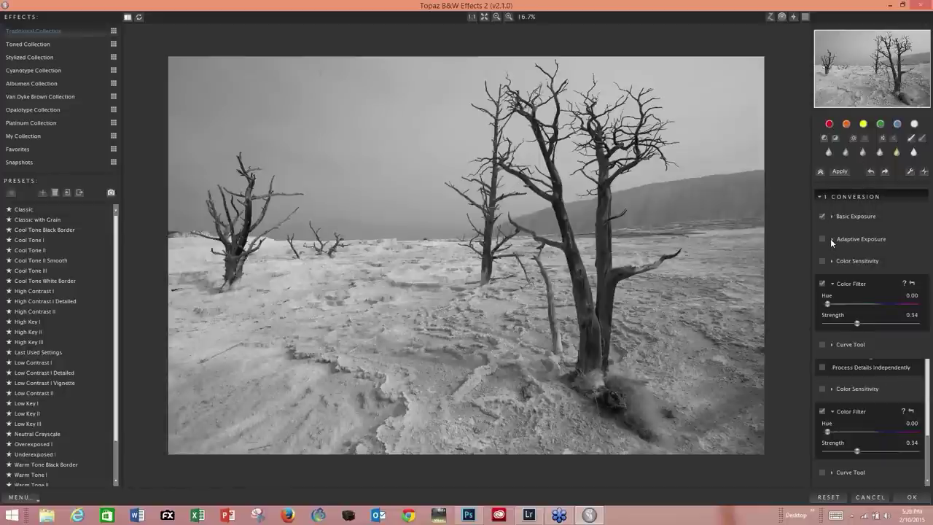
click(831, 216)
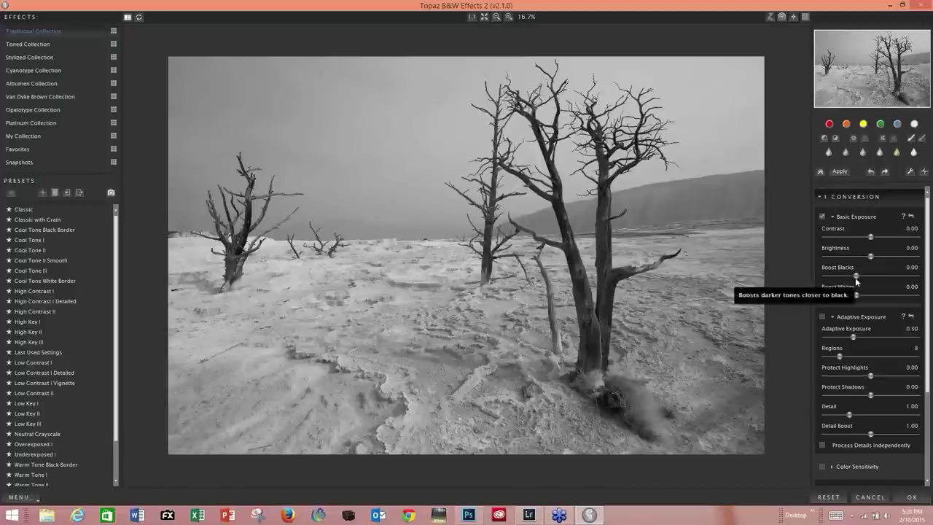
drag(857, 282, 862, 276)
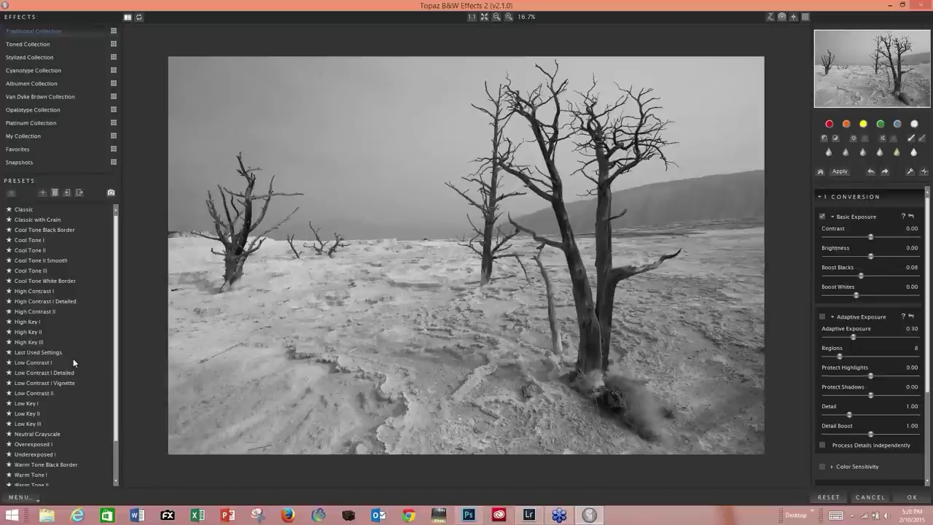
mouse_move(73, 358)
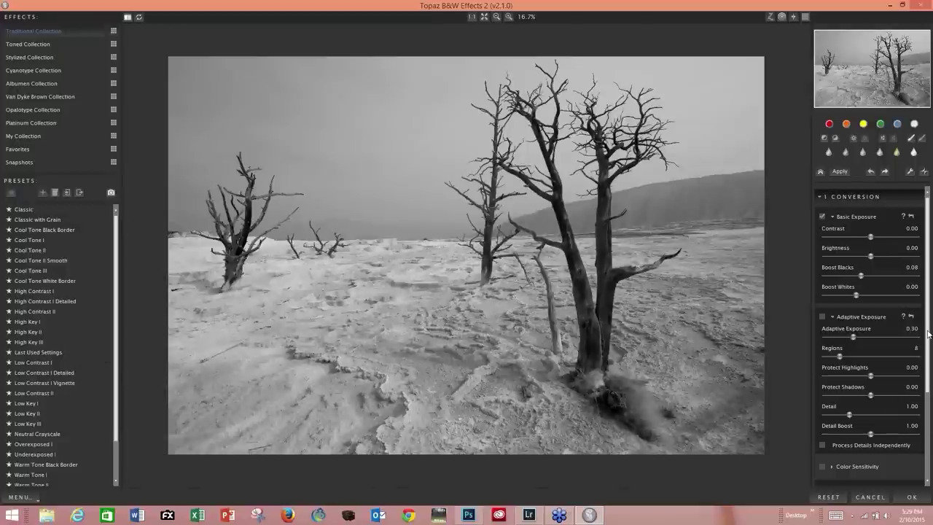
click(852, 293)
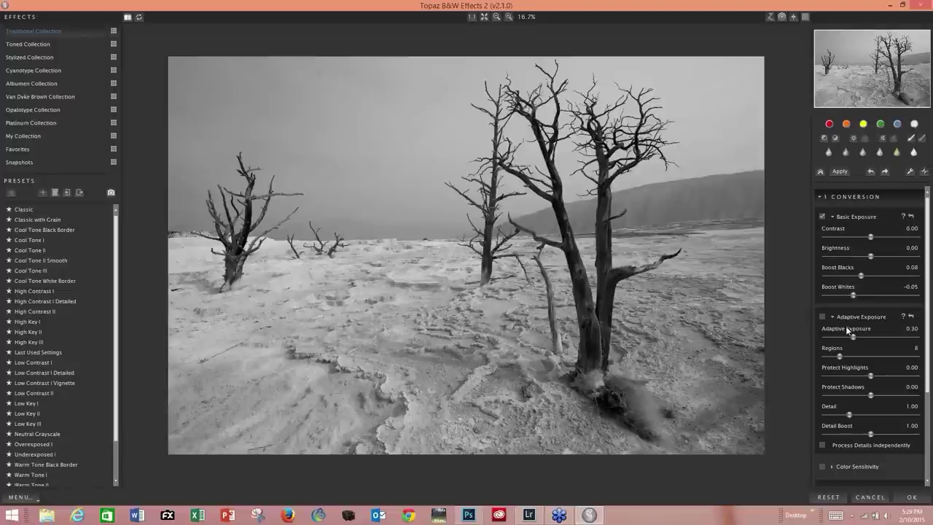
Set Adaptive Exposure to 0.31 with 16 regions and enable Process Details Independently
click(844, 329)
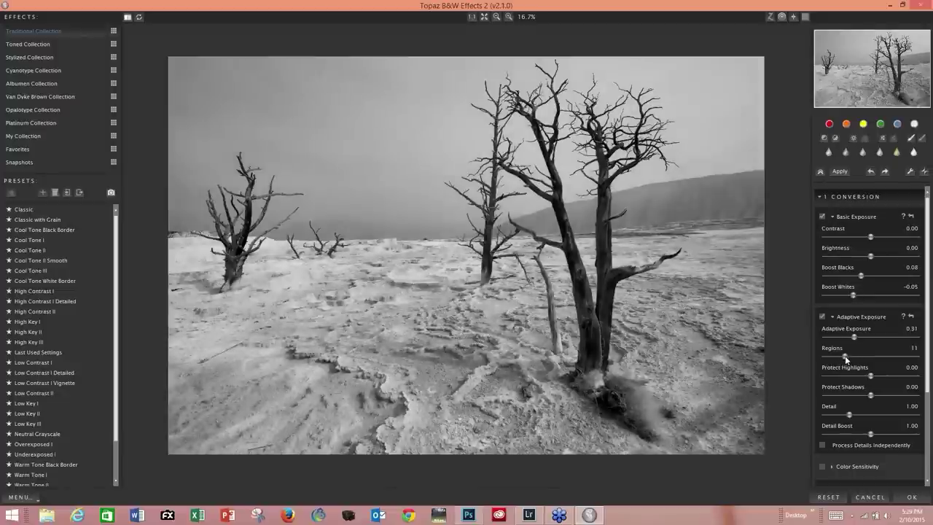
drag(845, 356, 854, 356)
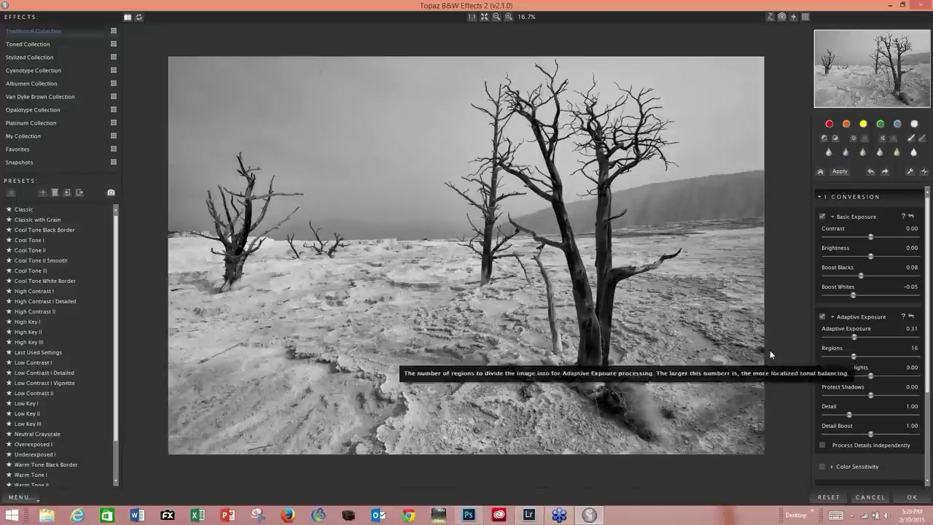
click(823, 446)
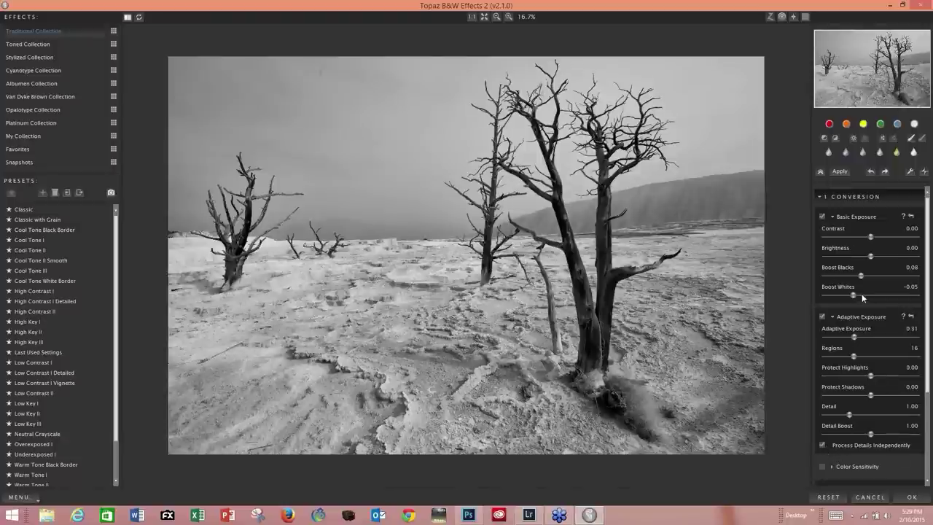
Apply the orange colour filter at strength 0.44 and shift its hue to 88.00
click(835, 319)
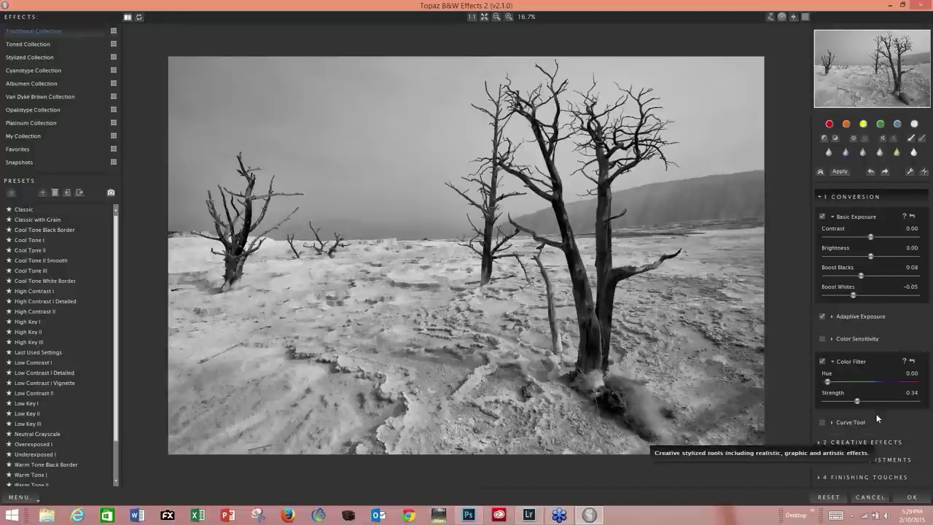
click(846, 125)
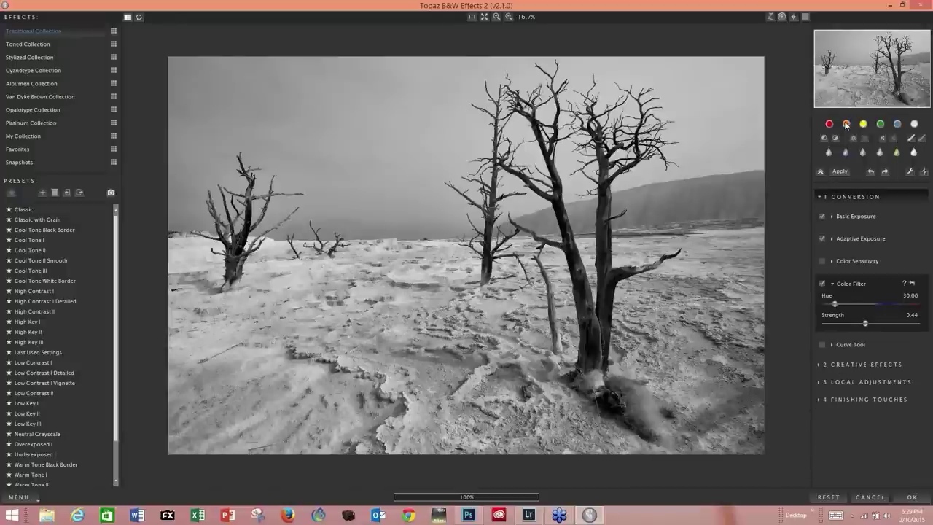
drag(832, 303, 850, 308)
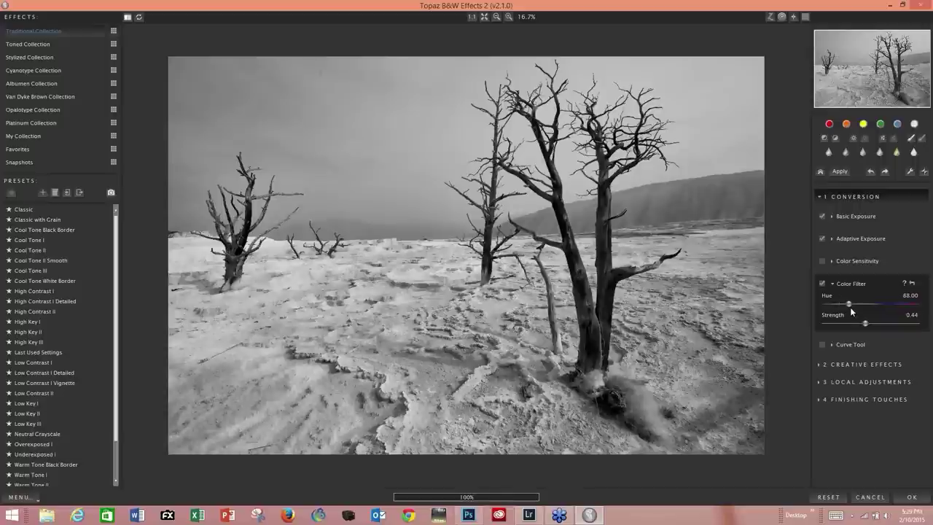
Lower the Color Sensitivity values to Blue -0.32, Cyan -0.41, Yellow -0.74 and Red -0.50
click(835, 261)
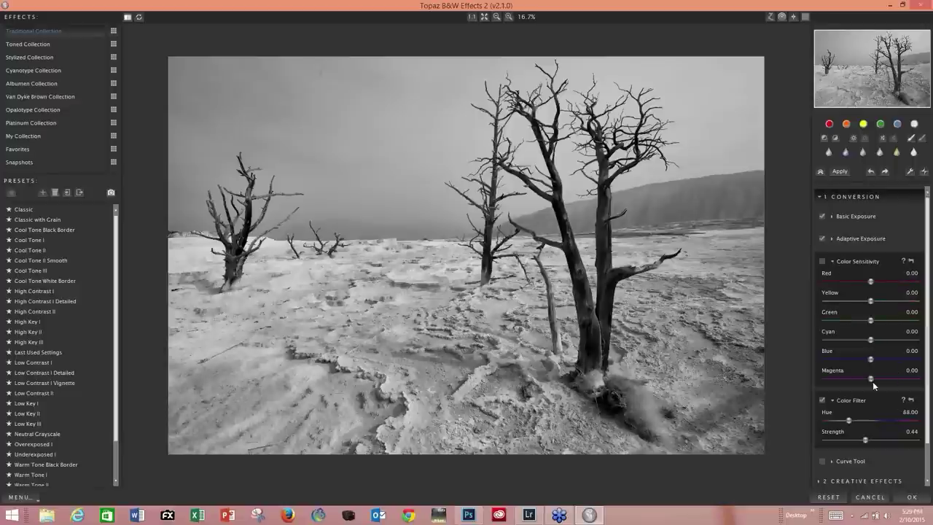
drag(872, 363, 861, 366)
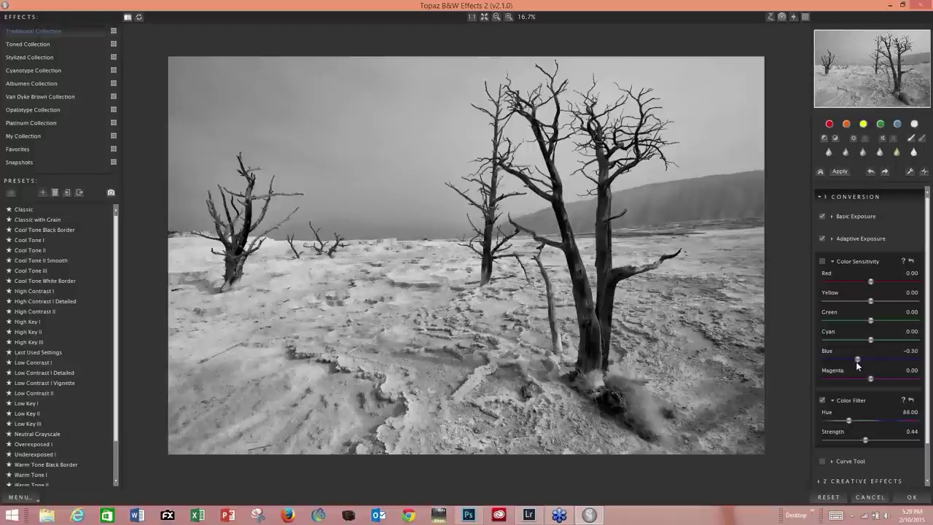
drag(857, 362, 856, 362)
drag(870, 340, 852, 340)
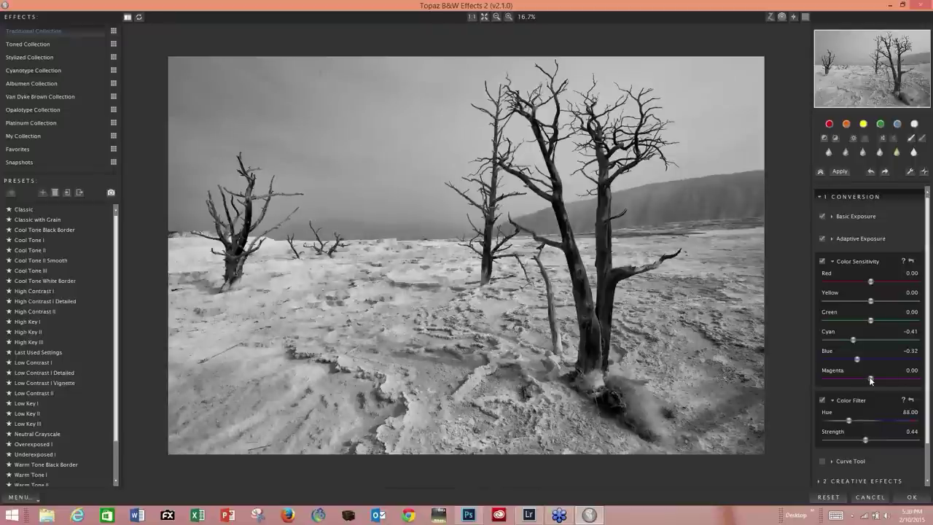
drag(874, 309, 839, 311)
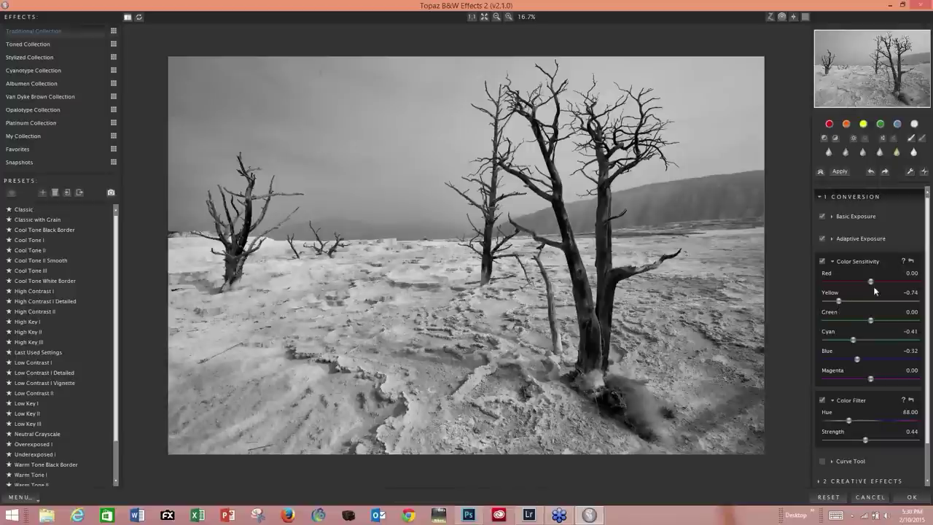
drag(872, 282, 850, 285)
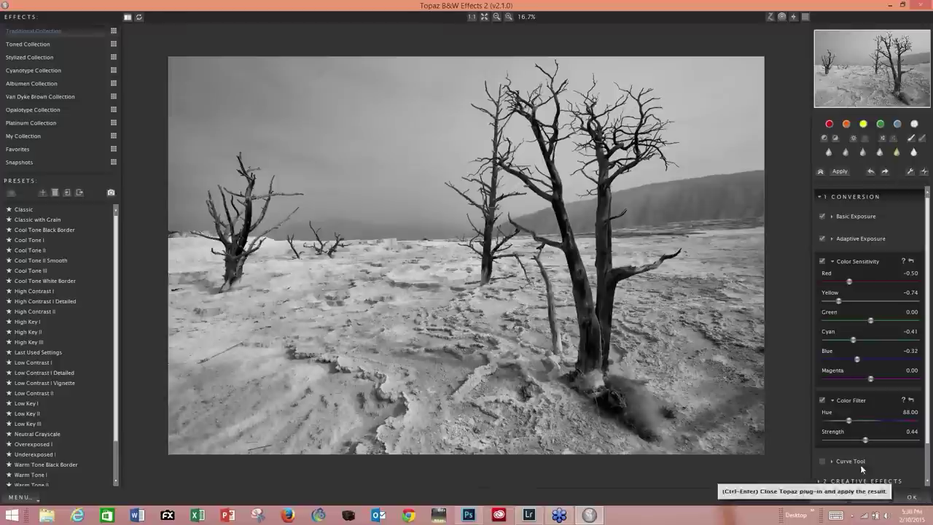
Confirm the black-and-white settings so the conversion is applied to the photo as a smart filter
scroll(861, 465, down, 1)
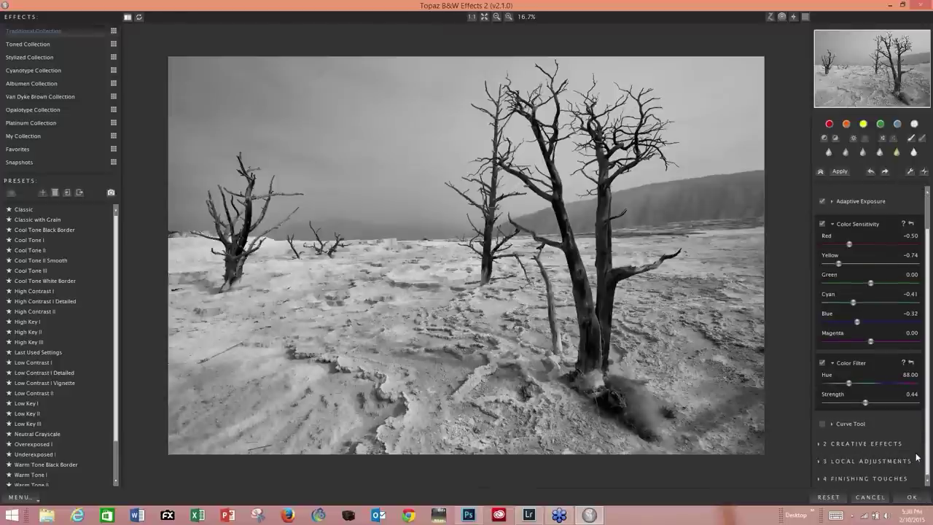
click(917, 499)
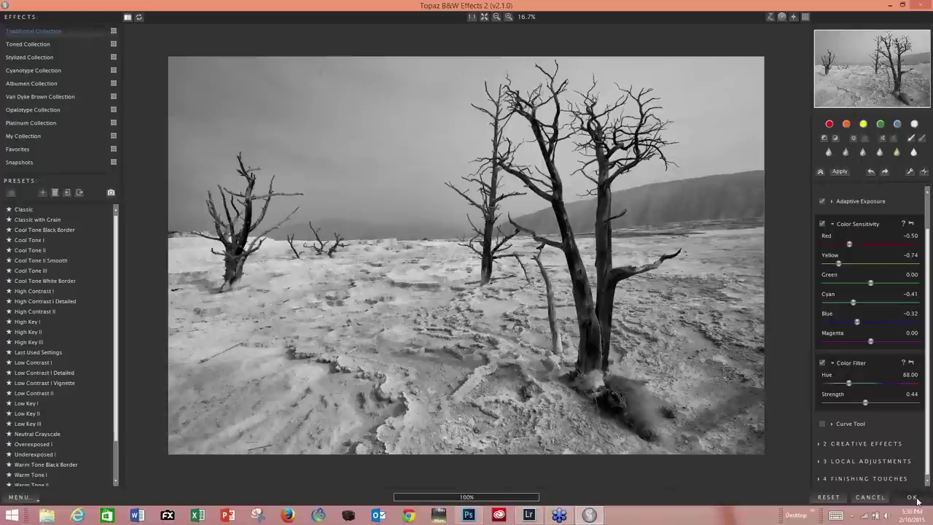
click(913, 498)
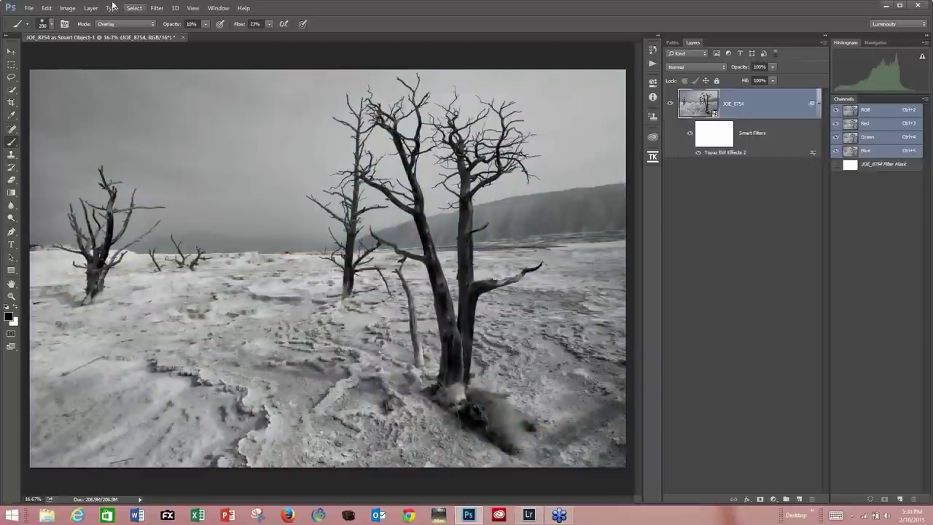
Generate all luminosity masks as channels with the TKActions Basic + TP set and collapse the TKActions panel
click(653, 156)
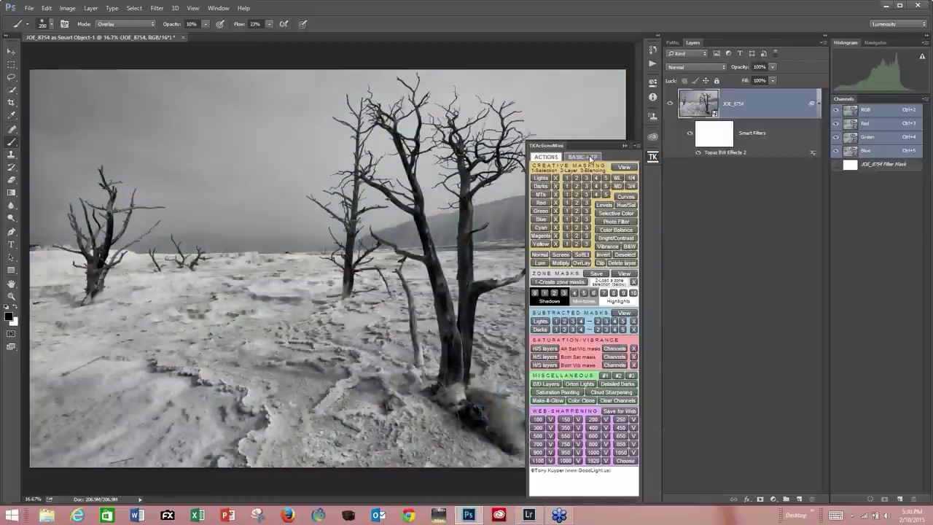
click(591, 158)
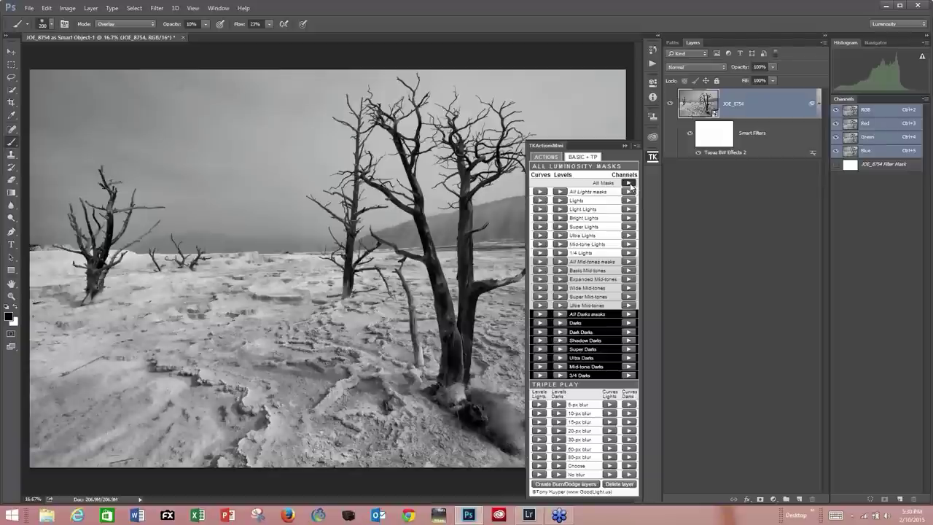
click(627, 183)
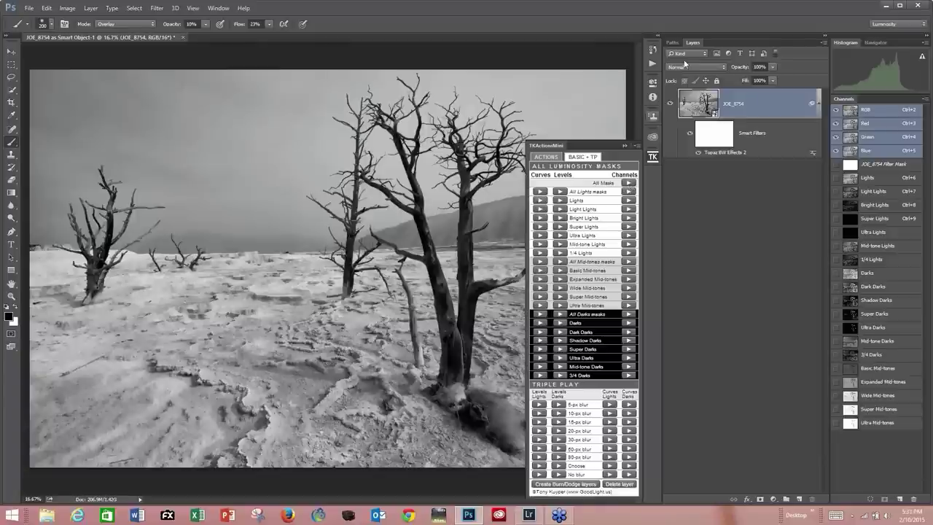
click(624, 145)
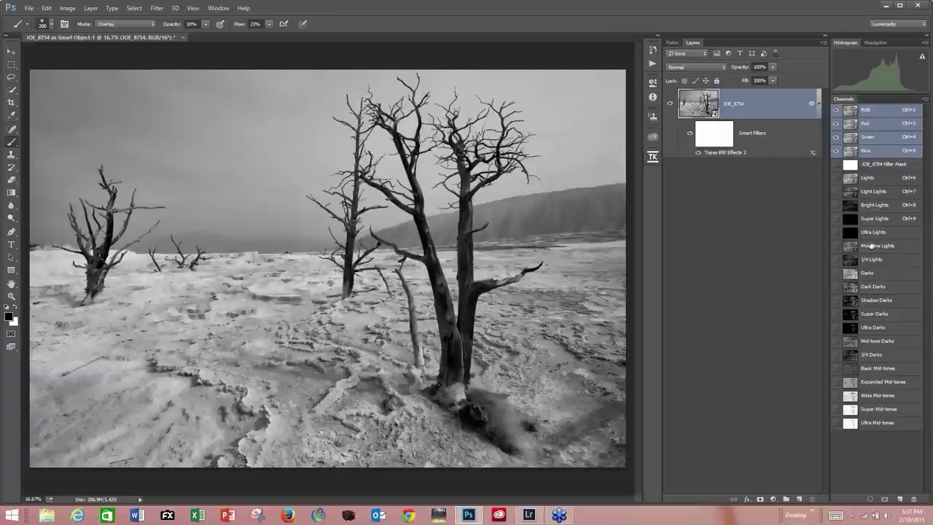
Compare the Bright Lights and Super Lights channels, and add a Curves adjustment layer masked with Bright Lights using TKActions
click(872, 207)
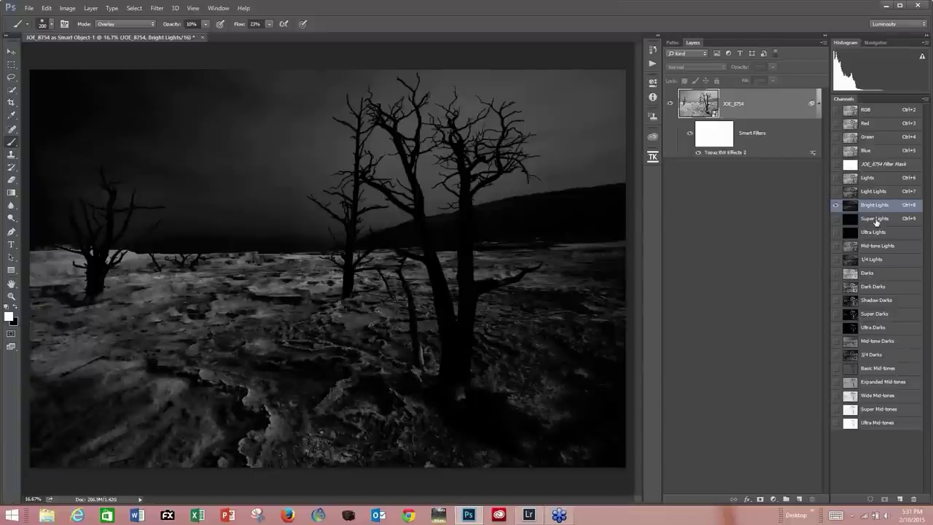
click(876, 222)
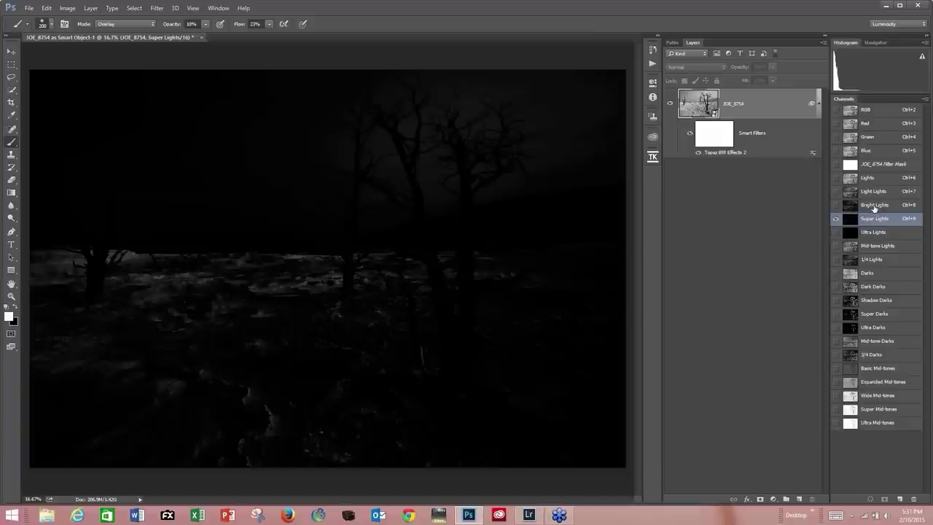
click(874, 207)
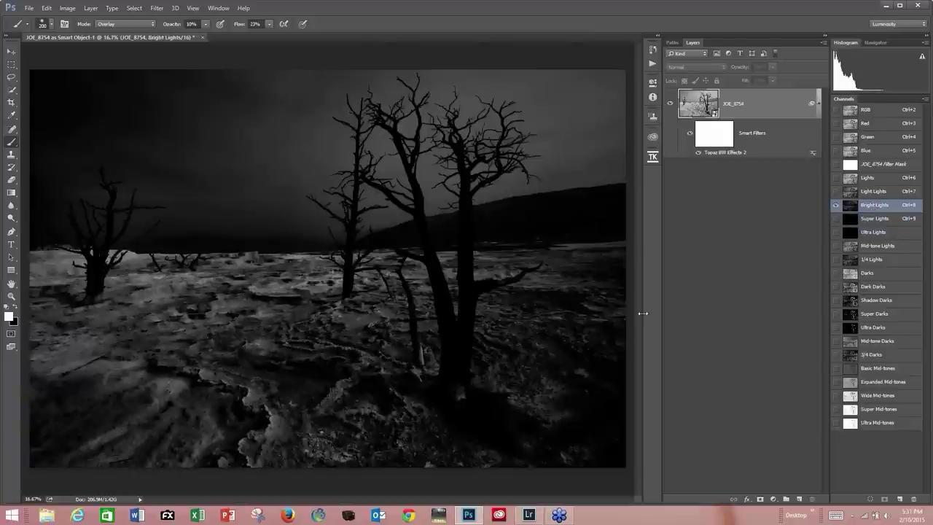
click(653, 157)
click(584, 157)
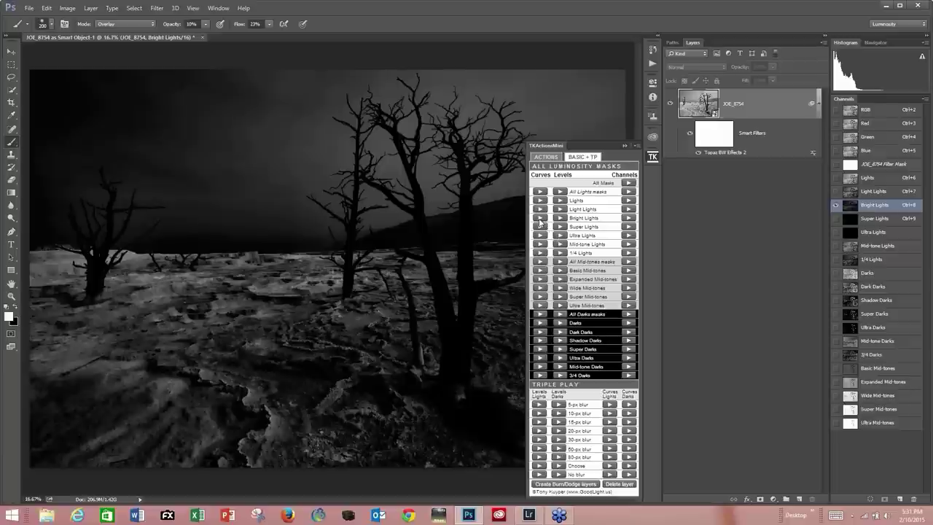
key(ctrl+2)
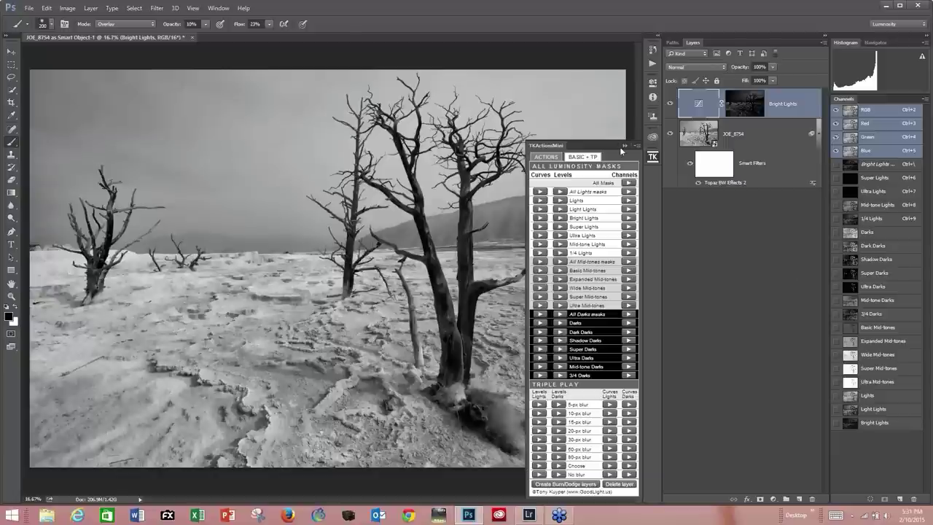
click(624, 145)
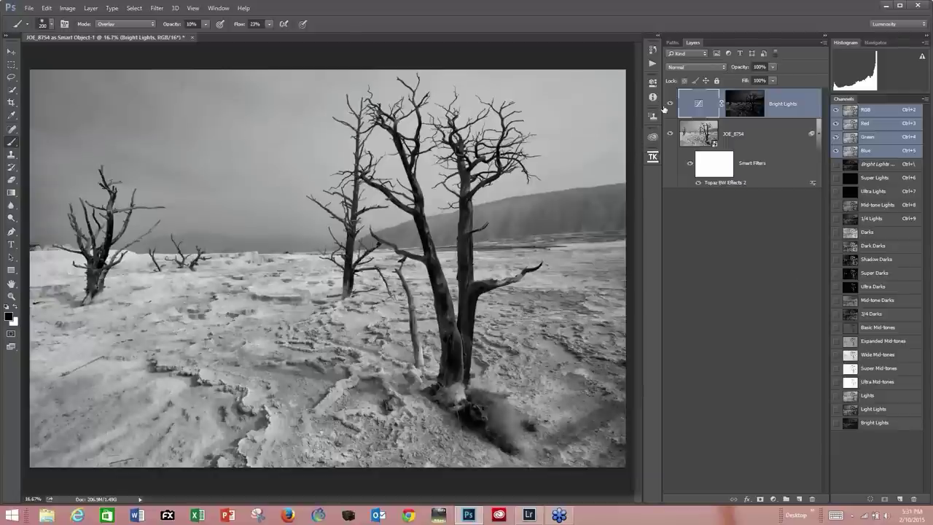
Darken the Bright Lights layer by pulling its curve down to about input 92, output 61
double_click(700, 106)
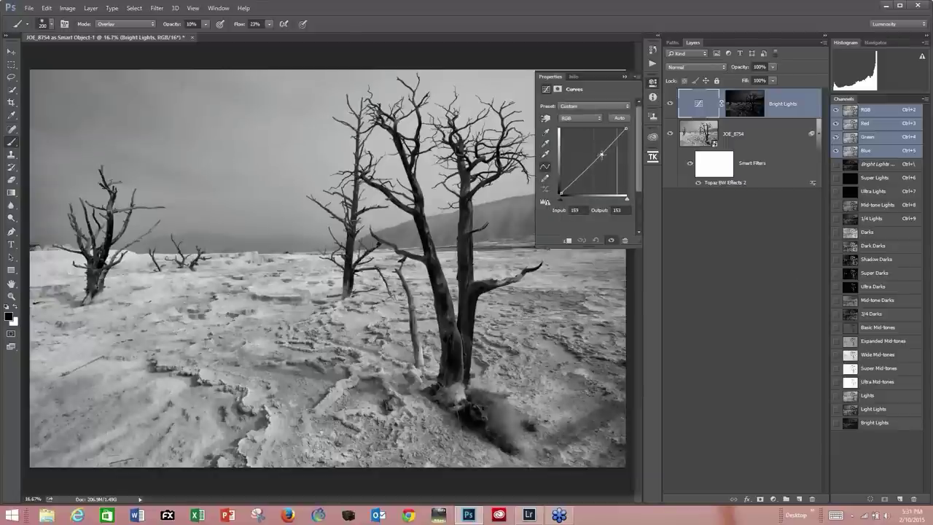
drag(601, 155, 585, 177)
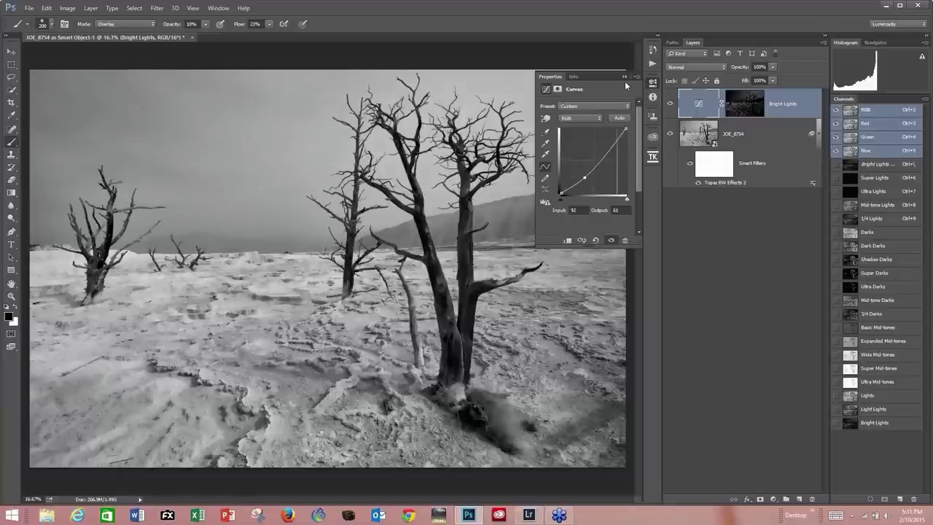
click(624, 76)
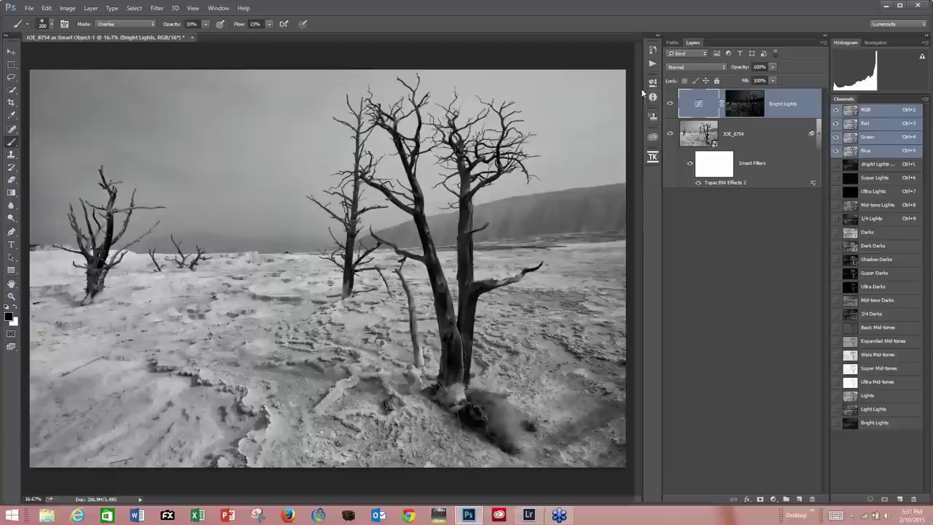
Compare the darkening with the Bright Lights layer mask disabled and enabled, leaving the mask on
shift+click(745, 108)
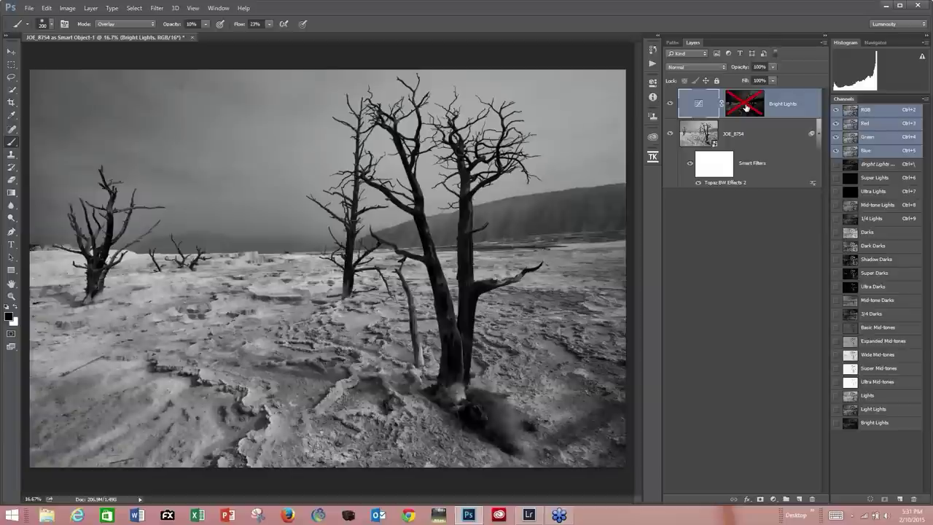
shift+click(746, 107)
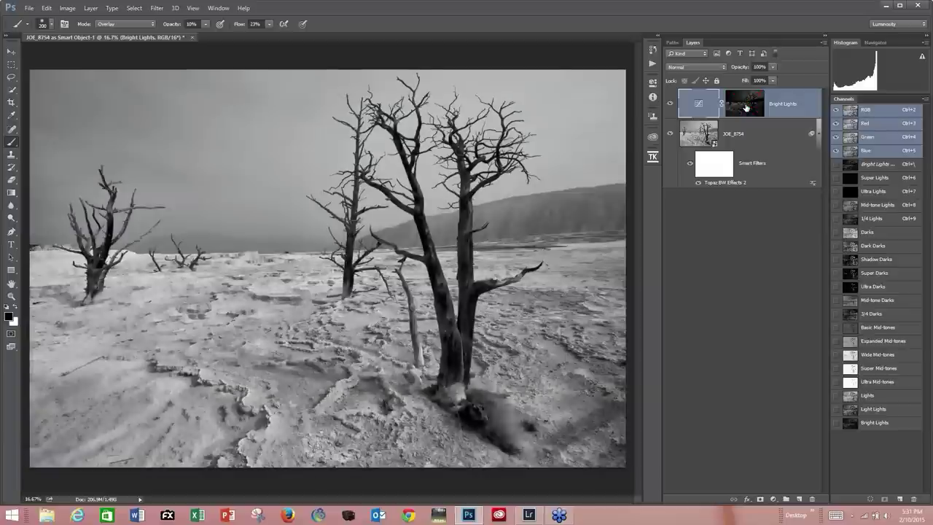
shift+click(746, 107)
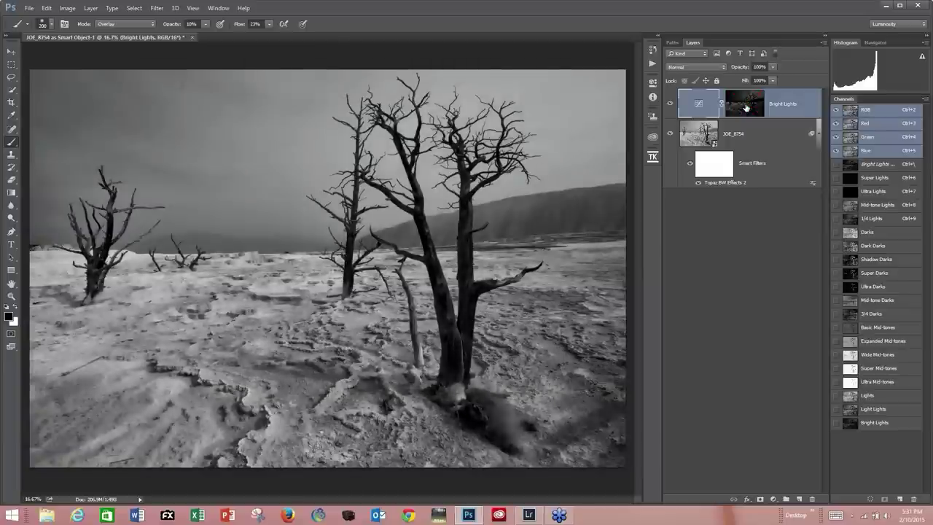
shift+click(746, 107)
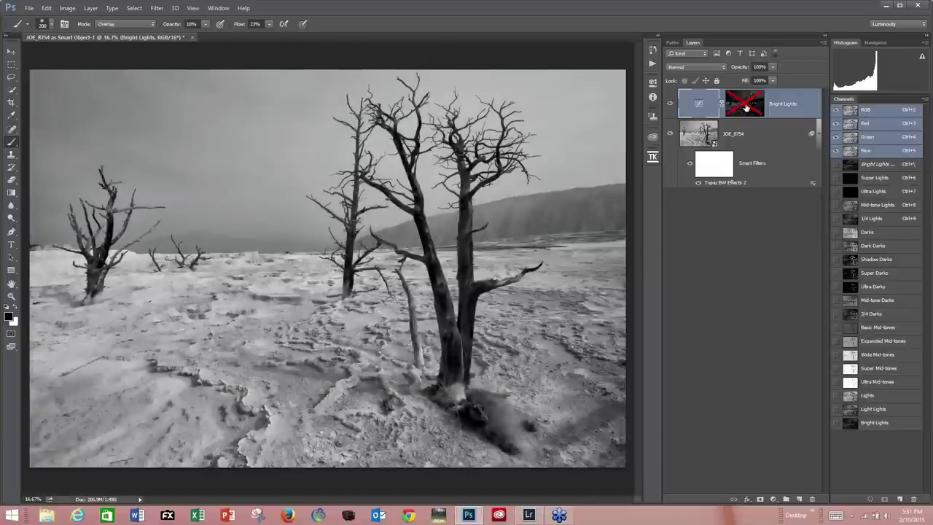
shift+click(745, 107)
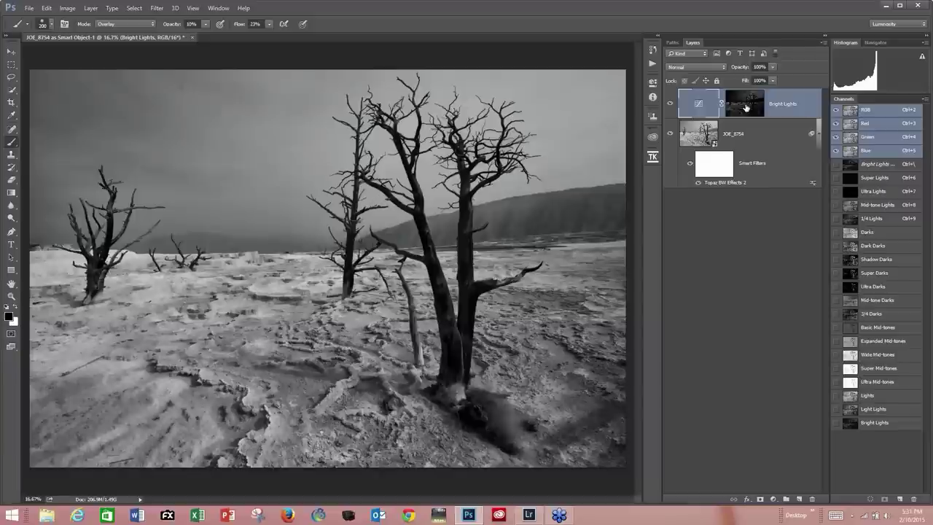
shift+click(746, 107)
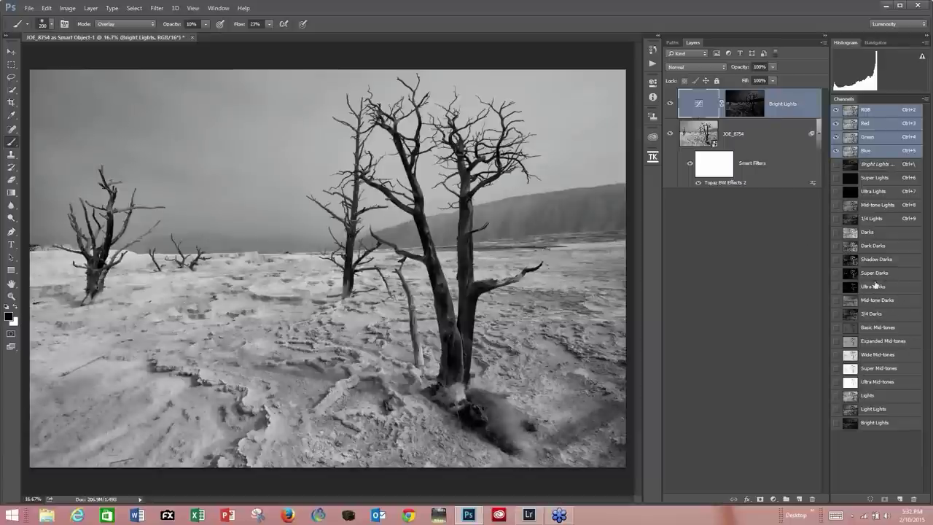
Preview the Super Darks and Ultra Darks channels, and add a Curves adjustment layer masked with Ultra Darks using TKActions
click(875, 274)
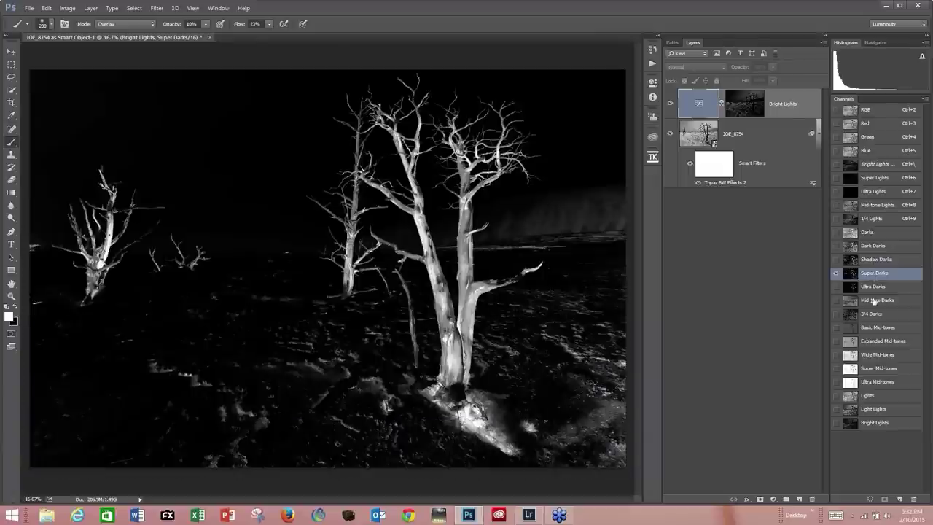
click(880, 288)
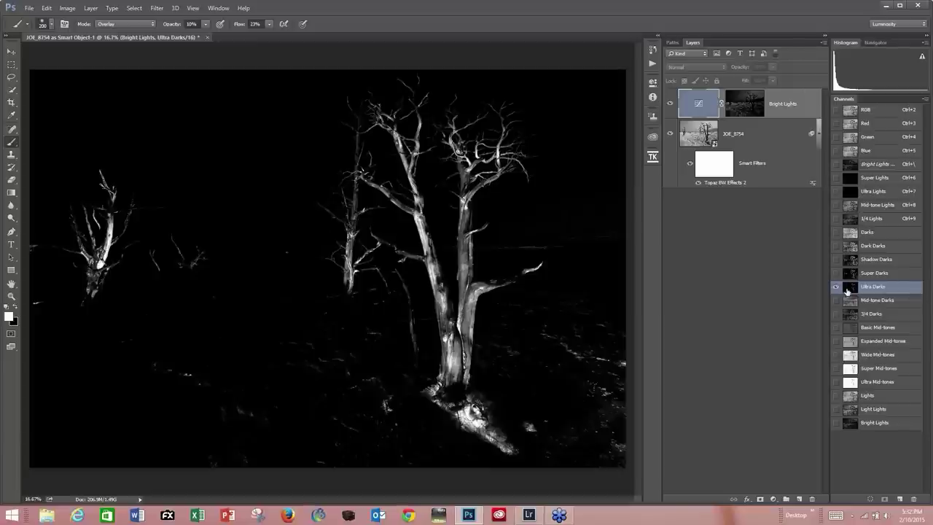
click(653, 156)
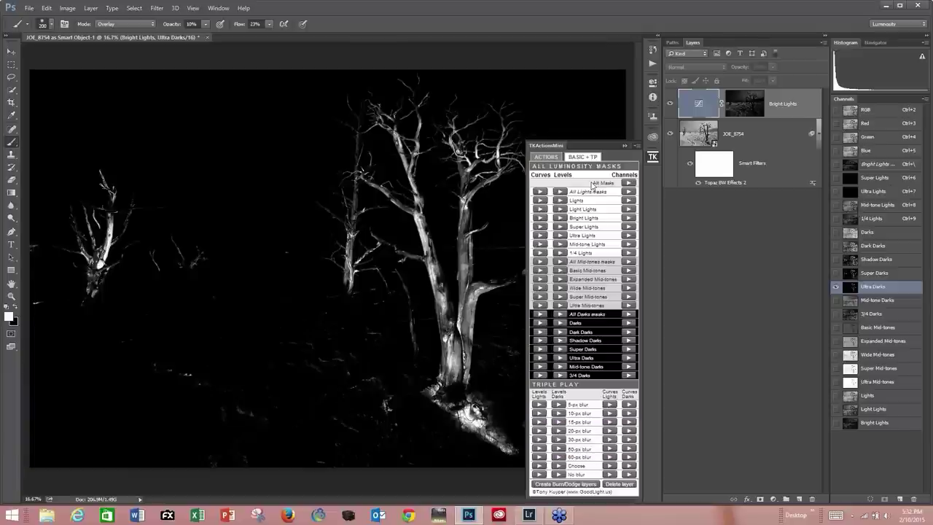
click(540, 358)
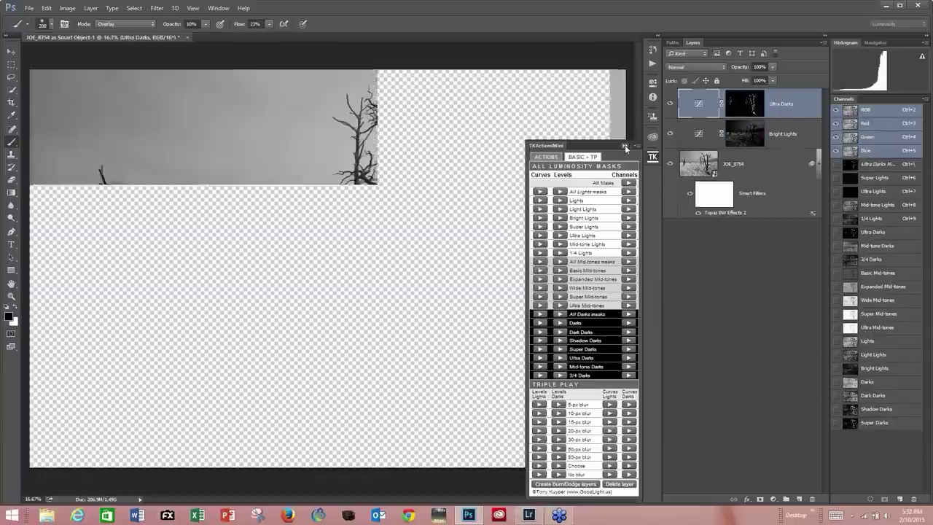
click(625, 145)
Brighten the Ultra Darks layer by moving its curve's white point to about input 136, output 255
click(653, 136)
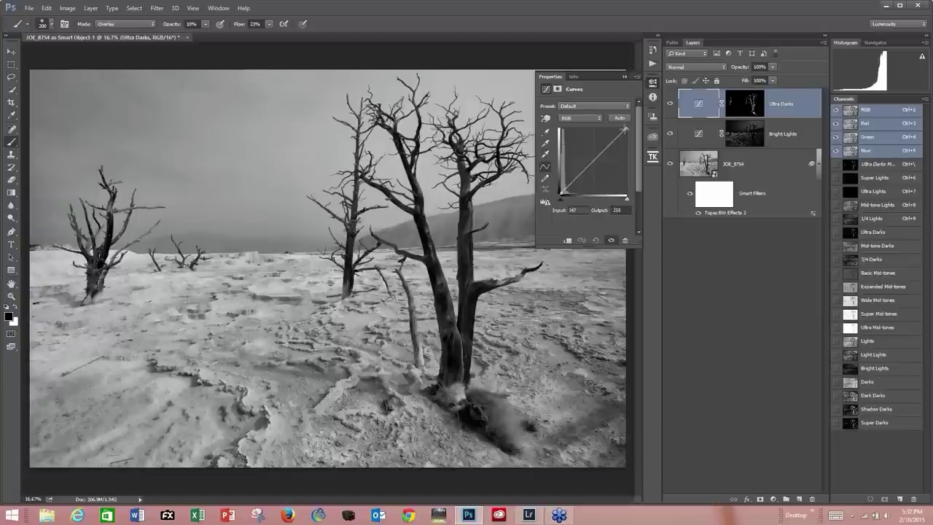
drag(625, 129, 597, 129)
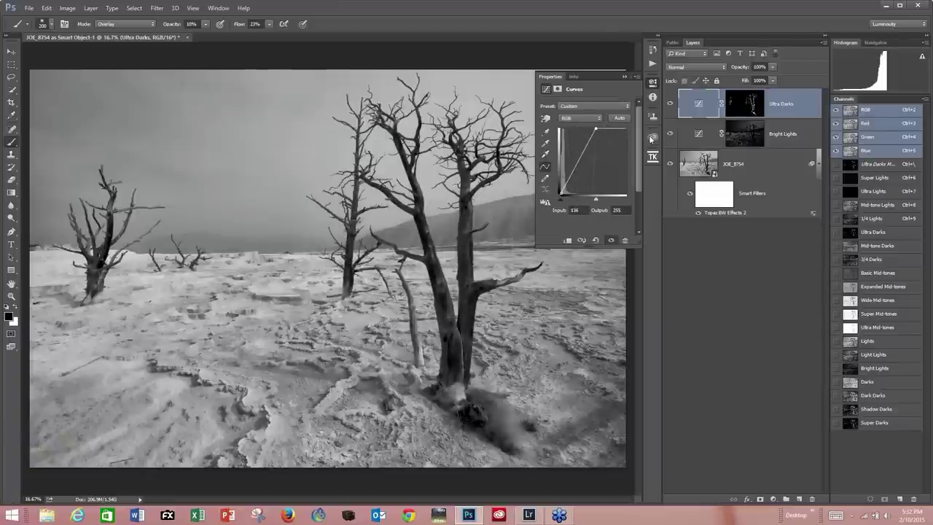
click(624, 76)
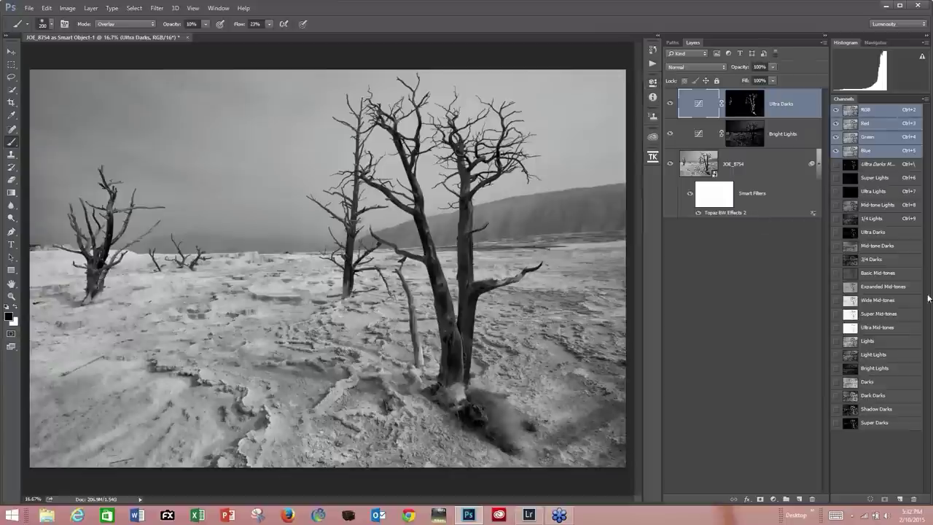
Preview the Basic Mid-tones channel and add a Curves adjustment layer masked with Basic Mid-tones using TKActions
click(876, 276)
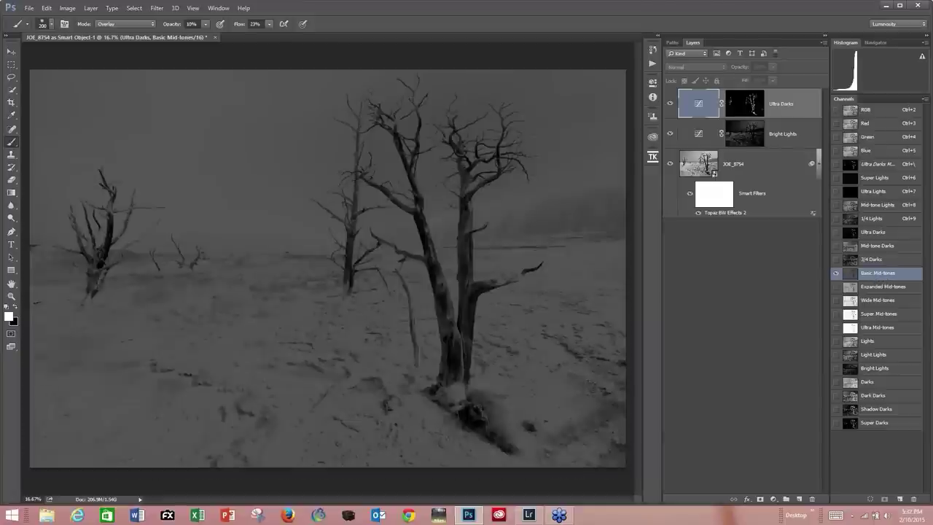
click(654, 157)
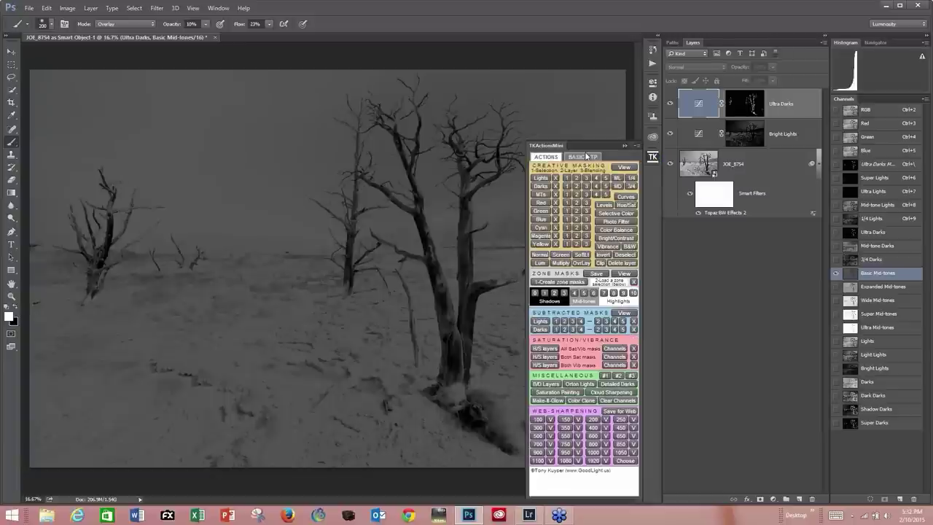
click(585, 158)
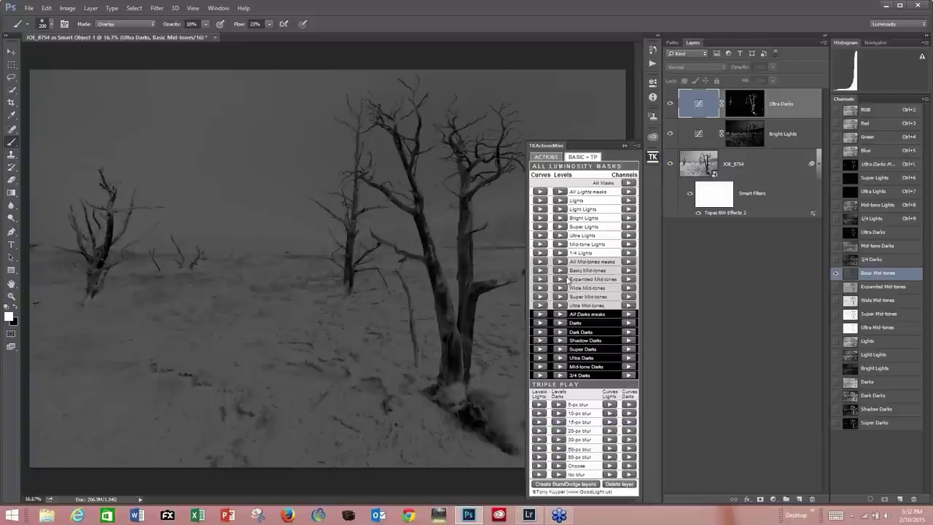
click(539, 271)
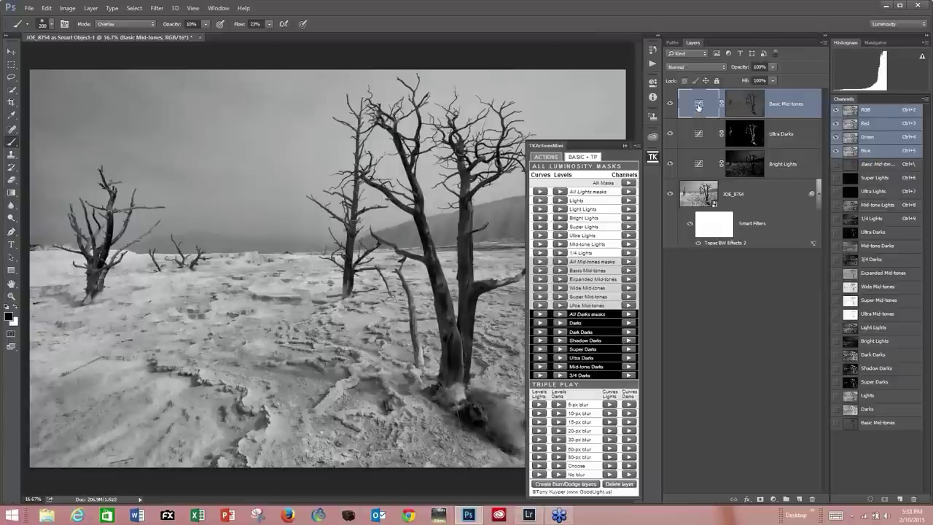
click(637, 145)
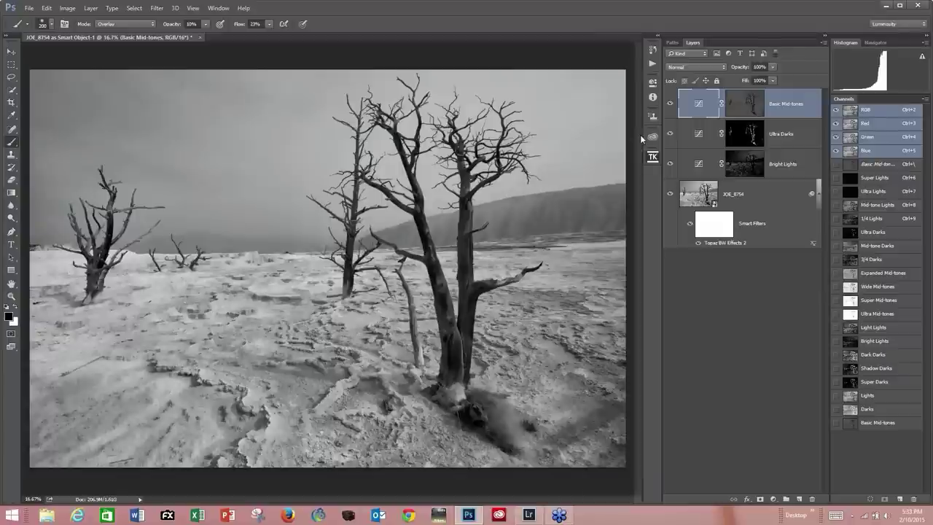
Shape an S-curve on the Basic Mid-tones layer with a lowered shadow point and a highlight point raised to about output 213
double_click(697, 106)
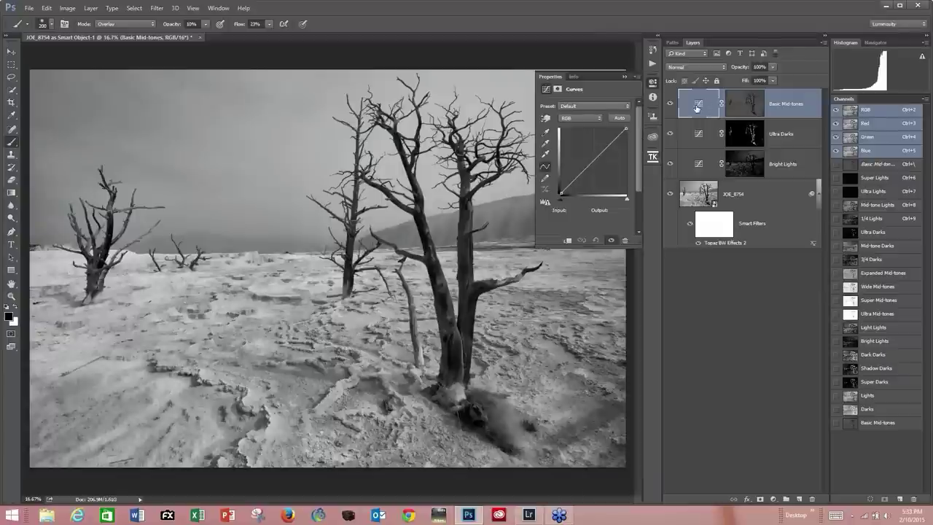
click(574, 178)
drag(574, 178, 573, 186)
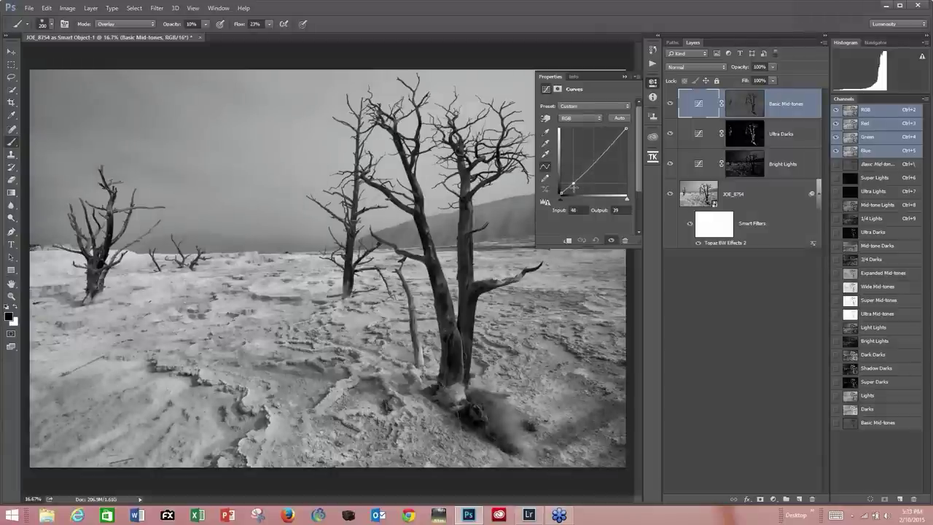
mouse_move(609, 147)
mouse_down()
mouse_move(611, 137)
mouse_move(613, 144)
mouse_up()
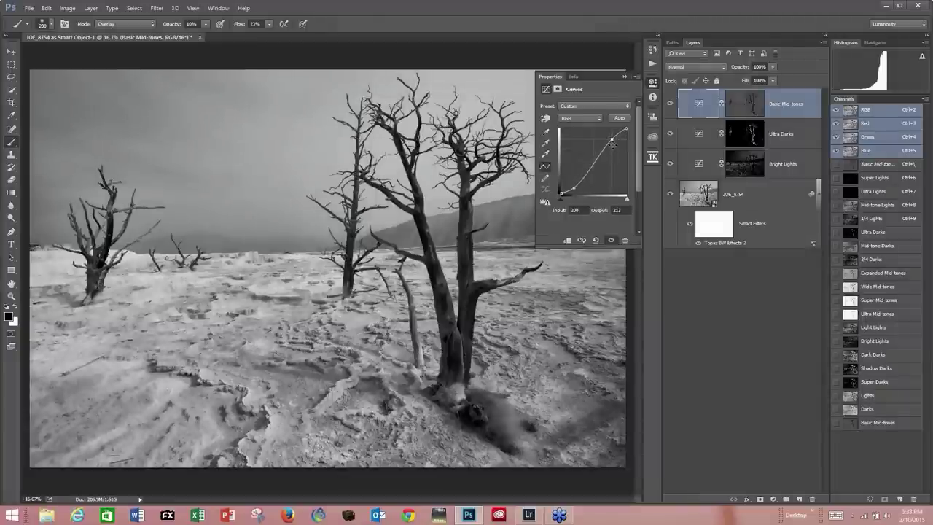
Fine-tune the shadow point of the Basic Mid-tones curve in small increments and collapse the curve settings
click(573, 189)
key(Down)
key(Down)
key(Down)
key(Down)
key(Right)
key(Right)
key(Down)
key(Down)
key(Down)
key(Down)
key(Down)
key(Down)
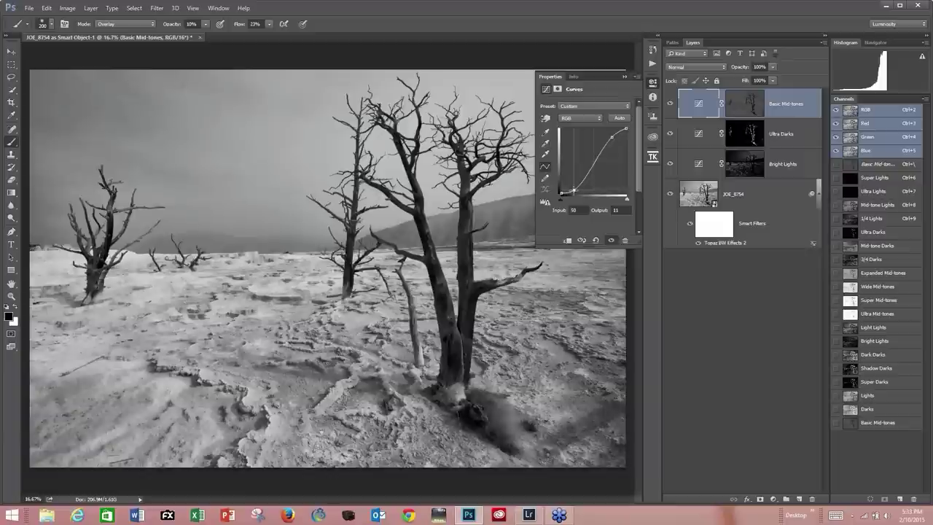
key(Right)
key(Right)
key(Right)
key(Right)
key(Right)
key(Right)
key(Right)
key(Right)
key(Up)
key(Up)
key(Up)
key(Up)
key(Up)
key(Up)
key(Up)
key(Up)
key(Up)
key(Up)
key(Right)
click(625, 76)
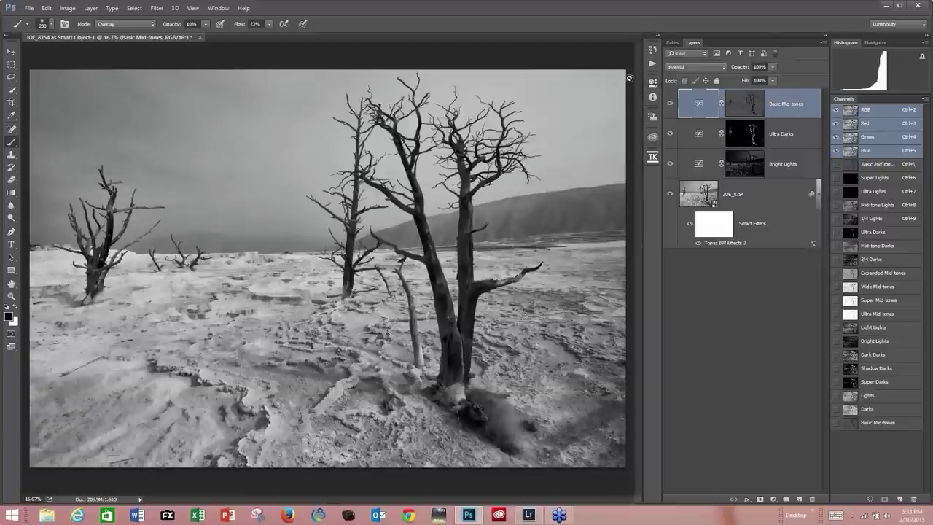
Stamp all visible layers into a new merged layer above the Basic Mid-tones layer
click(762, 104)
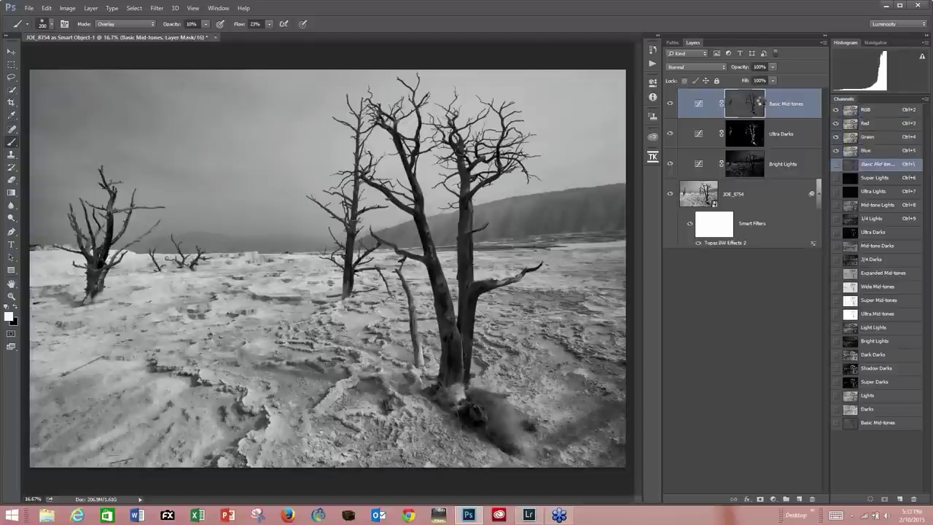
key(ctrl+shift+alt+e)
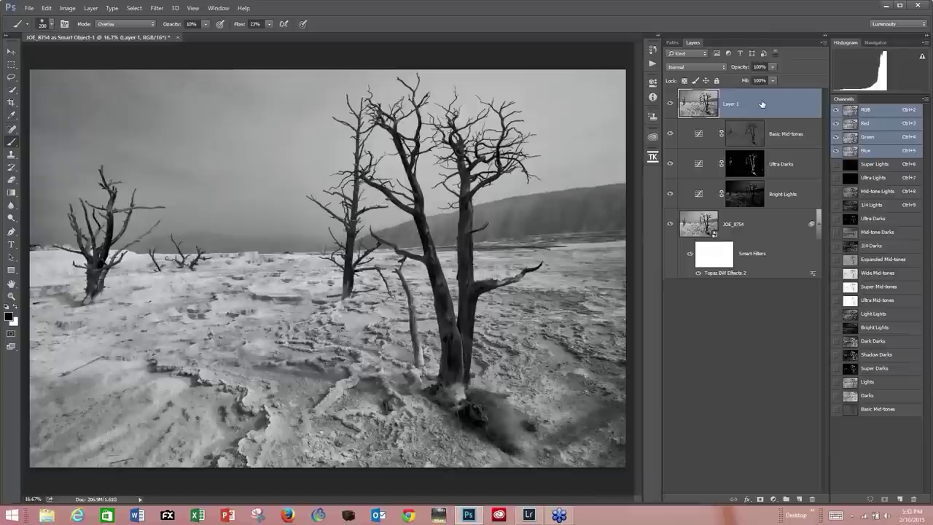
Convert the merged layer above Basic Mid-tones to a smart object for smart filters
key(x)
click(155, 10)
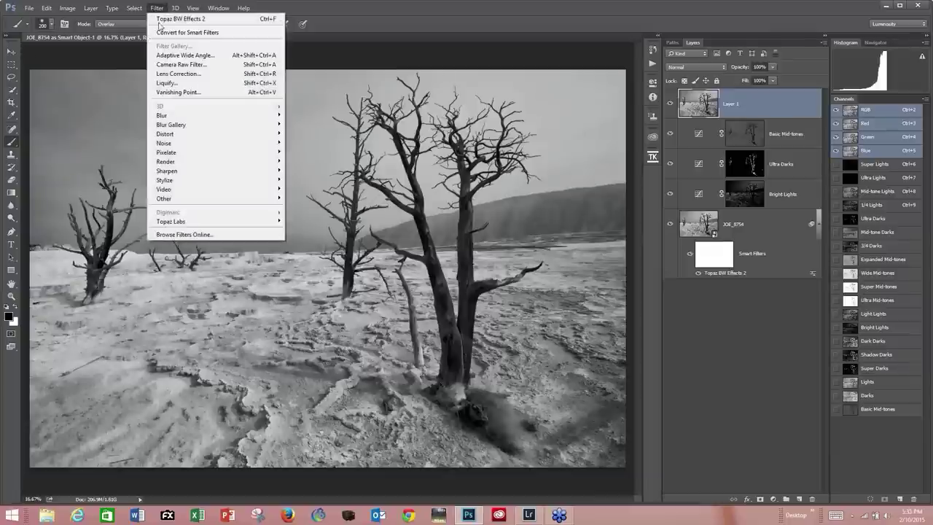
mouse_move(190, 224)
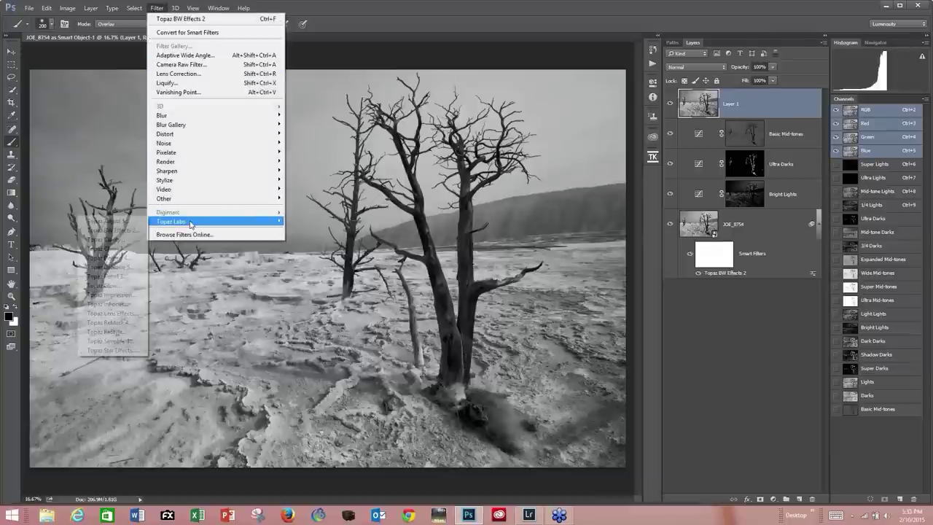
click(193, 32)
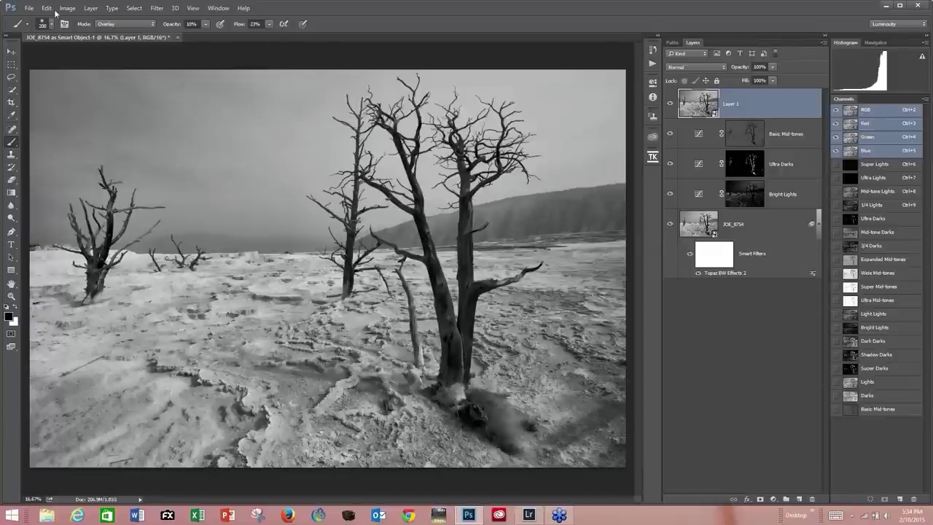
Open Topaz Clarity on the merged layer, compare the Landscape Pop presets and choose Landscape Pop III
click(156, 8)
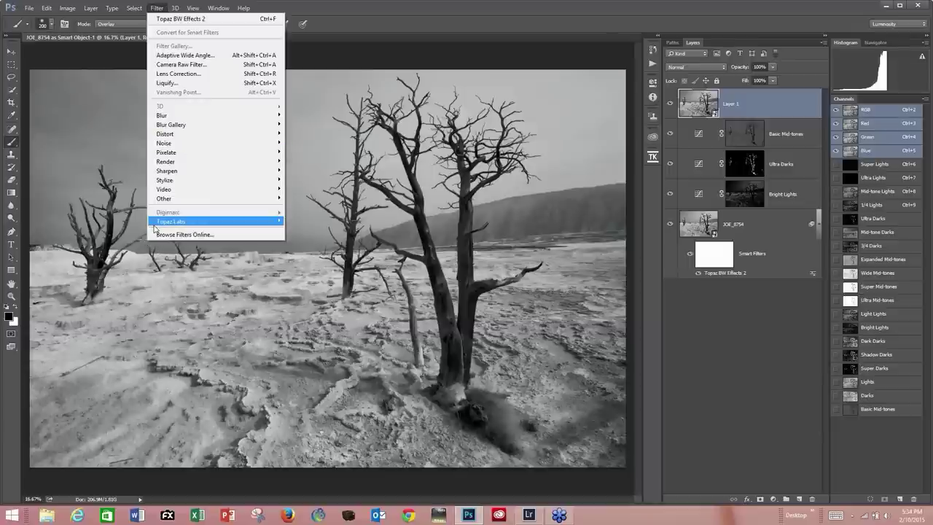
mouse_move(166, 225)
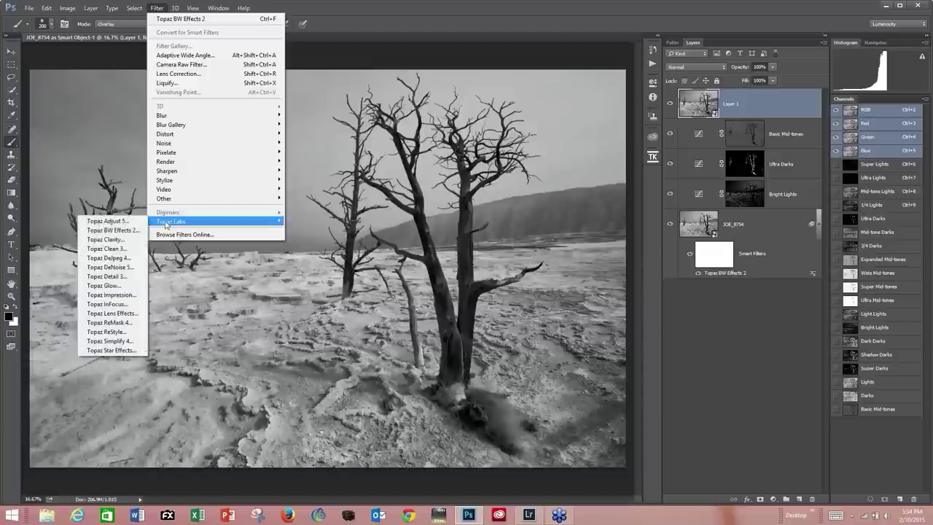
click(113, 239)
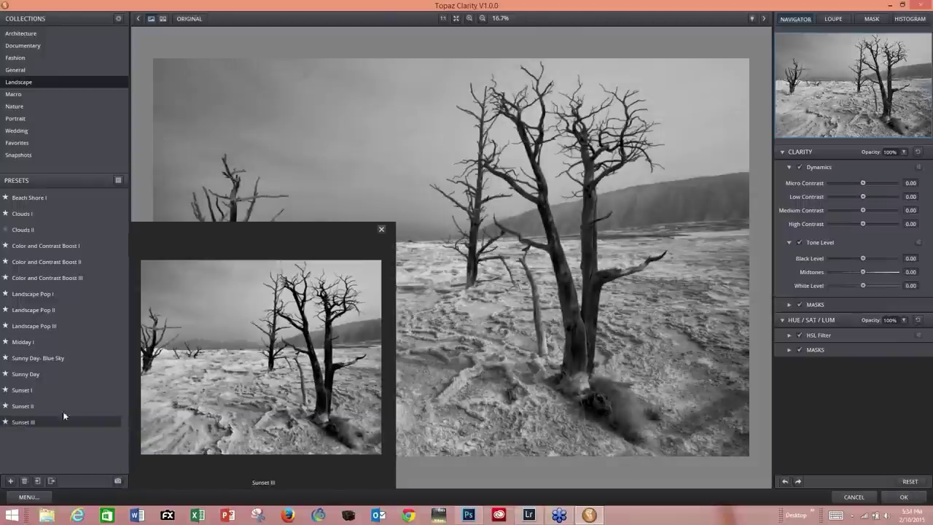
mouse_move(39, 307)
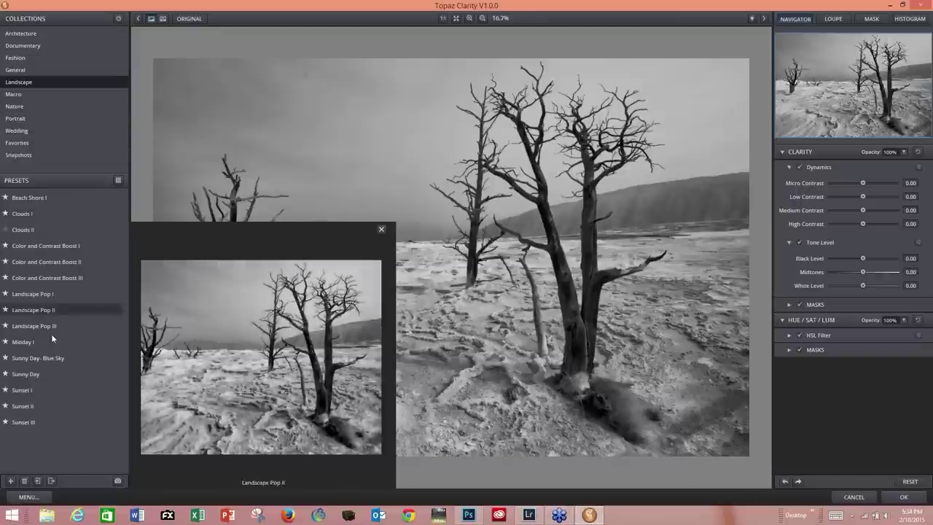
click(42, 296)
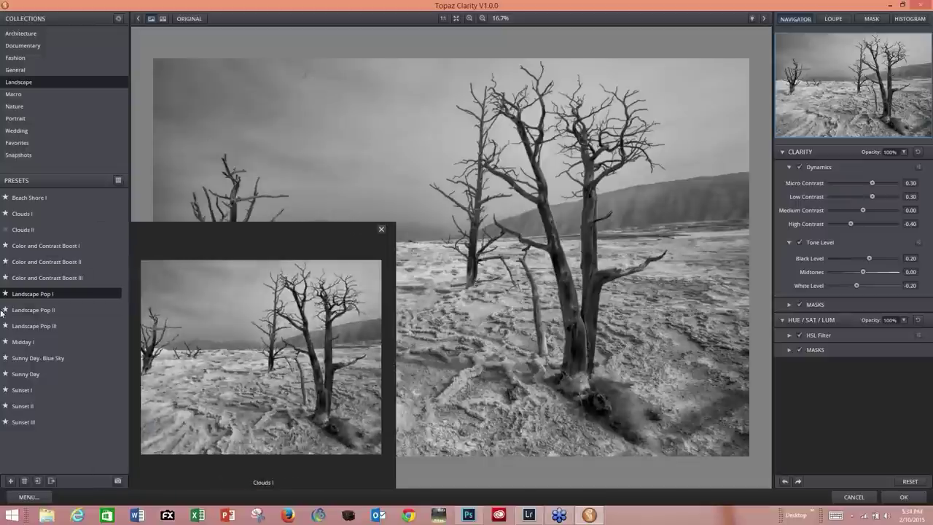
click(49, 311)
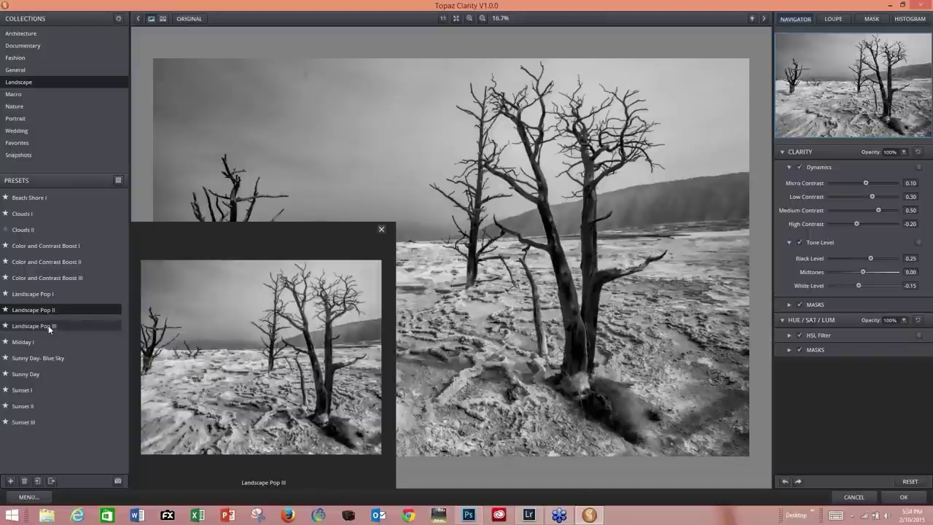
click(48, 325)
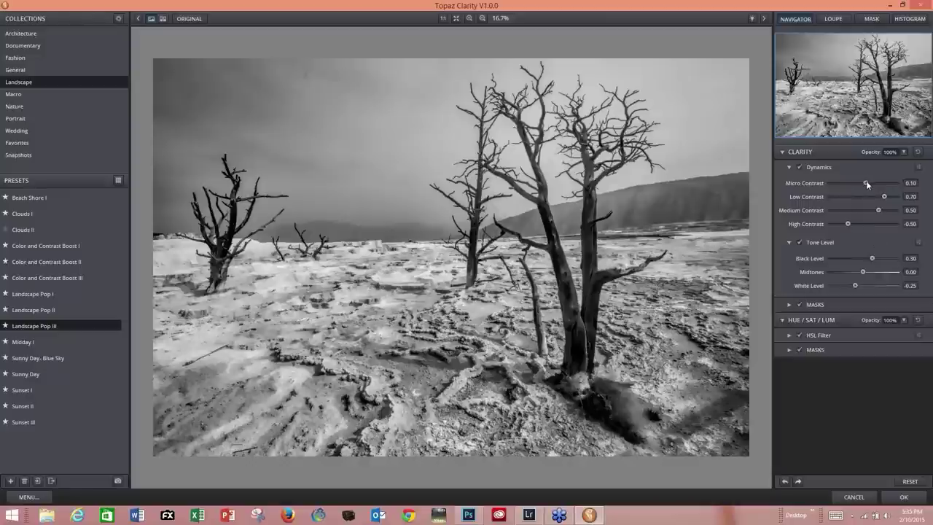
Set Low Contrast to 0.47, High Contrast to -0.36 and Black Level to 0.30, and apply the Clarity filter
drag(890, 196, 876, 198)
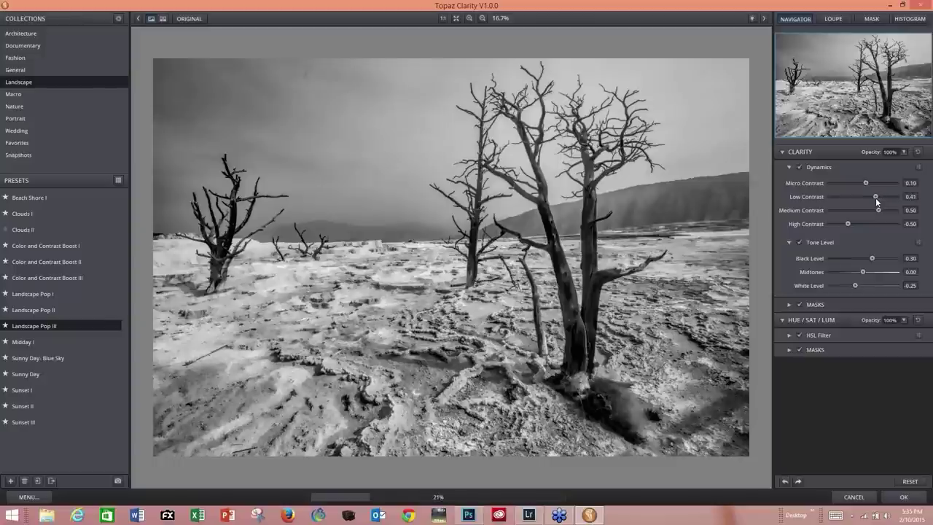
drag(875, 198, 878, 197)
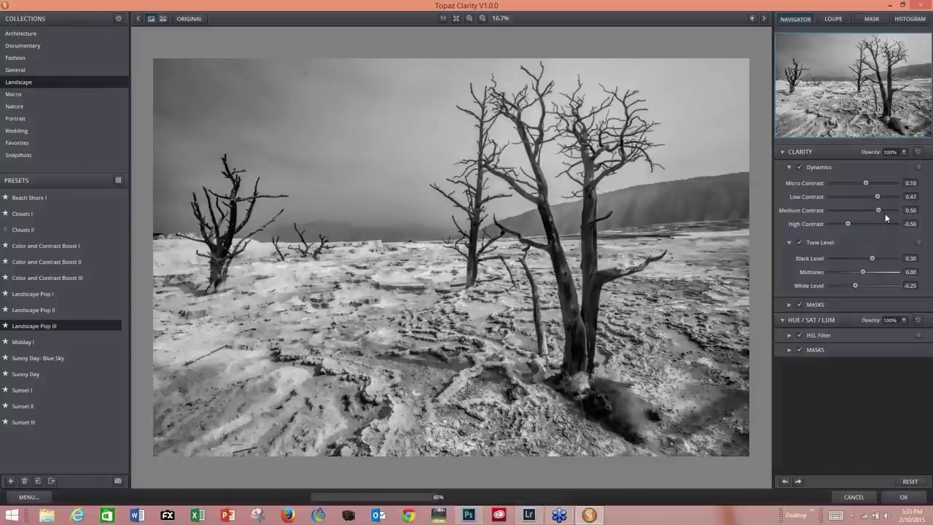
drag(848, 224, 851, 224)
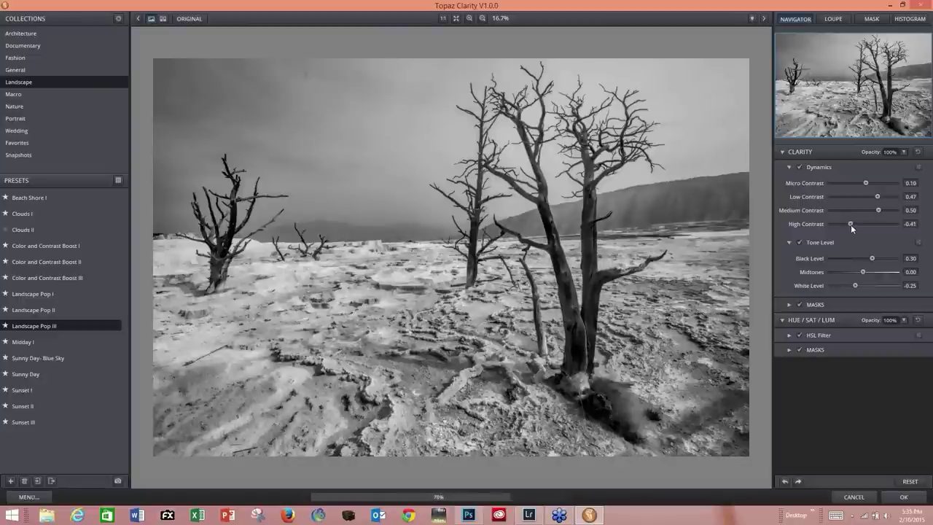
drag(870, 259, 866, 259)
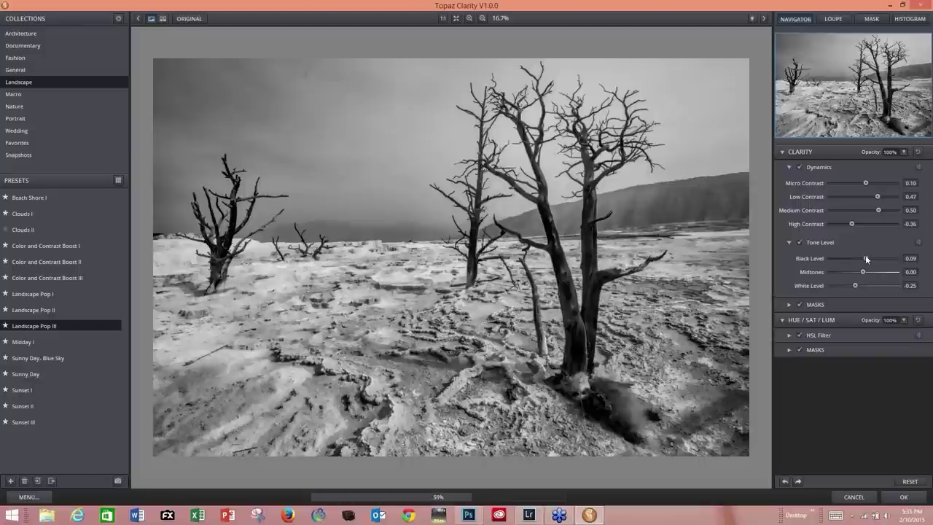
drag(865, 256, 873, 257)
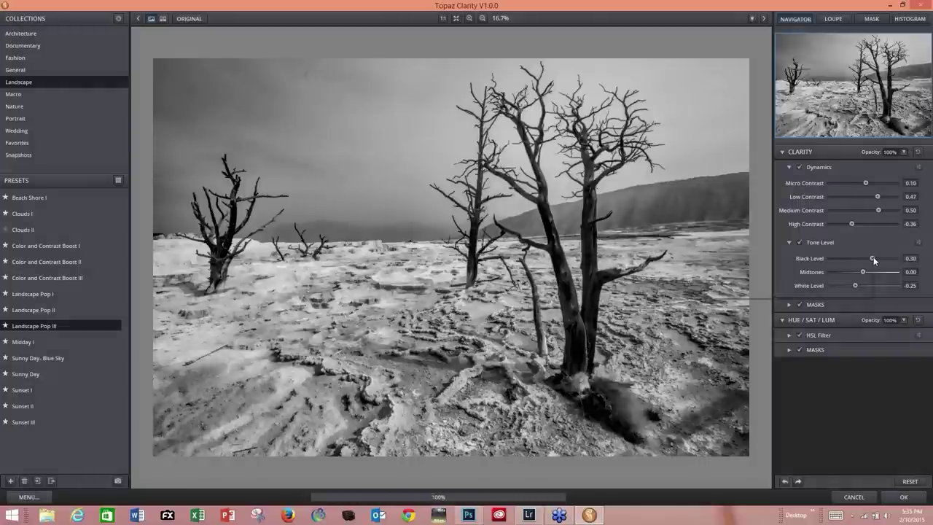
click(909, 502)
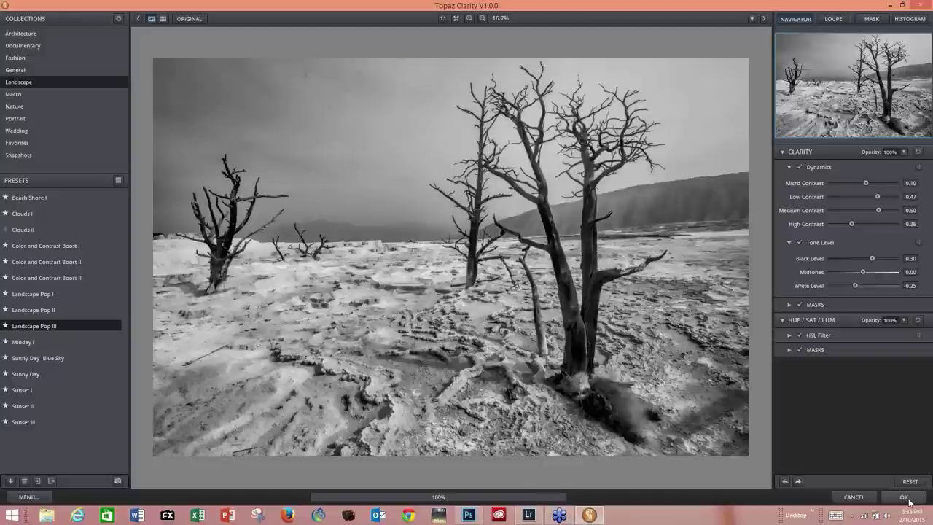
click(904, 497)
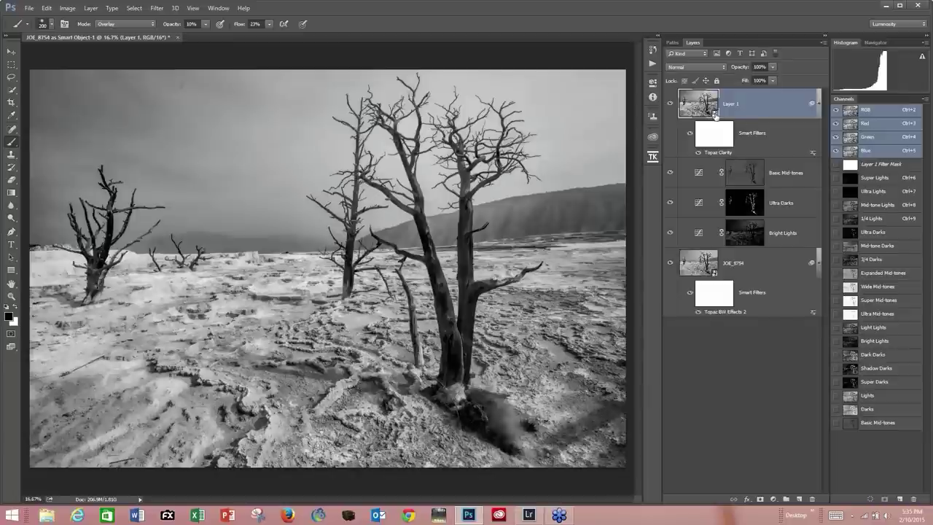
Add separate burning and dodging layers above the Clarity layer using the TKActions burn/dodge action
click(653, 156)
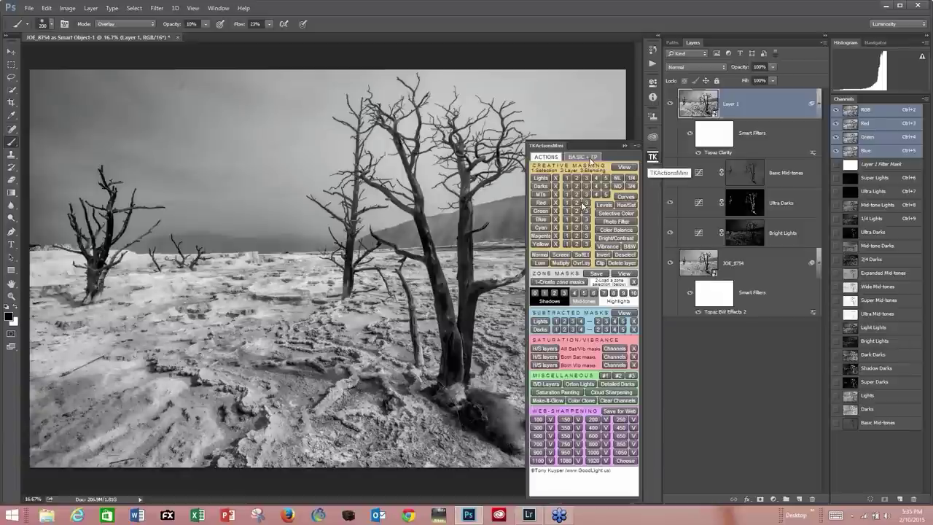
click(547, 384)
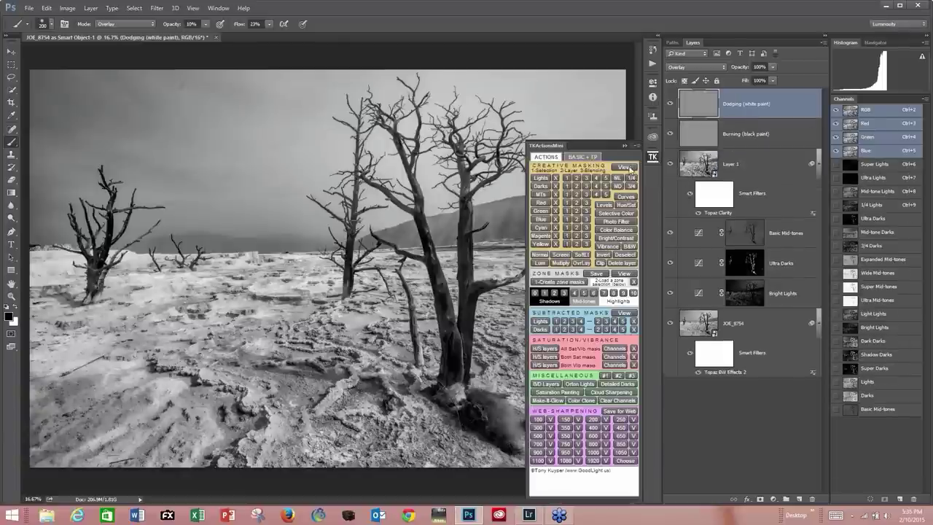
click(651, 157)
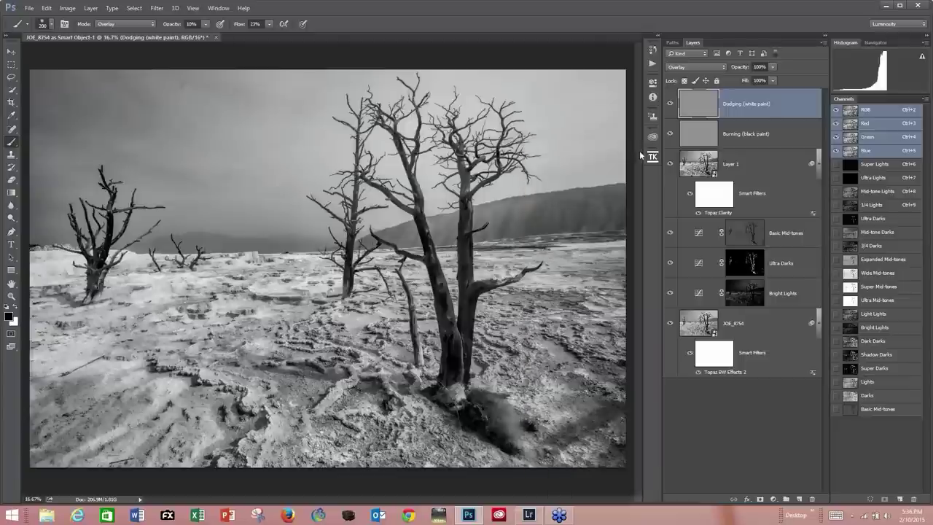
click(710, 138)
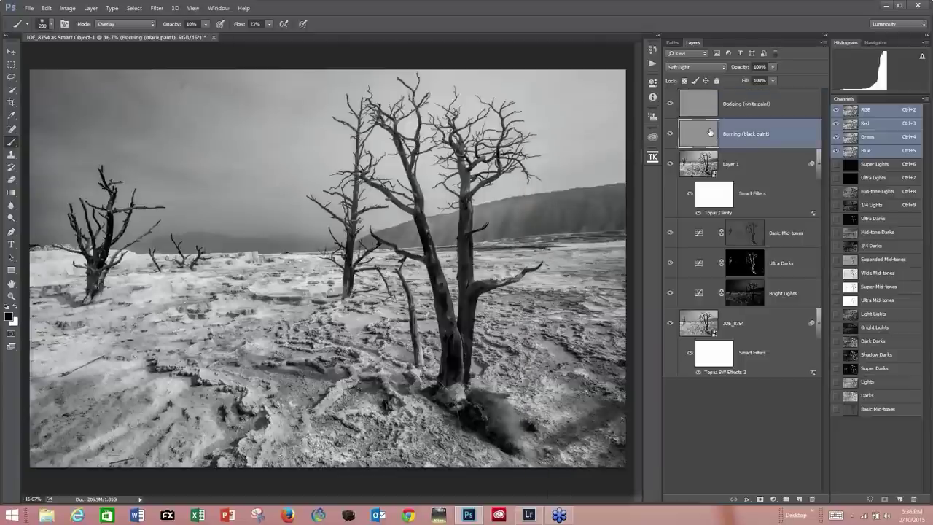
Brush white over the dead tree trunks and branches on the Dodging (white paint) layer to lighten them
click(706, 103)
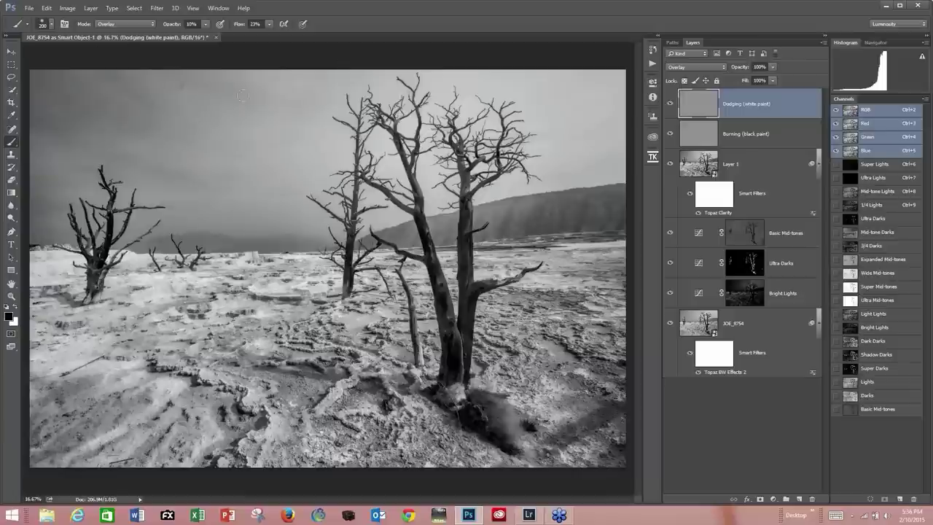
click(15, 309)
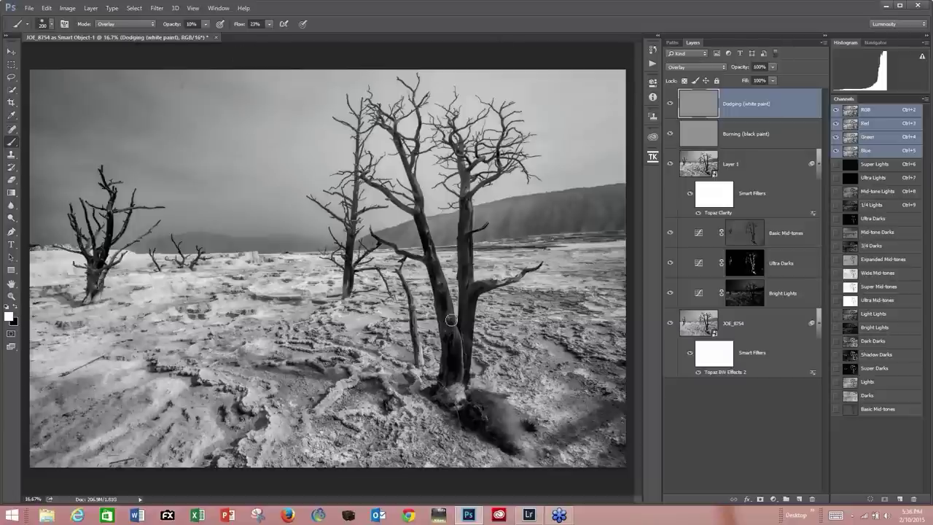
mouse_move(450, 320)
mouse_down()
mouse_move(453, 368)
mouse_move(429, 237)
mouse_move(416, 204)
mouse_move(404, 210)
mouse_up()
mouse_move(396, 133)
mouse_down()
mouse_move(454, 368)
mouse_move(469, 248)
mouse_move(464, 162)
mouse_move(456, 139)
mouse_move(468, 290)
mouse_move(491, 283)
mouse_move(451, 337)
mouse_move(456, 389)
mouse_move(457, 365)
mouse_move(463, 382)
mouse_up()
mouse_move(347, 286)
mouse_down()
mouse_move(353, 209)
mouse_move(350, 292)
mouse_move(349, 283)
mouse_up()
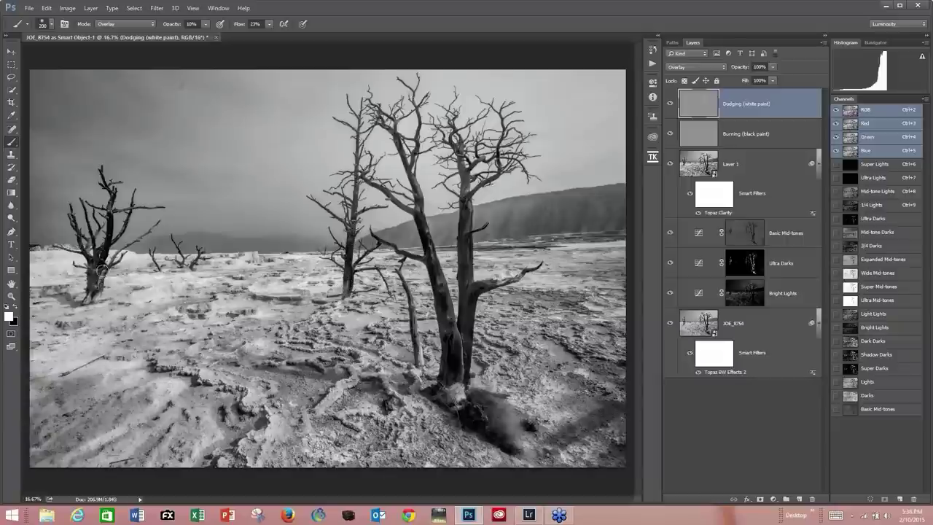
mouse_move(103, 270)
mouse_down()
mouse_move(102, 240)
mouse_move(109, 255)
mouse_move(80, 248)
mouse_move(75, 225)
mouse_move(86, 258)
mouse_move(114, 189)
mouse_up()
Select the Burning (black paint) layer and set the brush to black in Soft Light mode
click(684, 134)
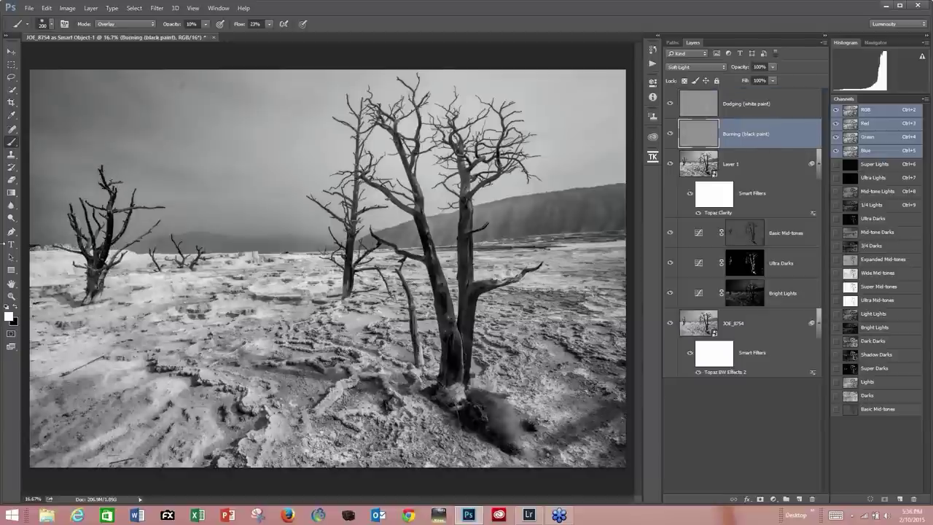
click(14, 310)
click(153, 24)
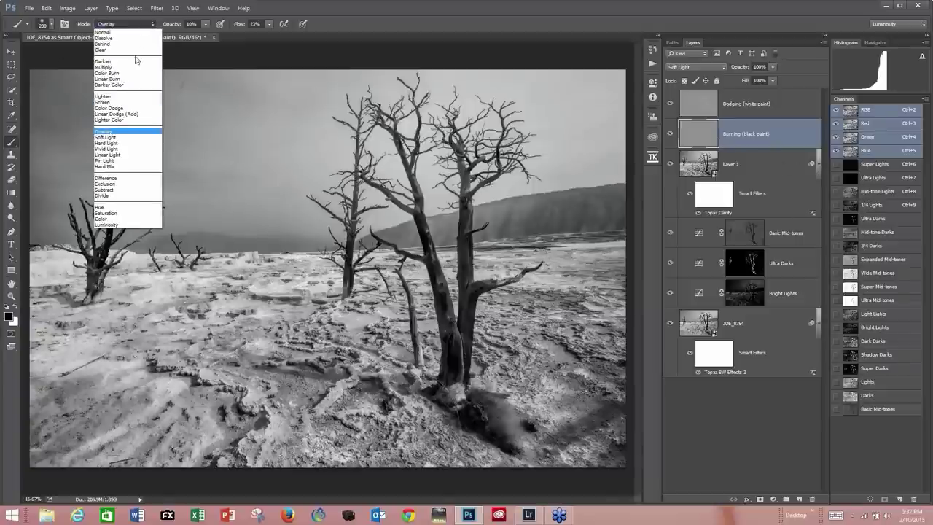
click(121, 137)
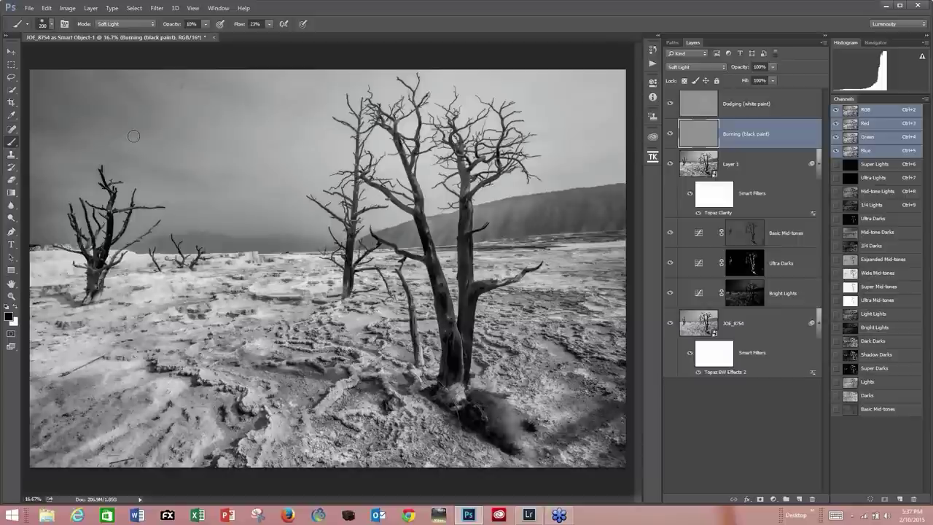
Enlarge the brush to 700 px and burn in the distant hill and the bright ground along the horizon
key(bracketright)
key(bracketright)
key(bracketright)
key(bracketright)
key(bracketright)
key(bracketright)
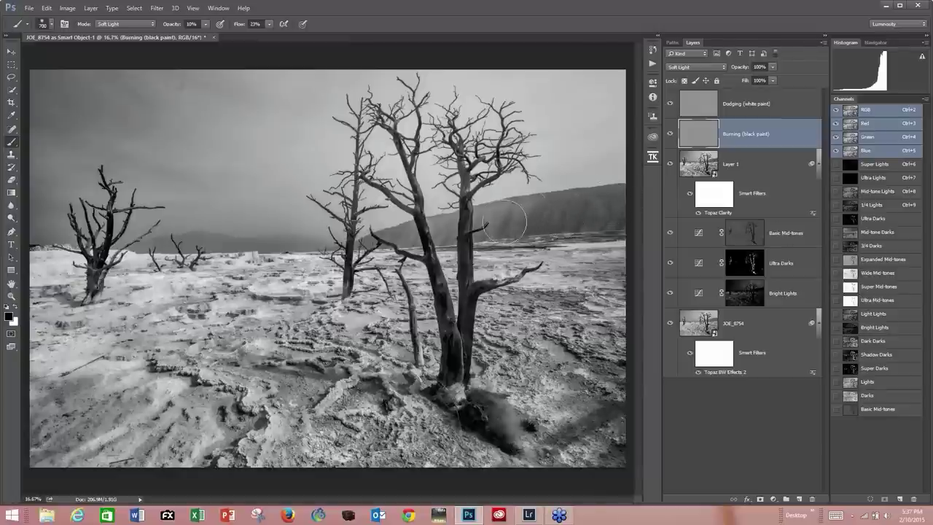
drag(433, 232, 449, 238)
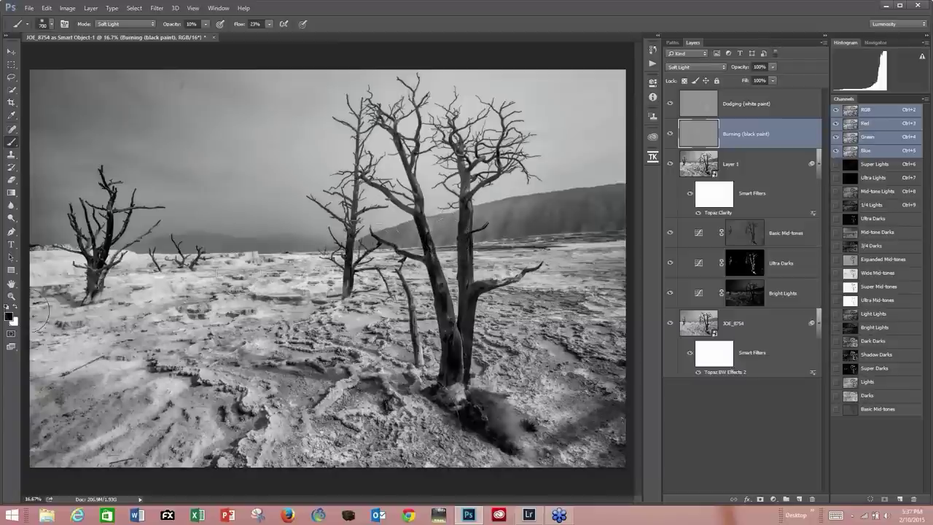
mouse_move(319, 268)
mouse_down()
mouse_move(184, 265)
mouse_move(303, 250)
mouse_move(182, 264)
mouse_move(217, 270)
mouse_move(226, 263)
mouse_move(153, 264)
mouse_up()
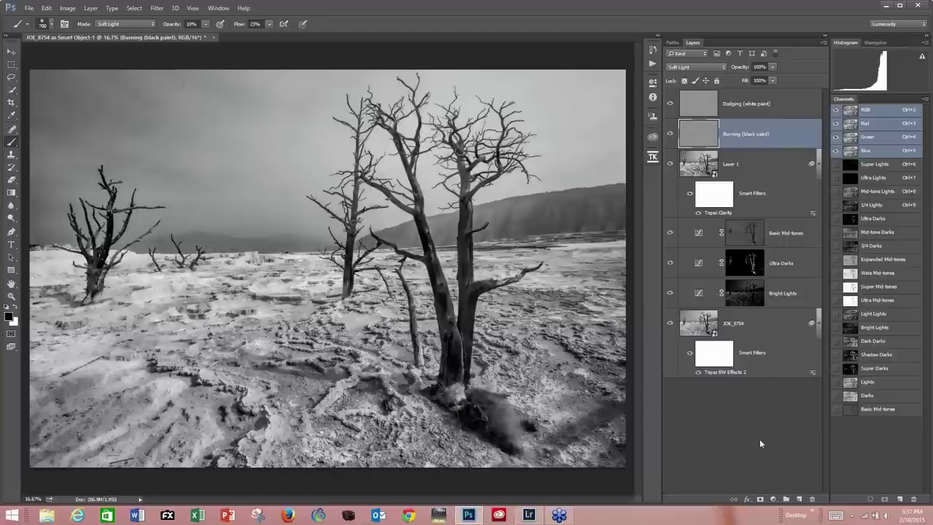
Stamp all visible layers into a new layer above the Dodging layer and convert it for smart filters
click(708, 113)
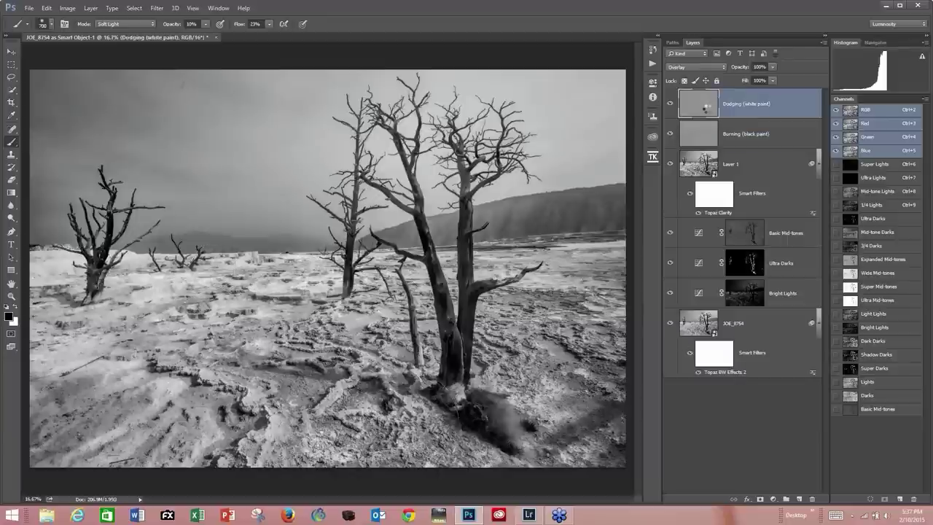
key(ctrl+shift+alt+e)
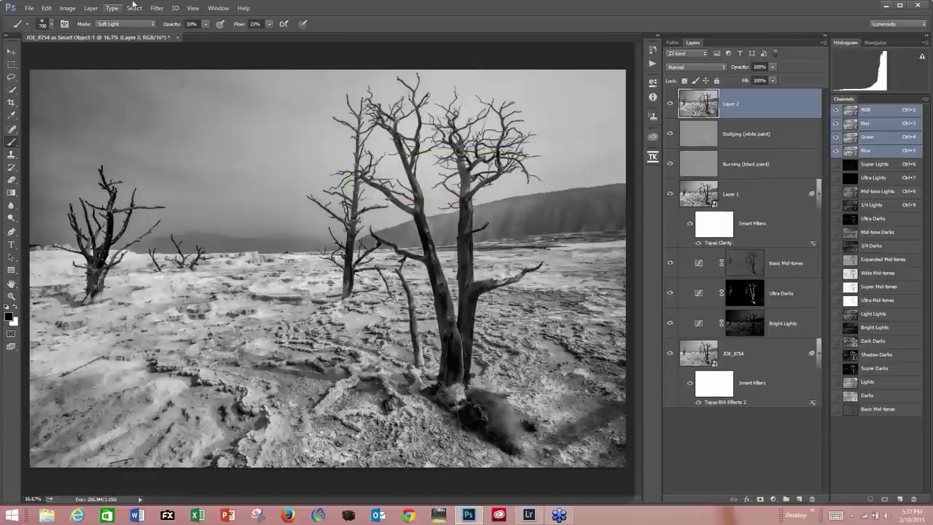
click(157, 9)
click(177, 32)
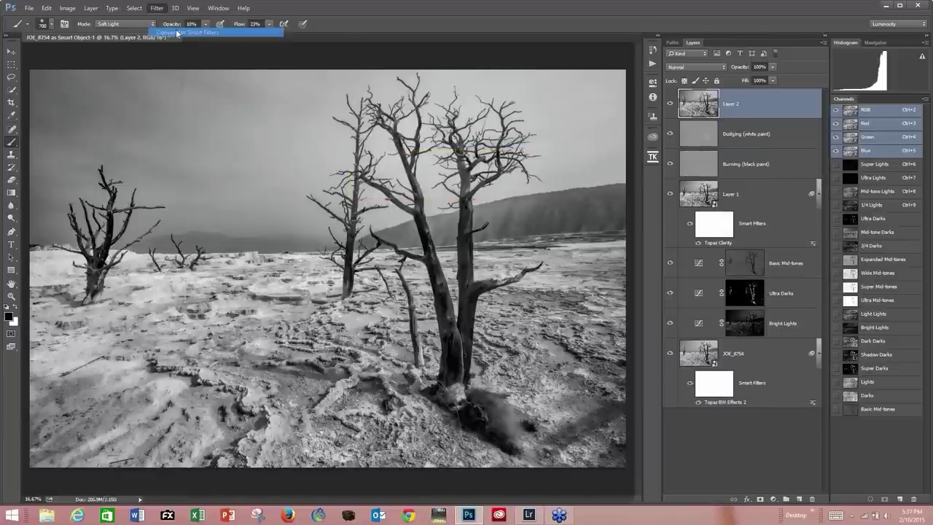
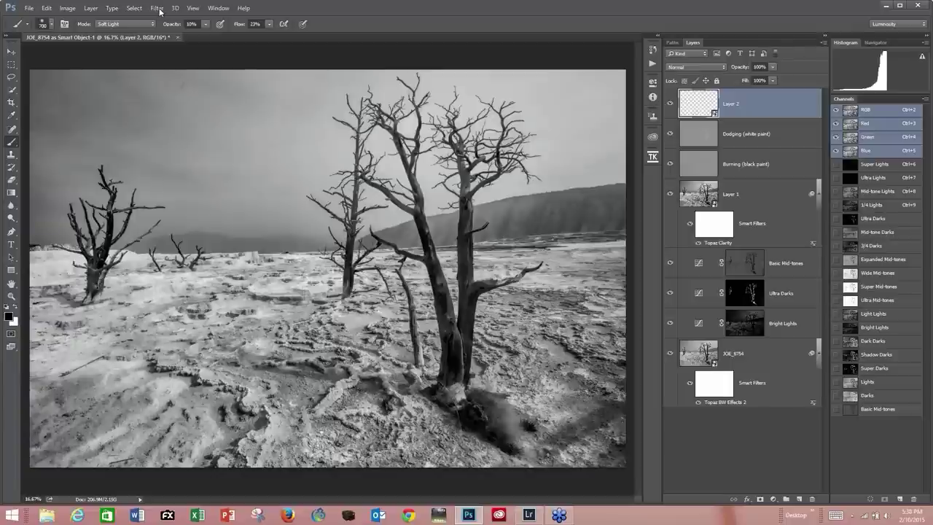
Apply Topaz B&W Effects 2 to Layer 2 with a vignette of strength -0.09
click(158, 9)
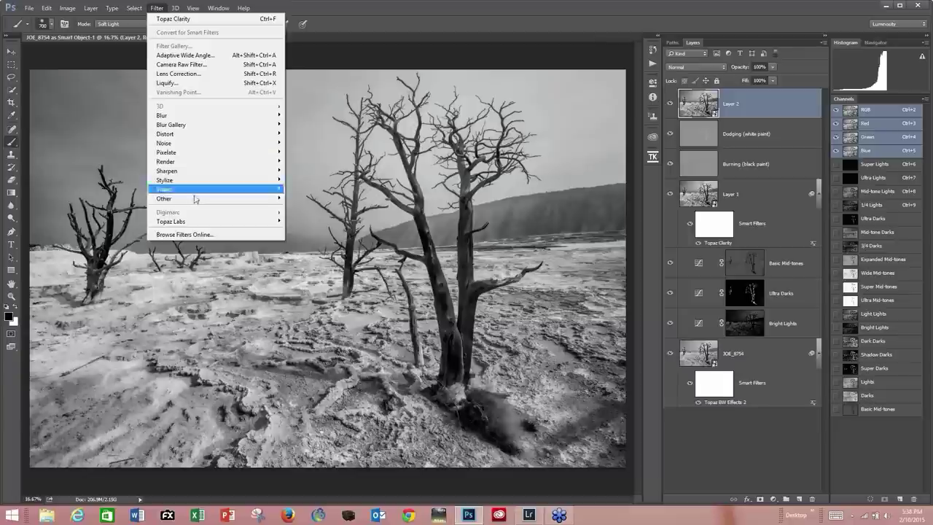
mouse_move(200, 224)
click(109, 223)
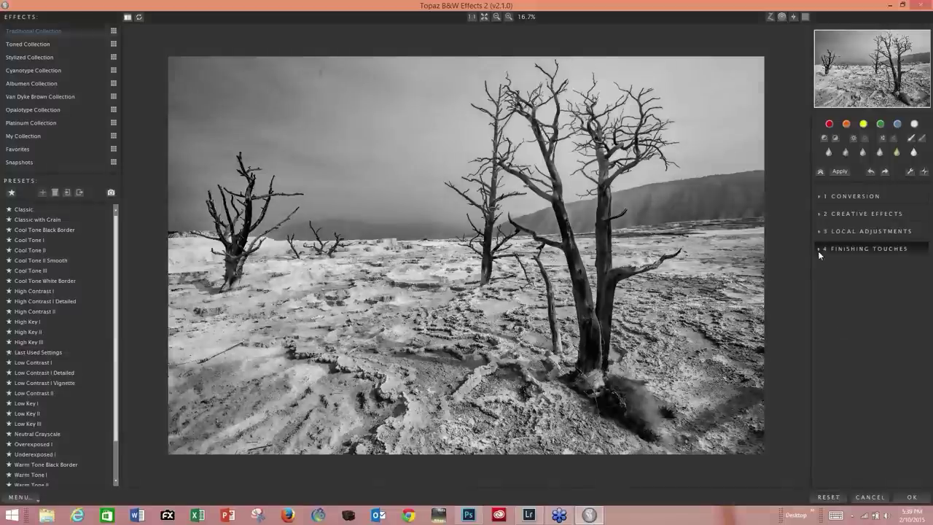
click(820, 249)
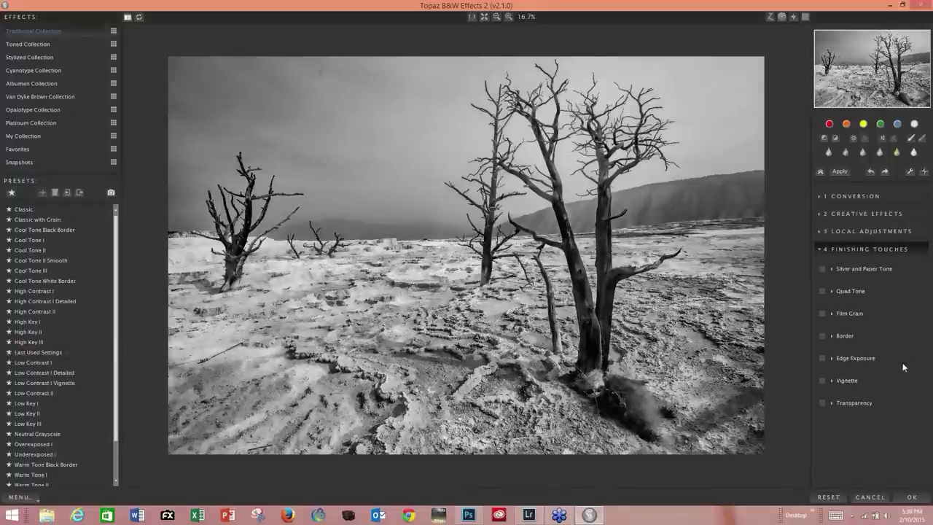
click(832, 381)
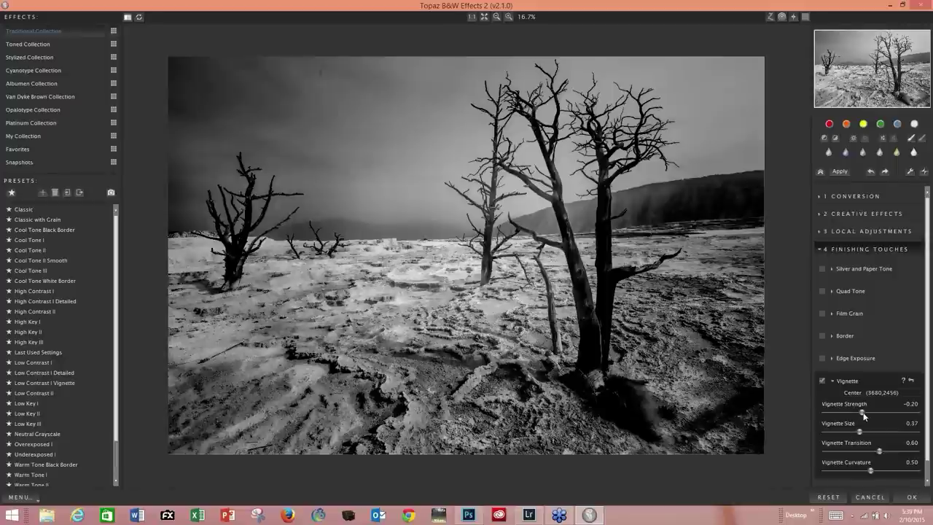
drag(867, 414, 868, 417)
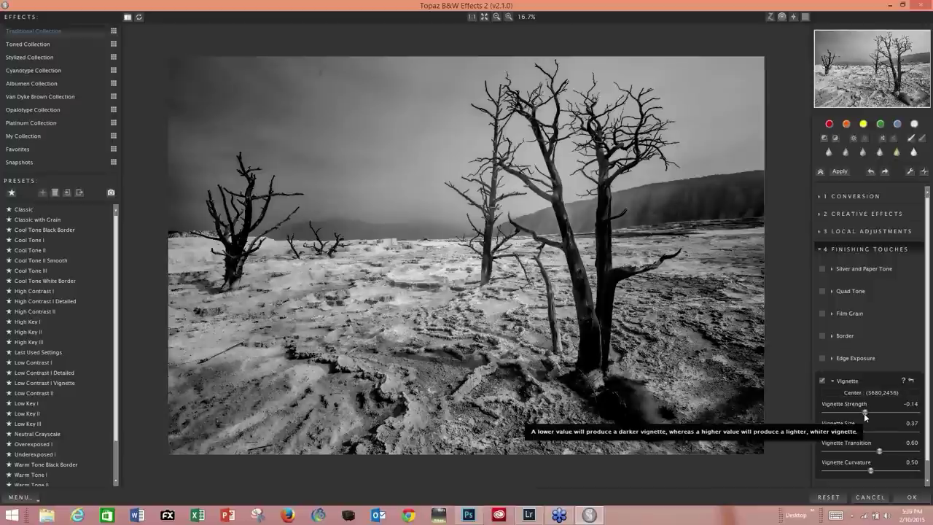
drag(864, 413, 867, 412)
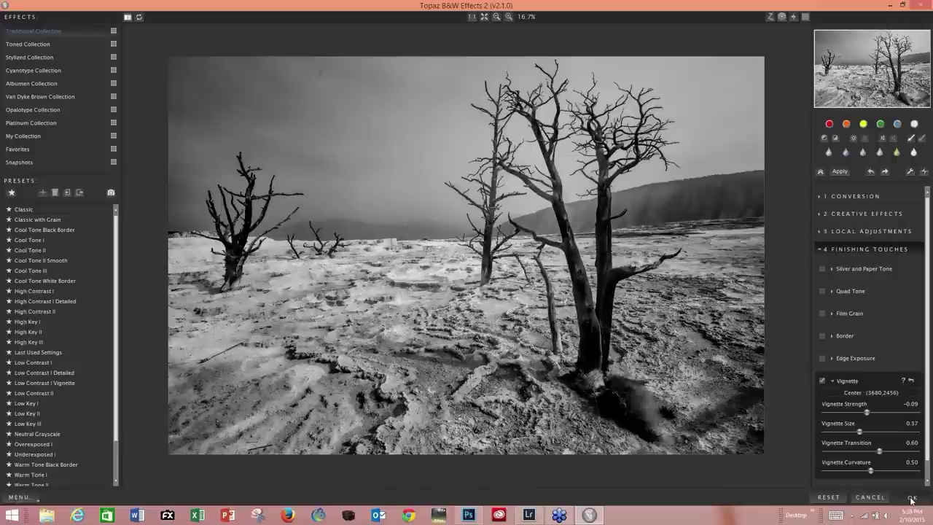
click(911, 497)
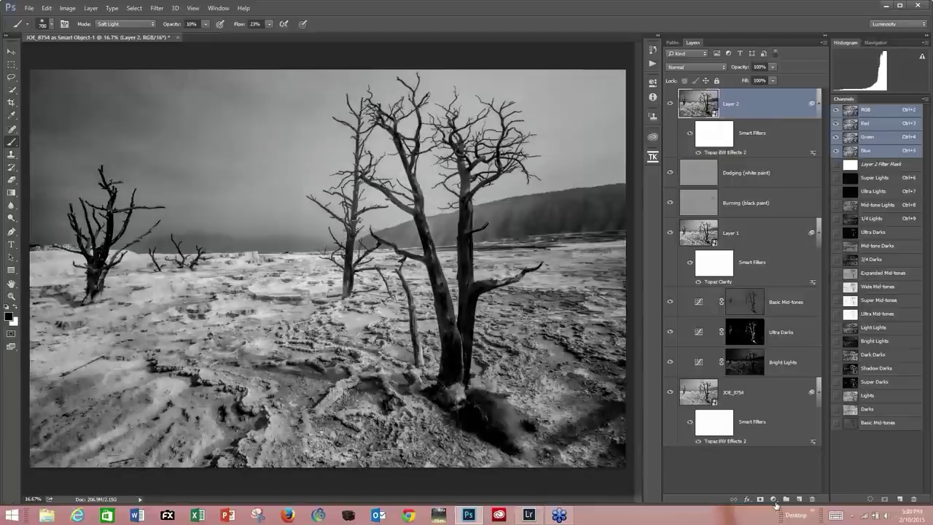
Add a Curves adjustment layer above Layer 2 with a midtone point at input 105, output 105
click(775, 499)
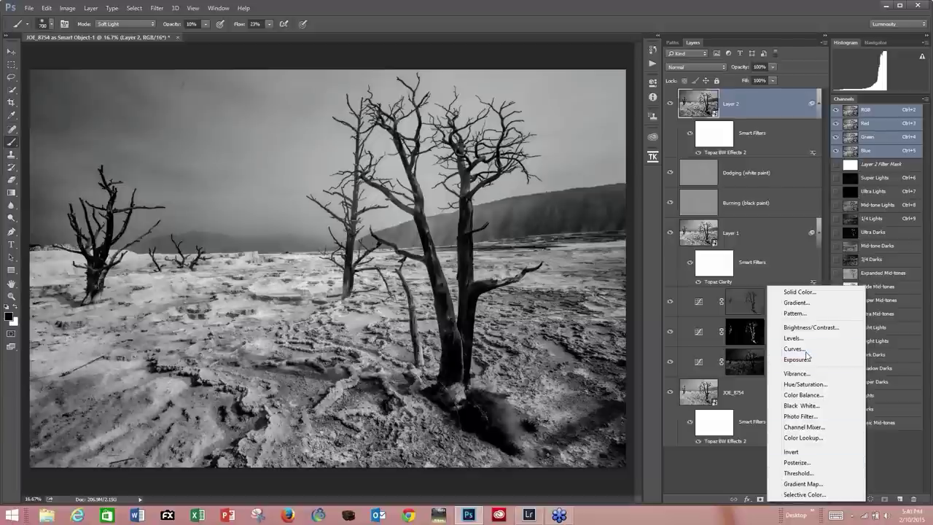
click(802, 350)
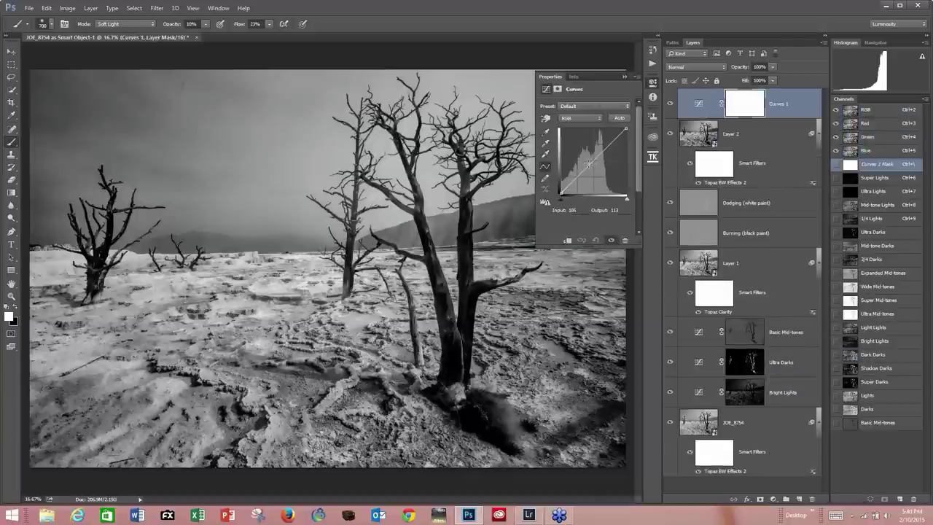
drag(589, 165, 588, 168)
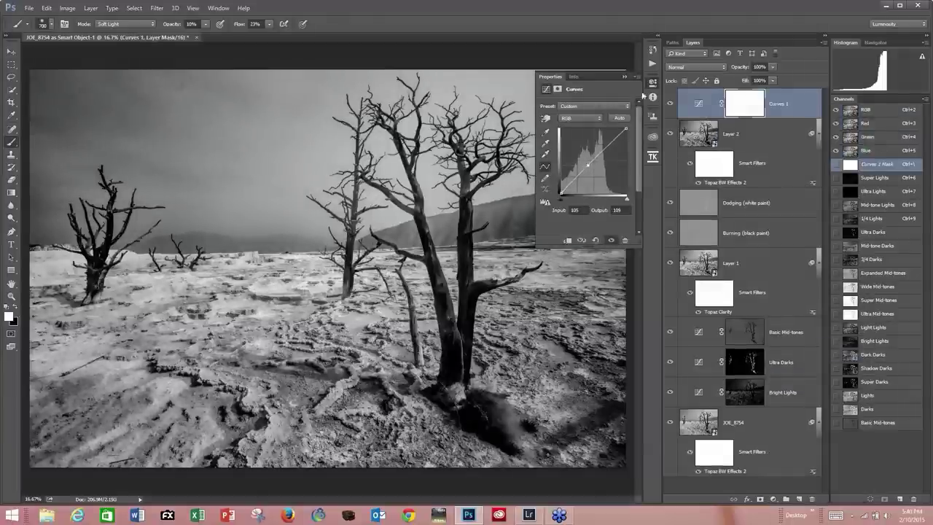
click(624, 77)
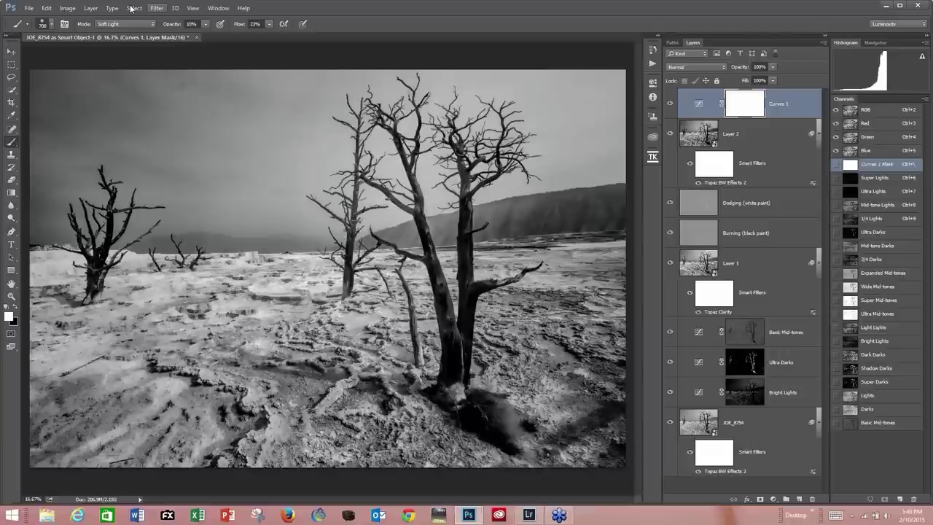
Close the dead-tree document without saving its changes
click(29, 9)
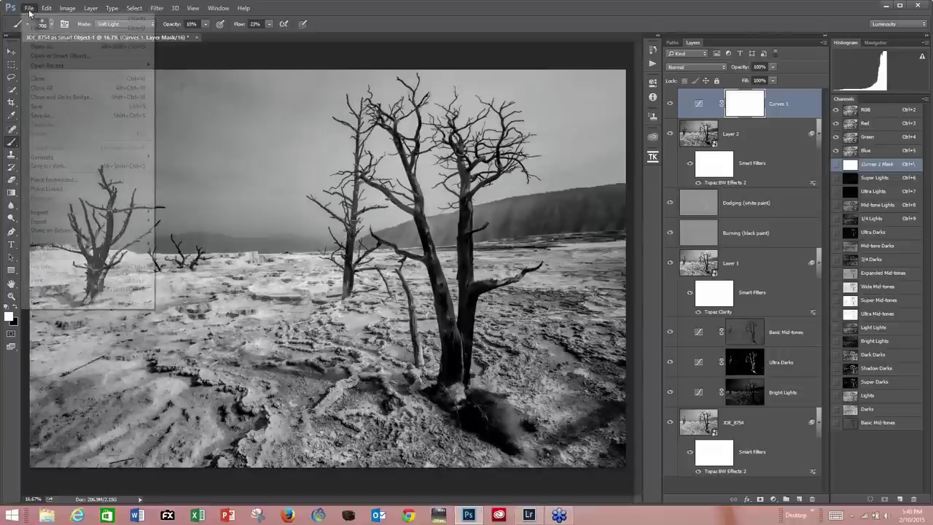
click(50, 87)
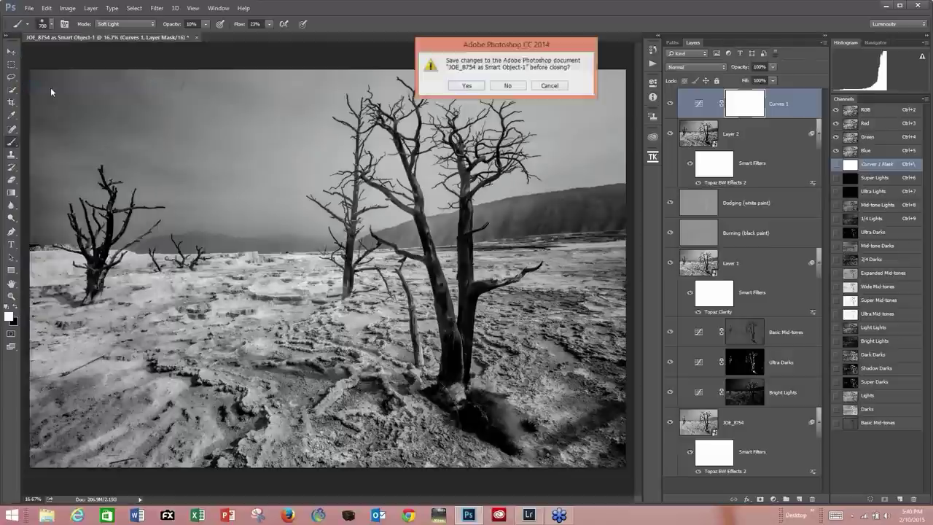
click(508, 86)
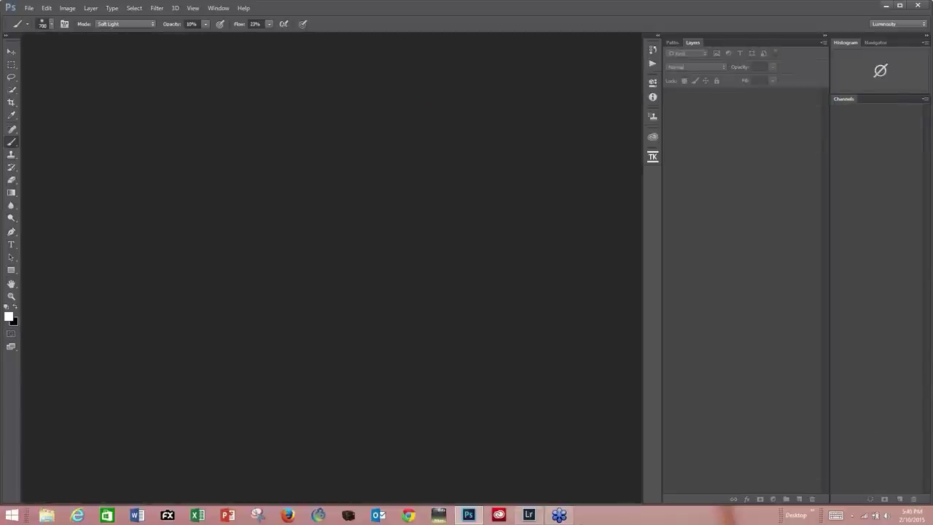
Switch to Lightroom and open JOE_3600.nef in Photoshop as a smart object
mouse_move(557, 516)
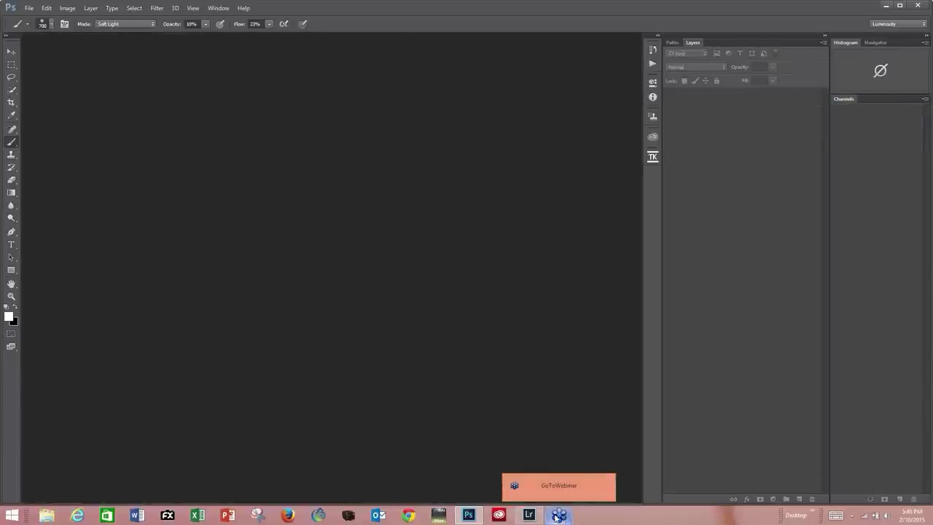
click(530, 515)
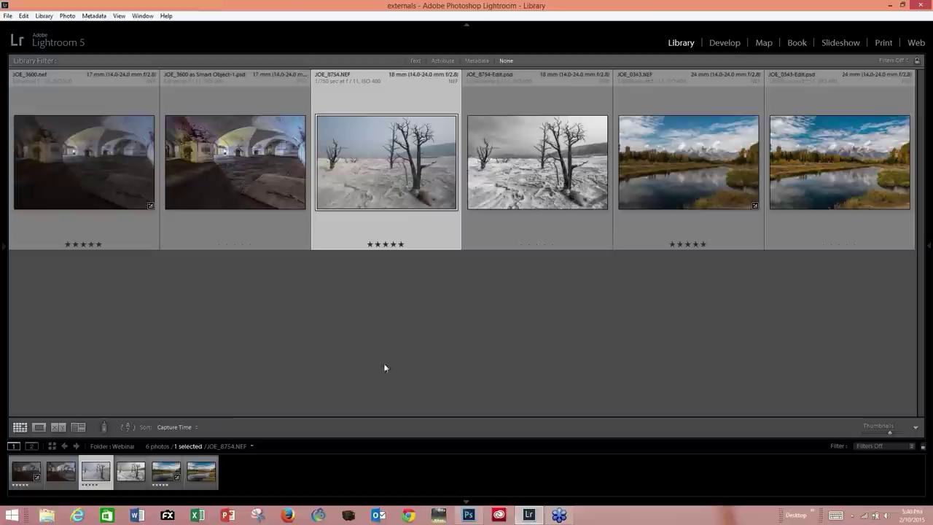
click(76, 165)
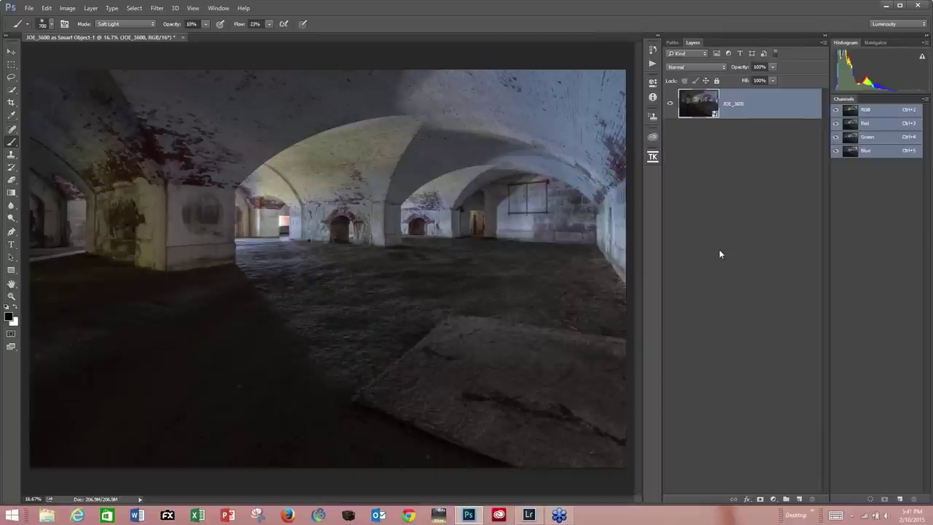
Open the Topaz Adjust 5 filter on the JOE_3600 layer and reset its settings
click(158, 8)
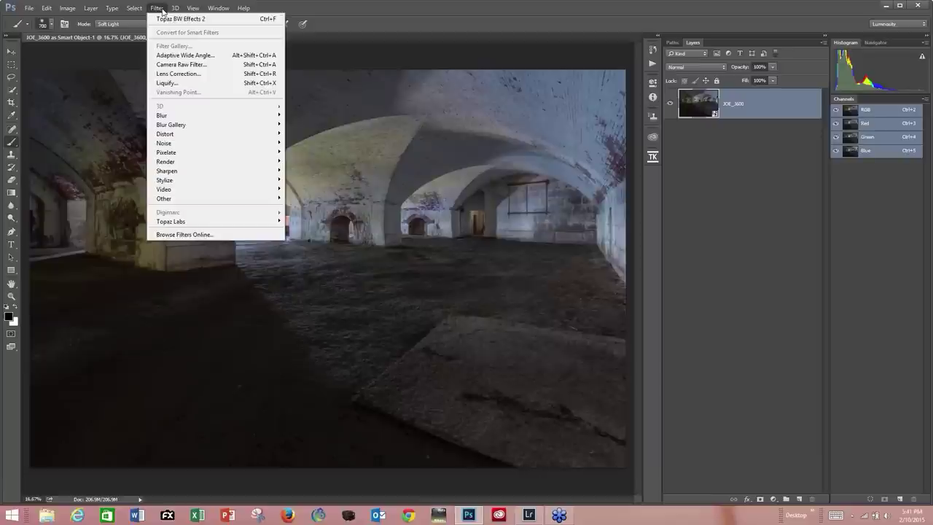
mouse_move(208, 221)
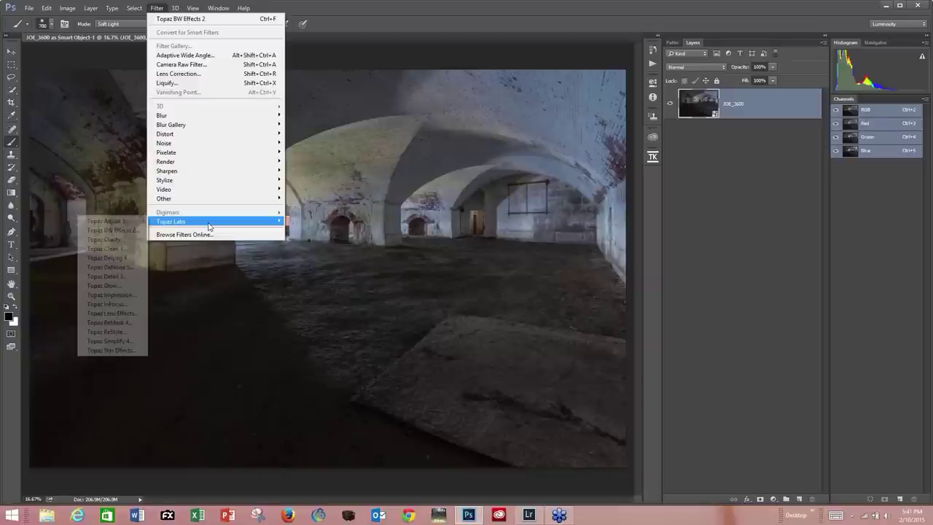
click(119, 222)
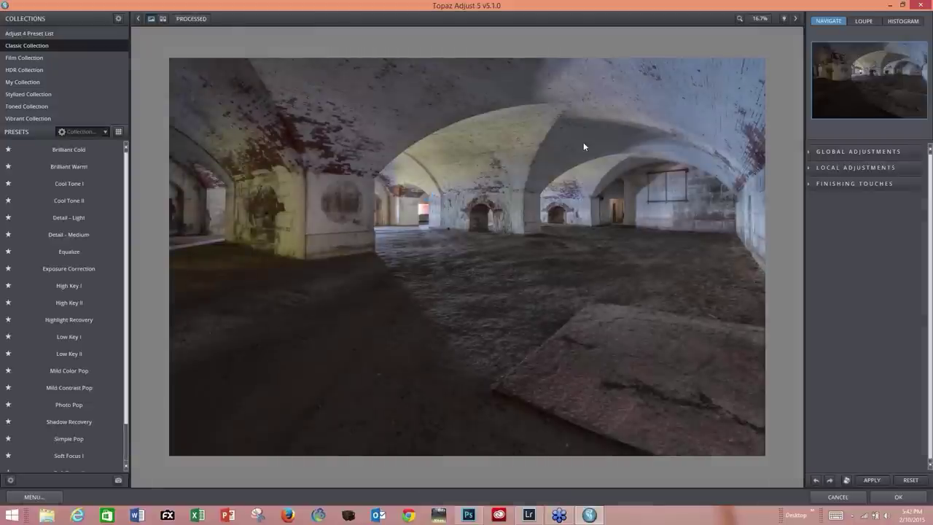
click(912, 481)
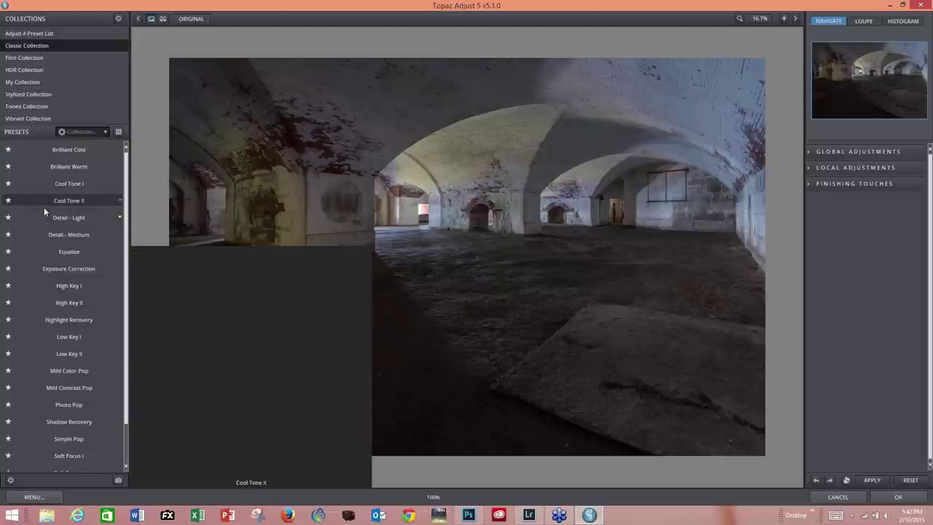
Try the Brilliant Cold, Cool Tone I and Detail - Medium presets, and reset the adjustments
click(68, 152)
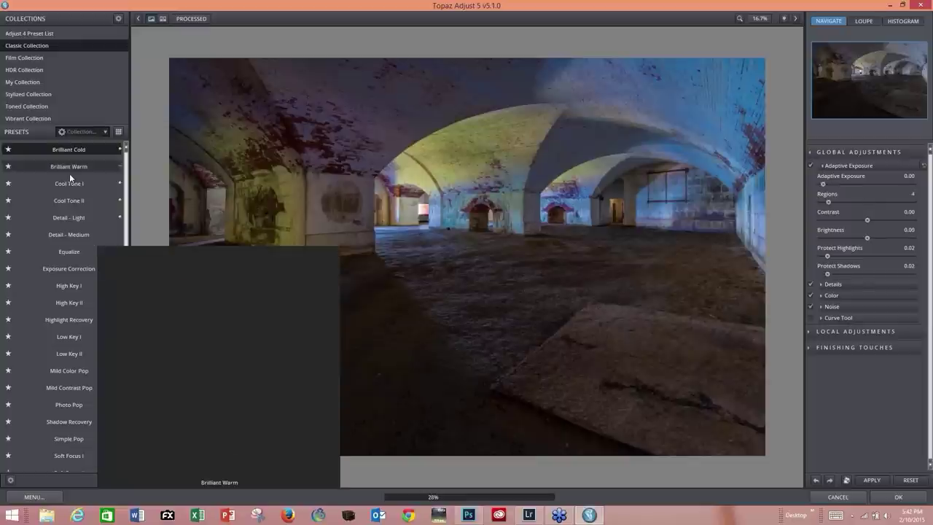
click(69, 184)
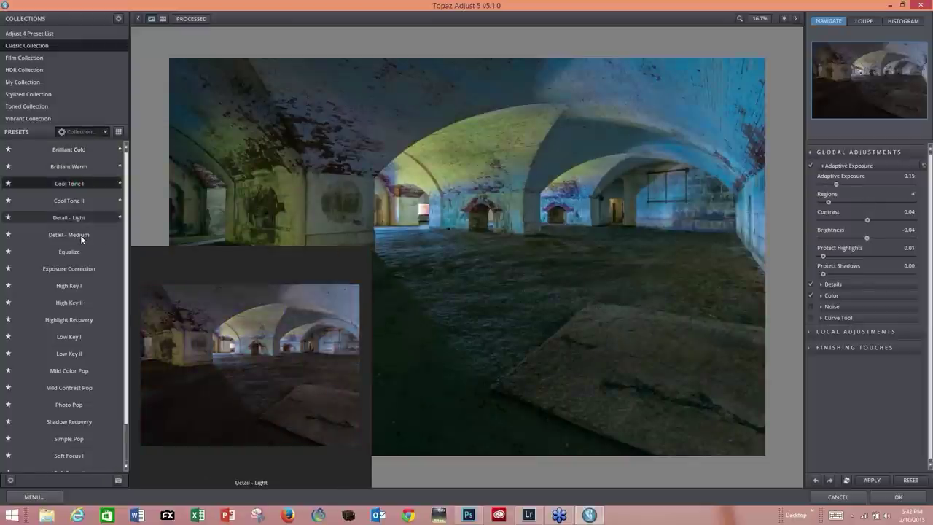
click(79, 234)
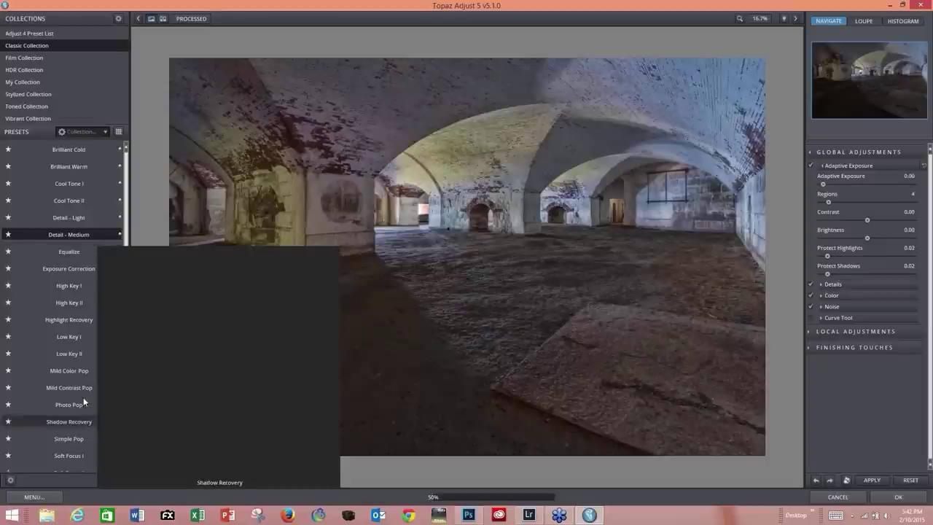
click(916, 481)
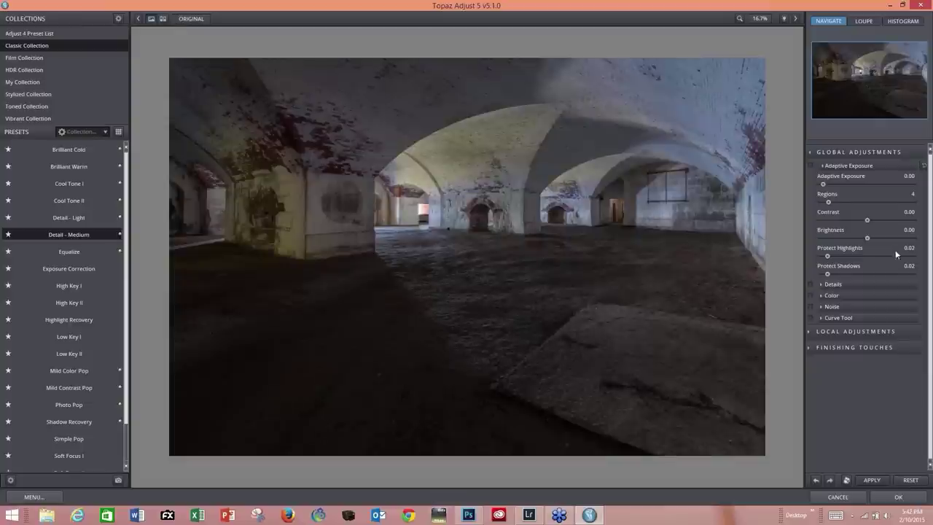
Set Adaptive Exposure to 0.31, Regions to 15 and Contrast to -0.50, and apply the Topaz Adjust filter
click(840, 202)
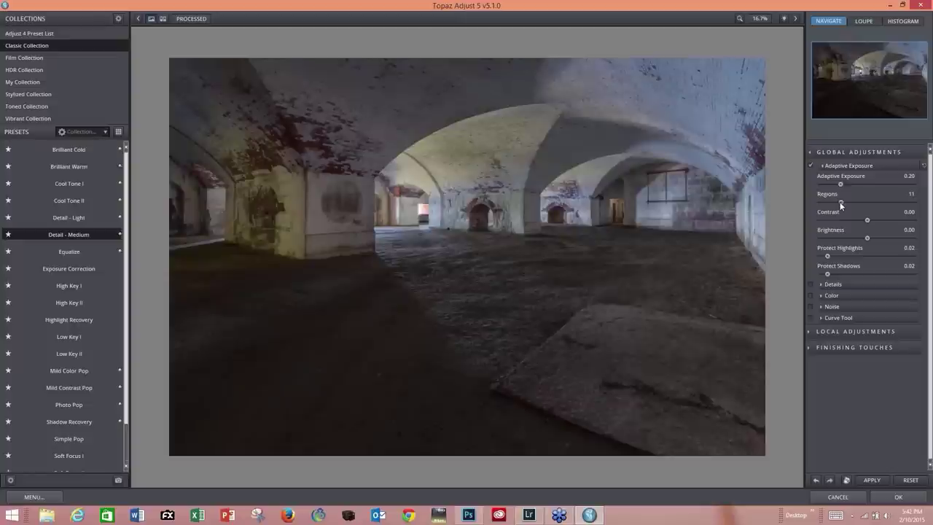
drag(840, 184, 838, 186)
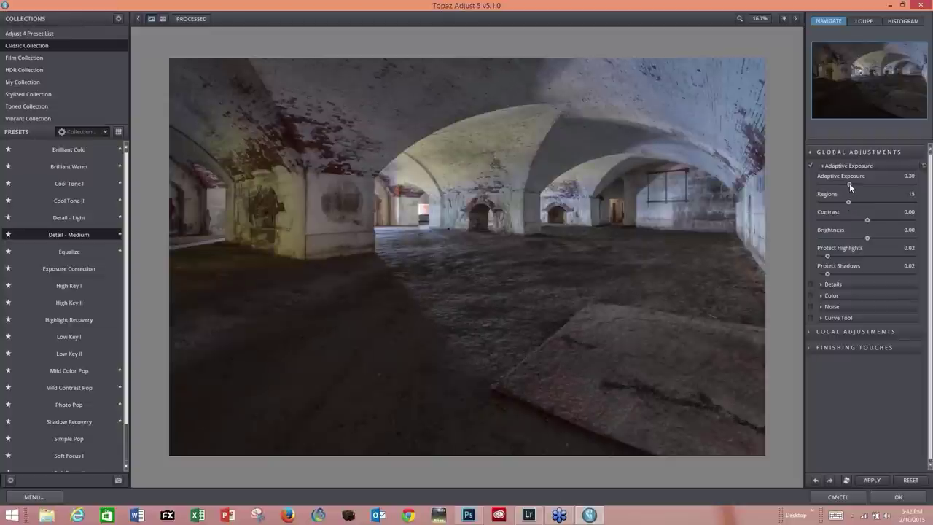
click(850, 183)
drag(868, 223, 860, 220)
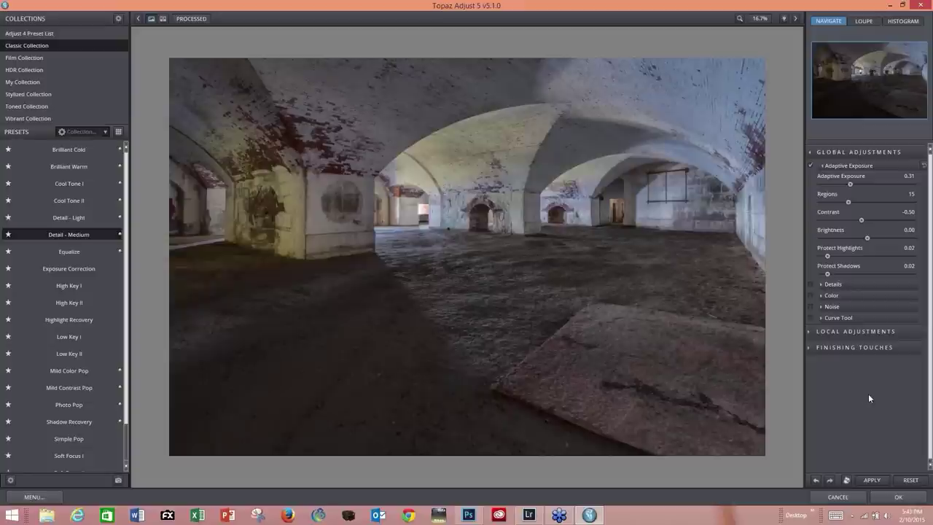
click(907, 499)
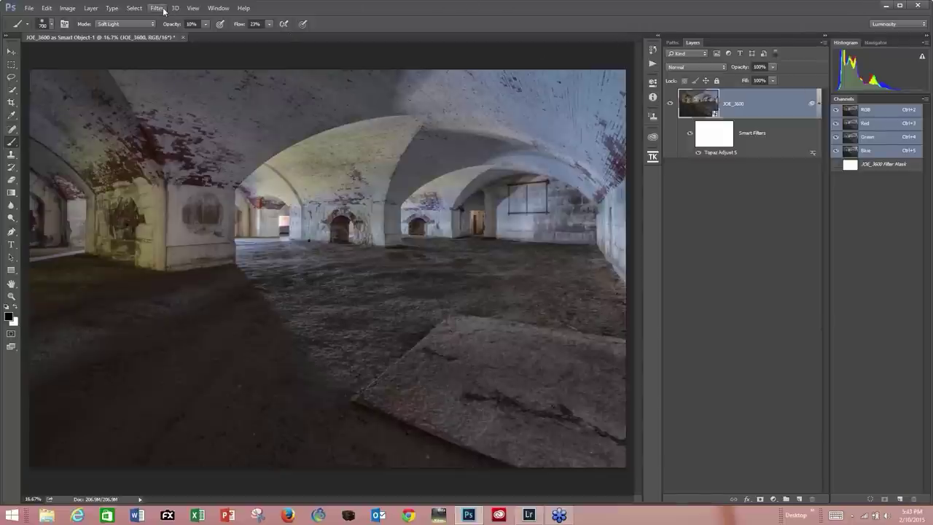
Generate all luminosity mask channels for the JOE_3600 photo with TKActions
click(654, 158)
click(582, 157)
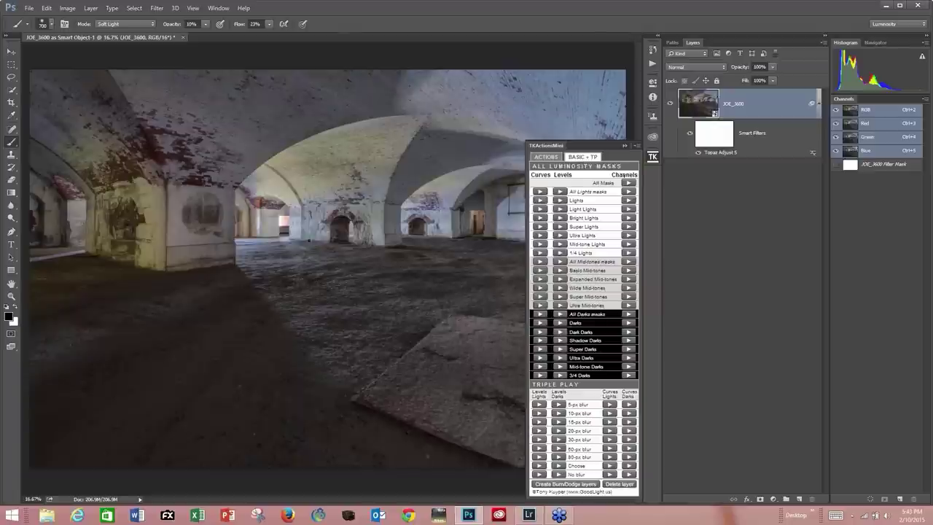
click(630, 183)
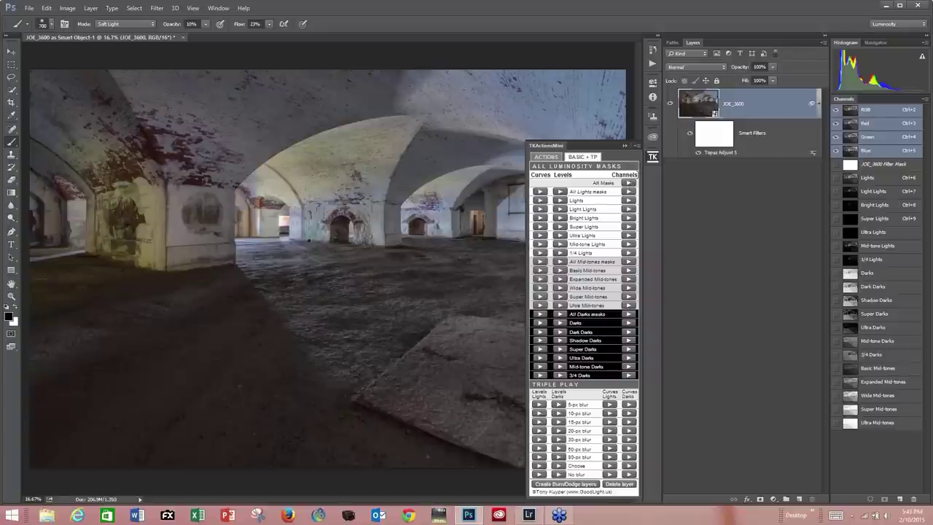
click(624, 146)
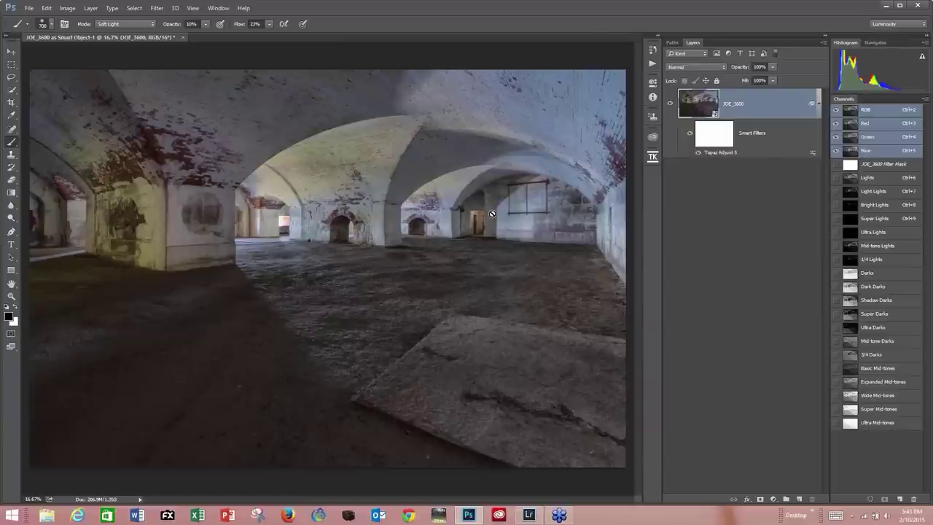
Compare the Light Lights and Bright Lights channels, and add a curves layer masked to Bright Lights with TKActions
click(866, 194)
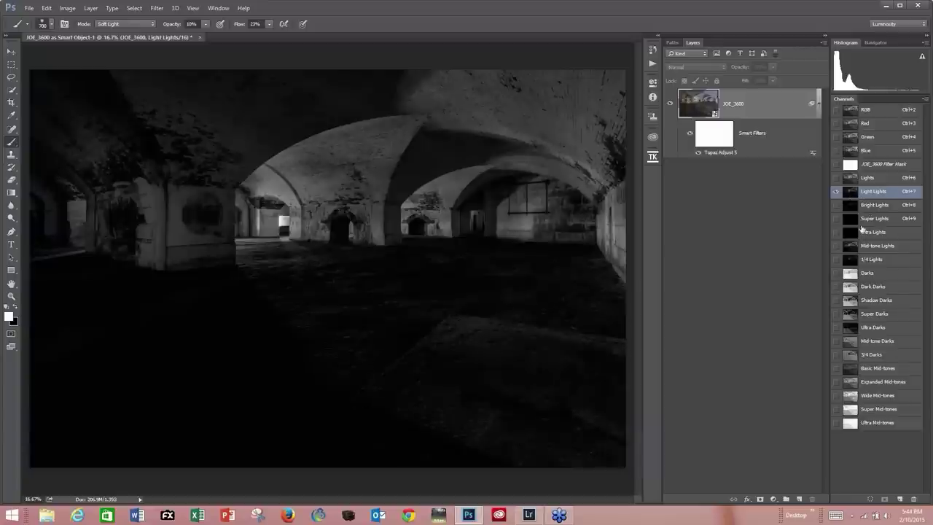
click(850, 209)
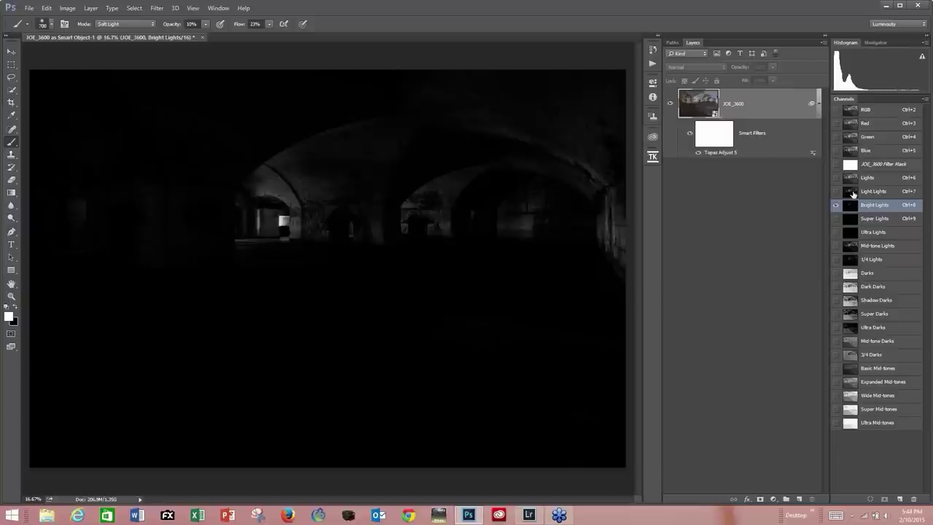
click(854, 193)
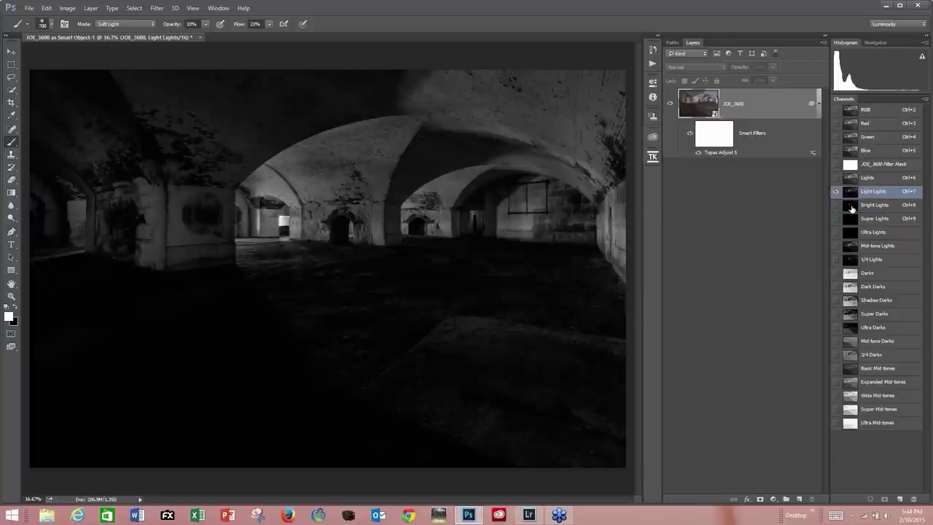
click(854, 206)
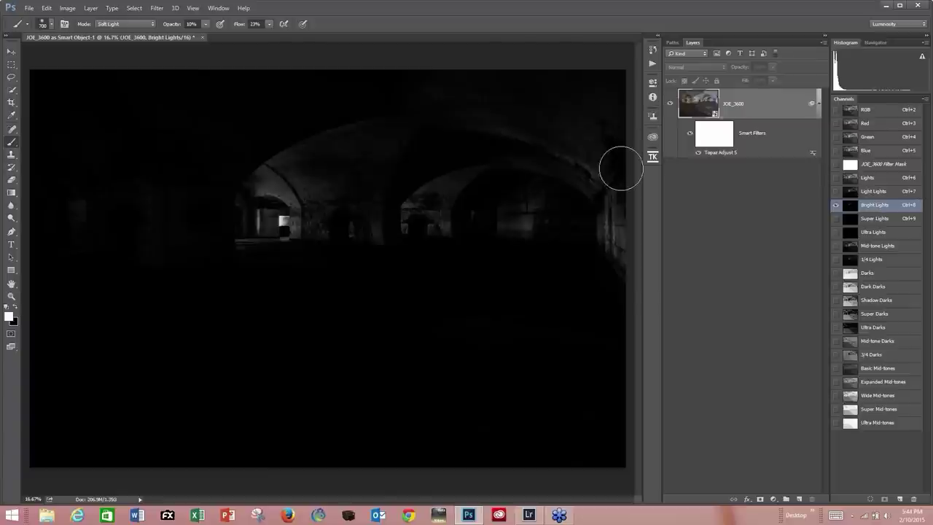
click(654, 157)
click(584, 156)
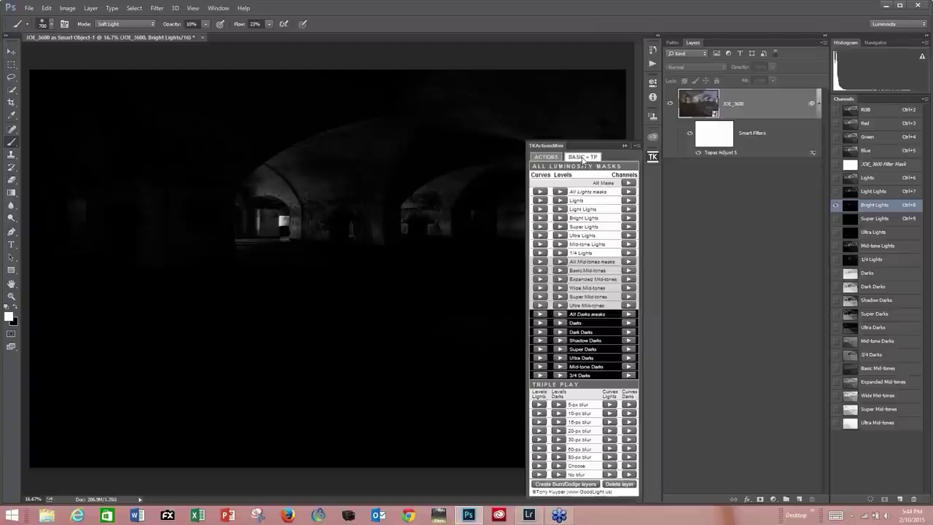
click(540, 219)
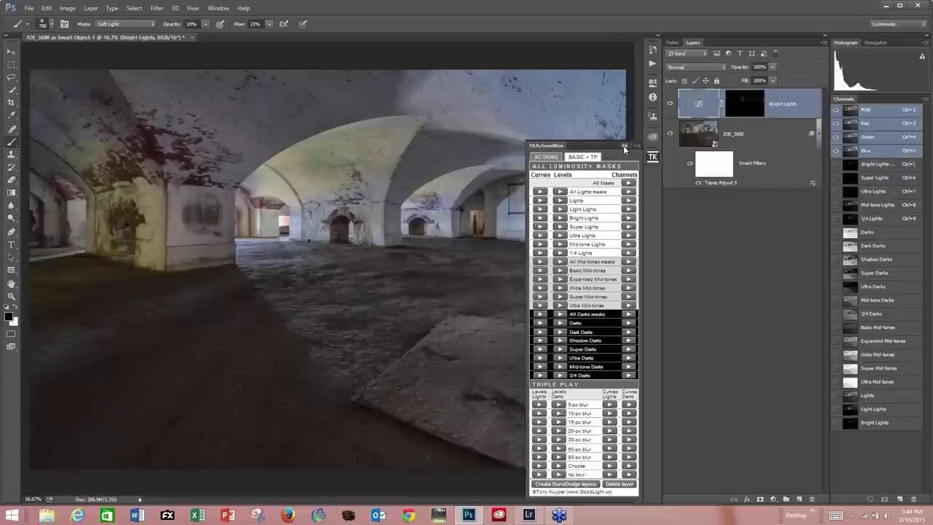
click(624, 146)
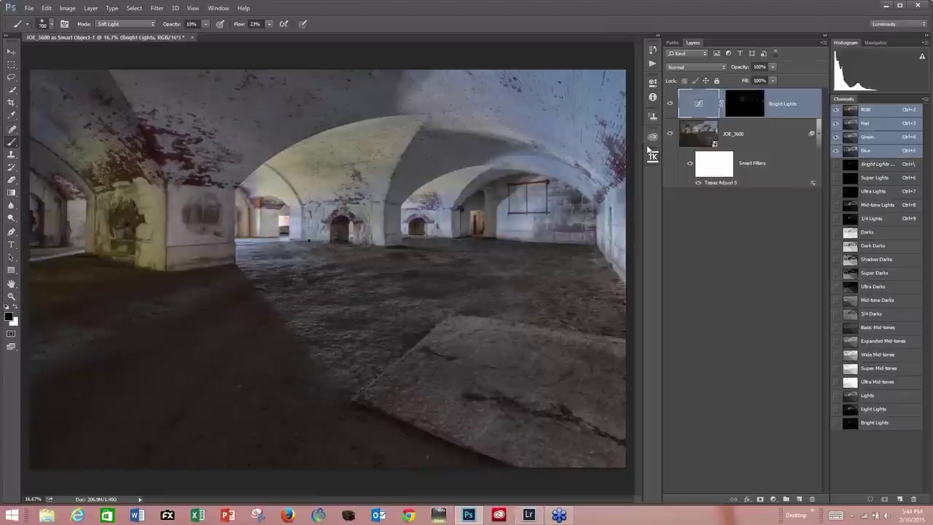
Darken the Bright Lights curves layer by pulling the middle of its curve down to Input 121, Output 49
double_click(694, 108)
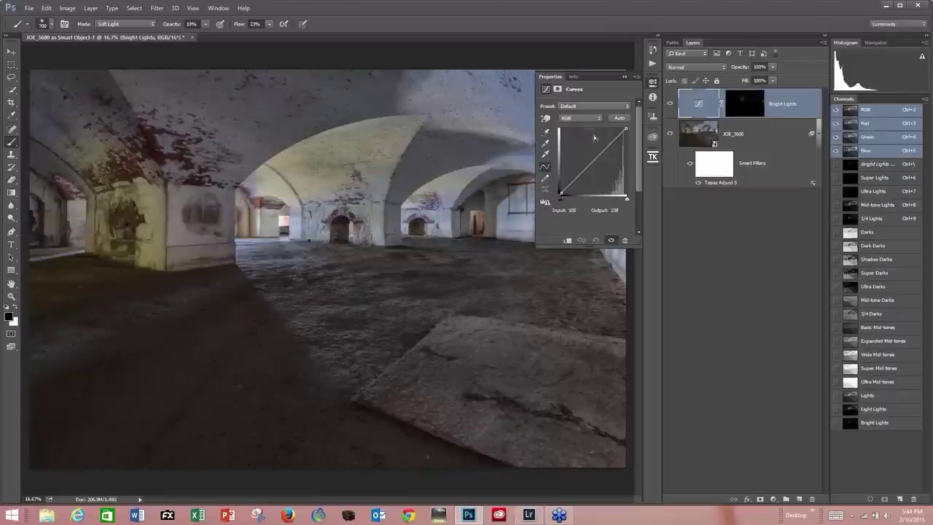
drag(587, 169, 594, 178)
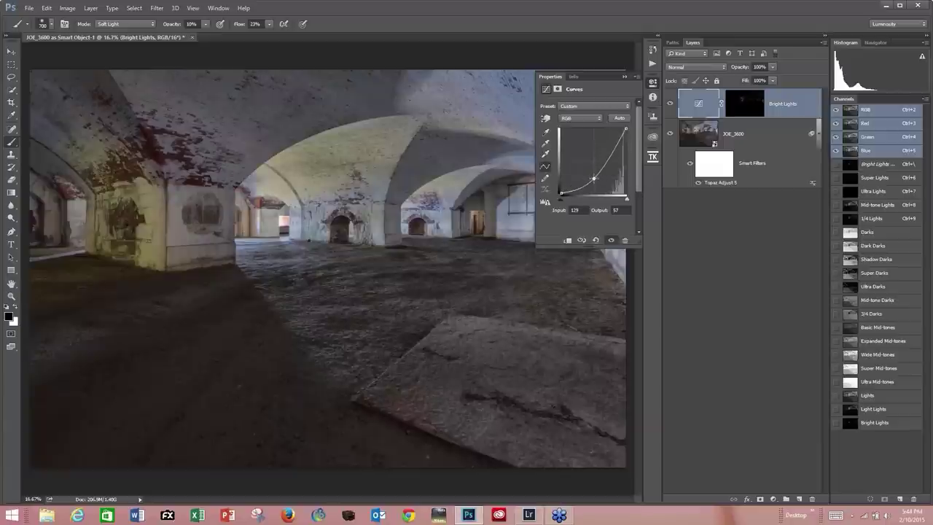
key(ctrl+z)
mouse_move(592, 168)
mouse_down()
mouse_move(580, 147)
mouse_move(592, 181)
mouse_up()
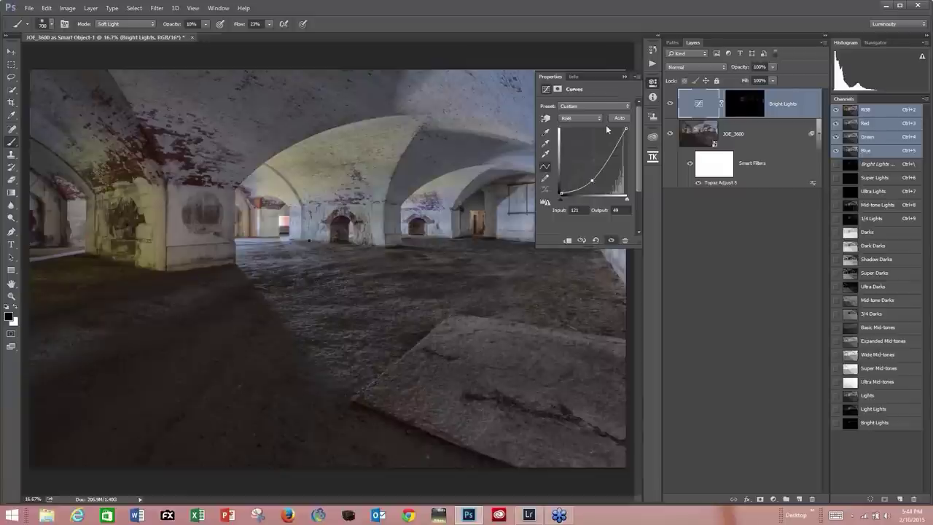
click(624, 77)
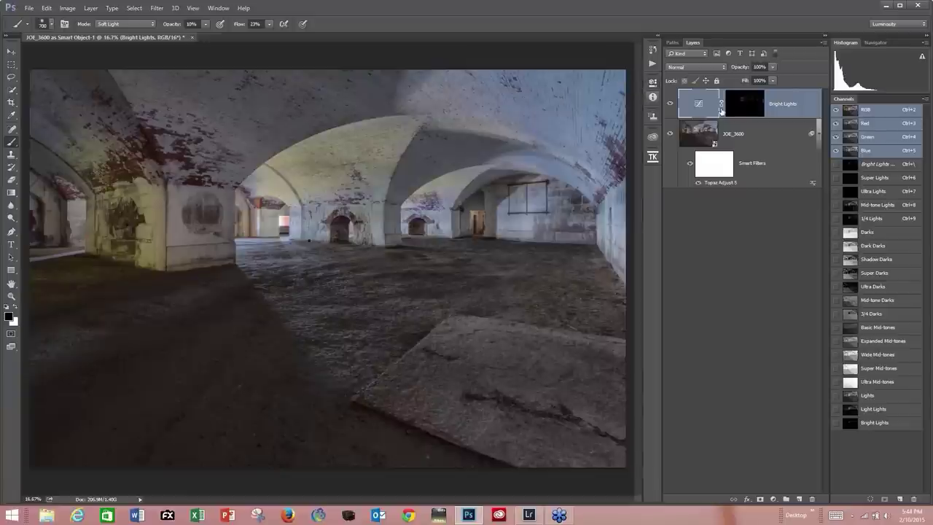
Disable and re-enable the Bright Lights layer mask to compare the curve's effect with and without the mask
click(751, 108)
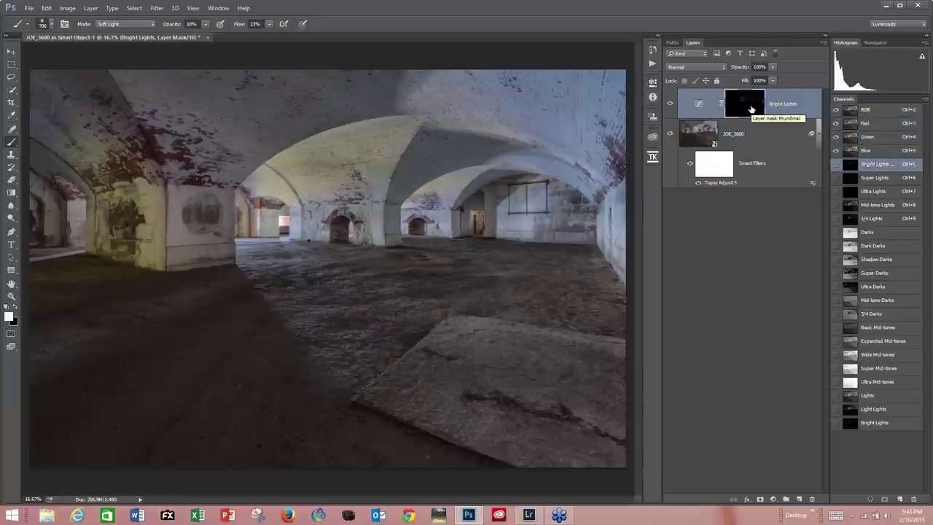
shift+click(752, 108)
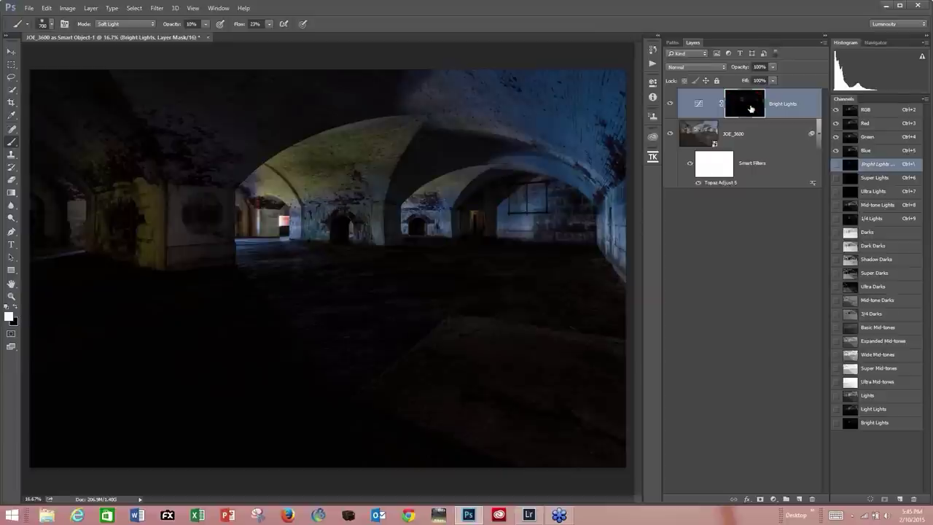
shift+click(751, 108)
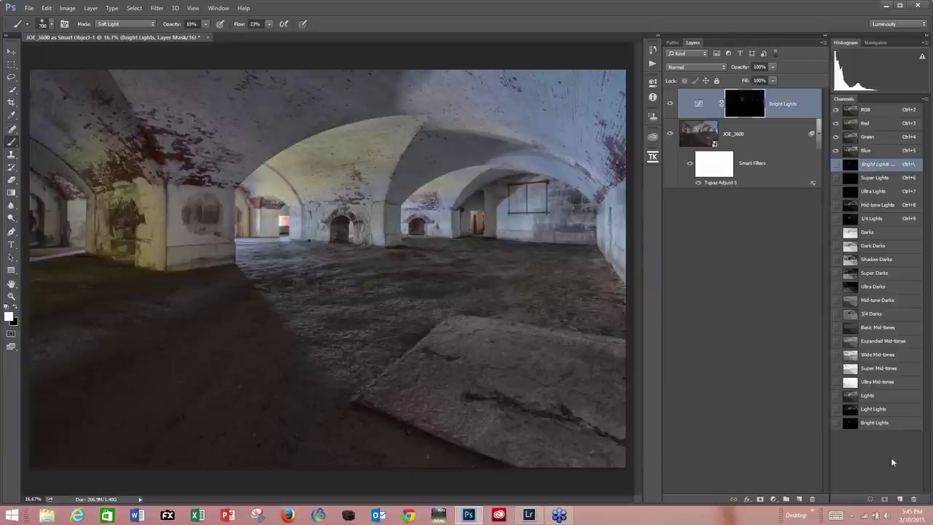
Preview the Darks channels from Darks to Ultra Darks, and add a curves layer masked to Ultra Darks with TKActions
click(869, 235)
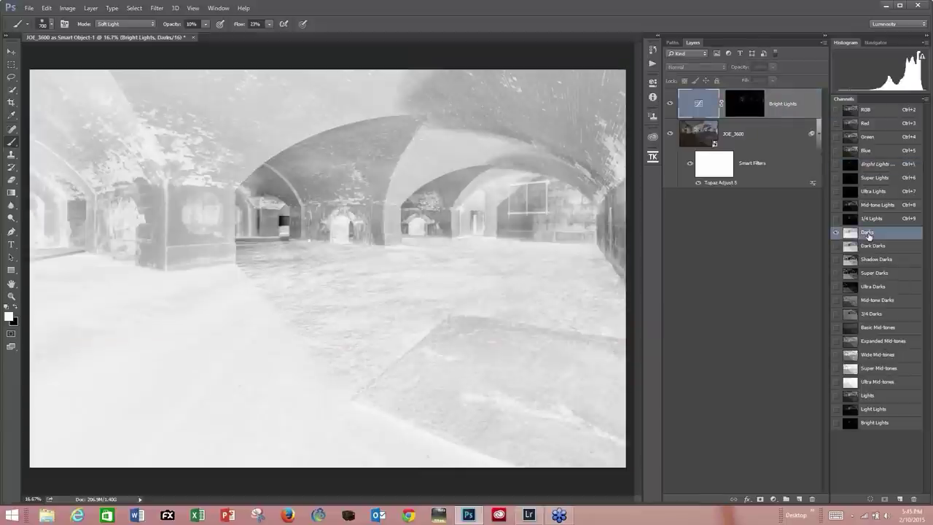
click(872, 246)
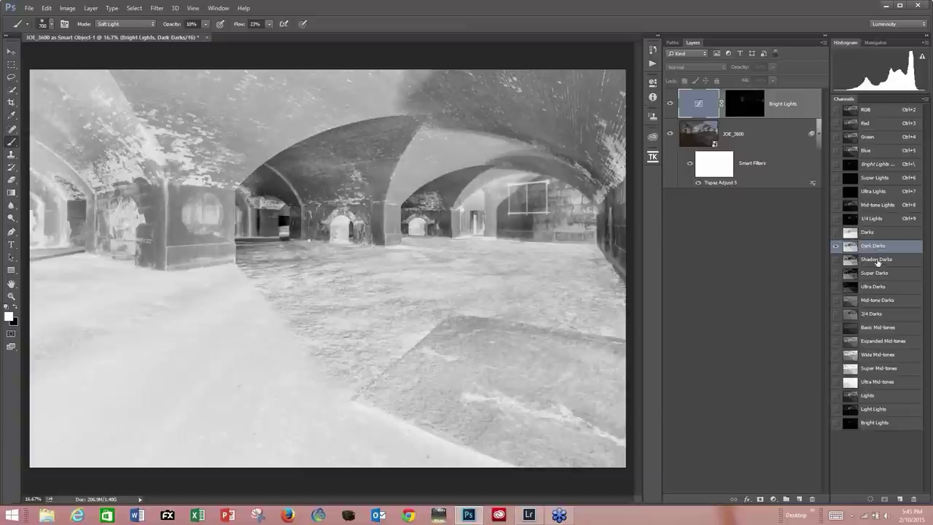
click(878, 261)
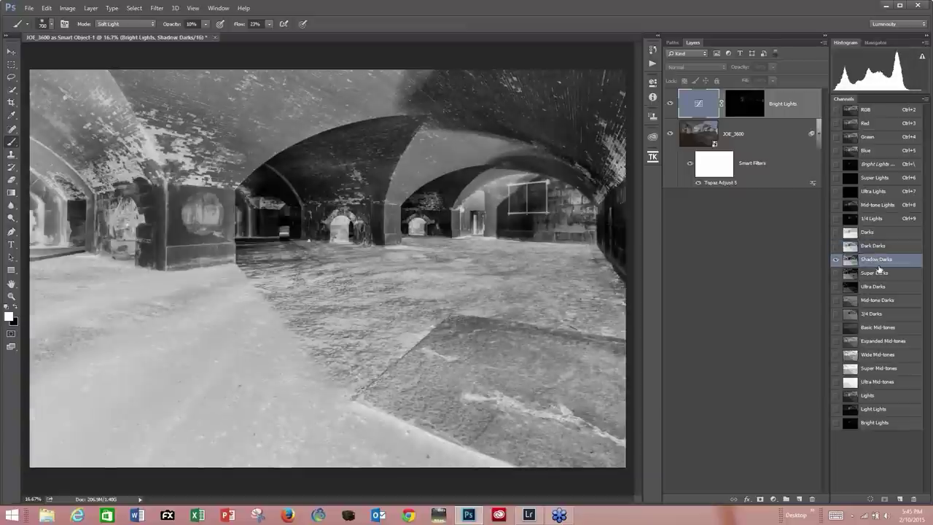
click(882, 274)
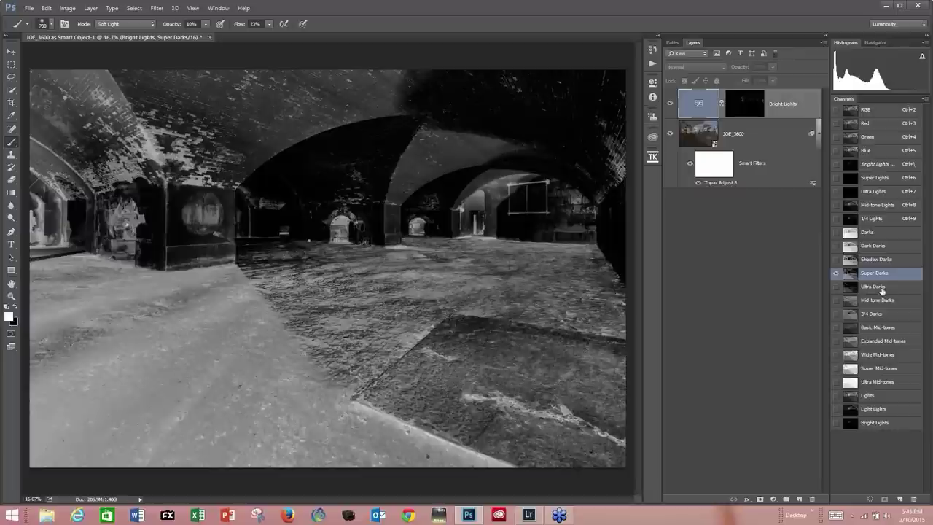
click(882, 288)
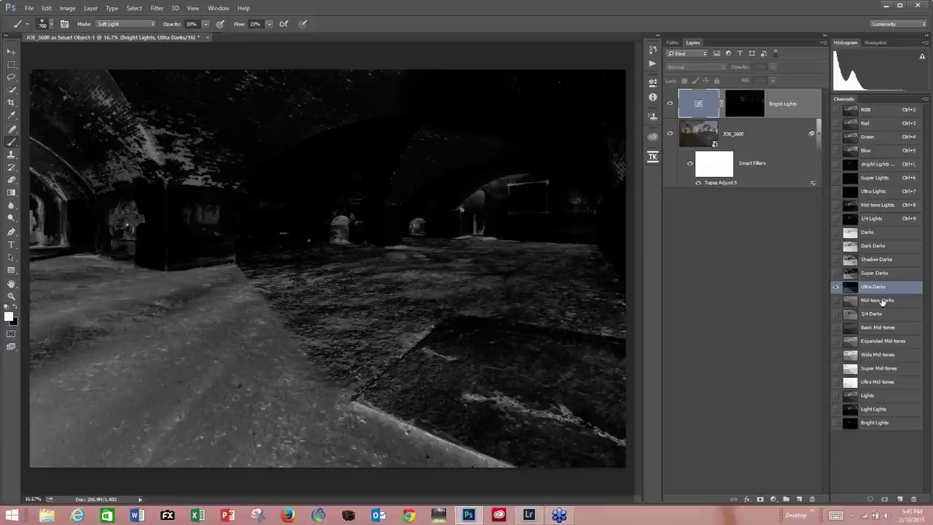
click(652, 158)
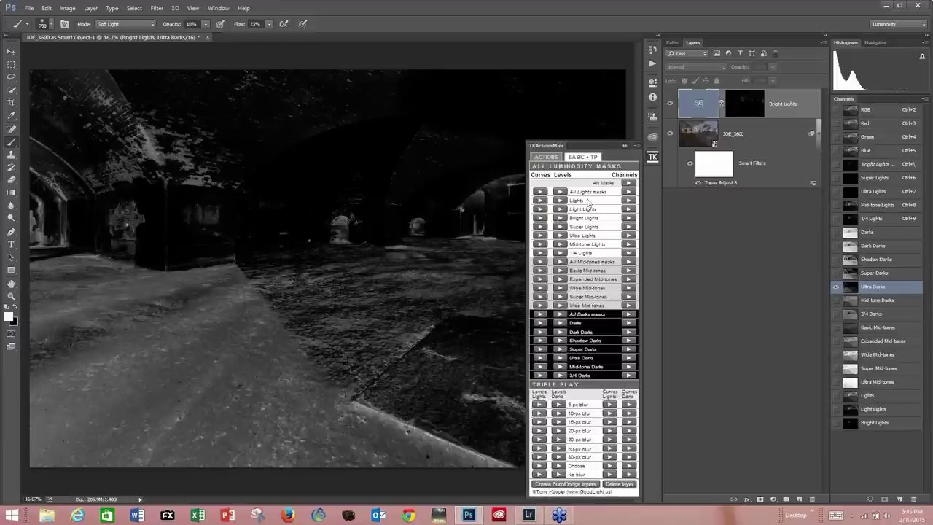
click(540, 357)
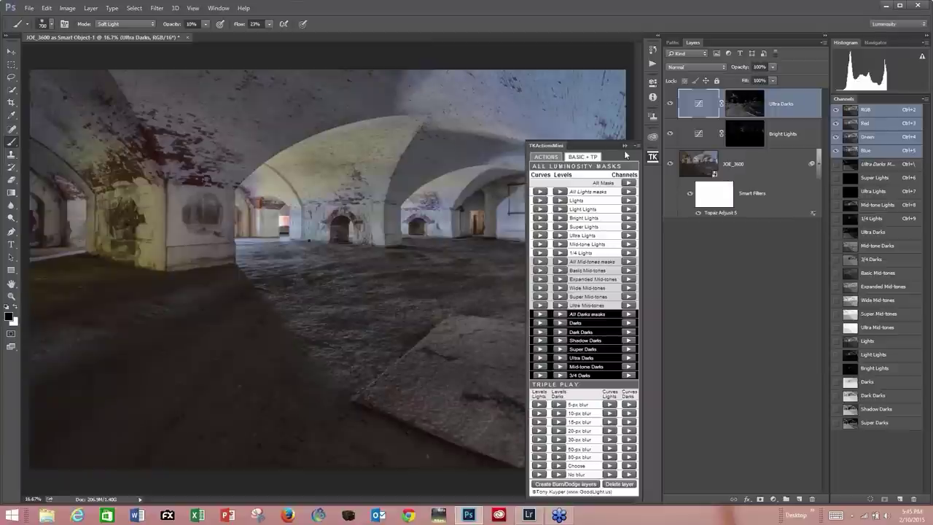
Brighten the Ultra Darks curves layer by moving the curve's white point to Input 167, Output 242
click(706, 110)
double_click(706, 108)
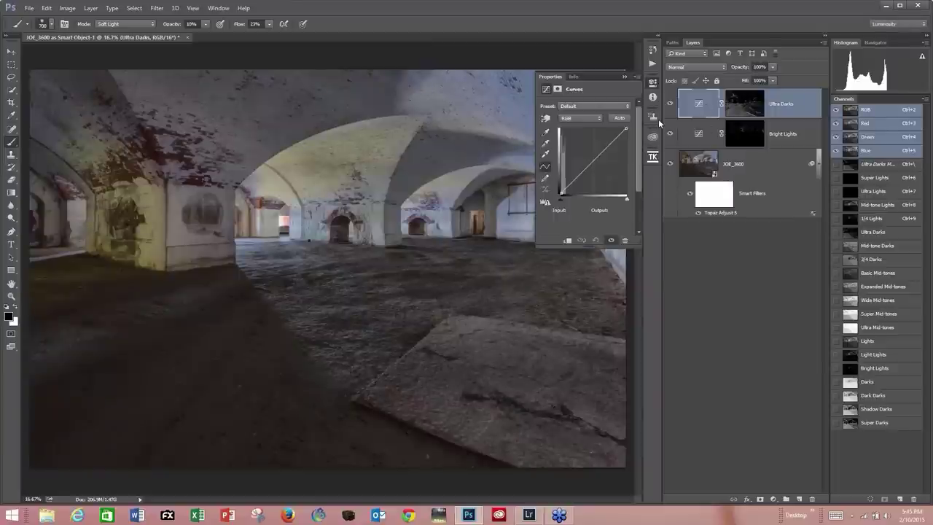
drag(625, 130, 603, 132)
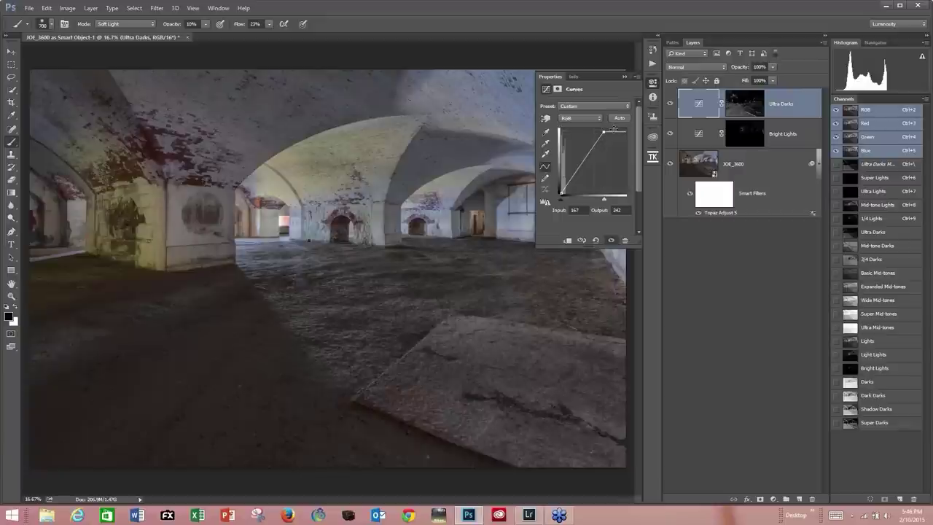
click(624, 77)
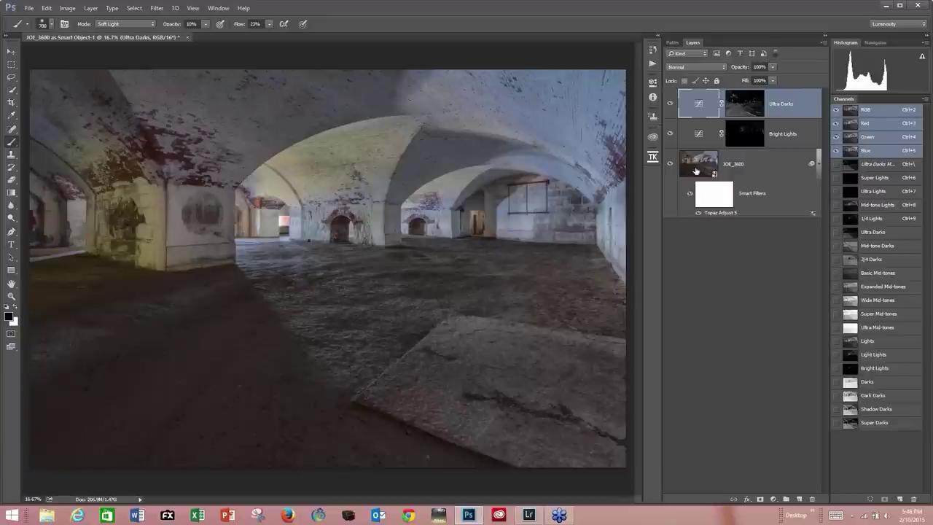
Preview the Expanded and Basic Mid-tones channels, and add a curves layer masked to Basic Mid-tones with TKActions
click(864, 288)
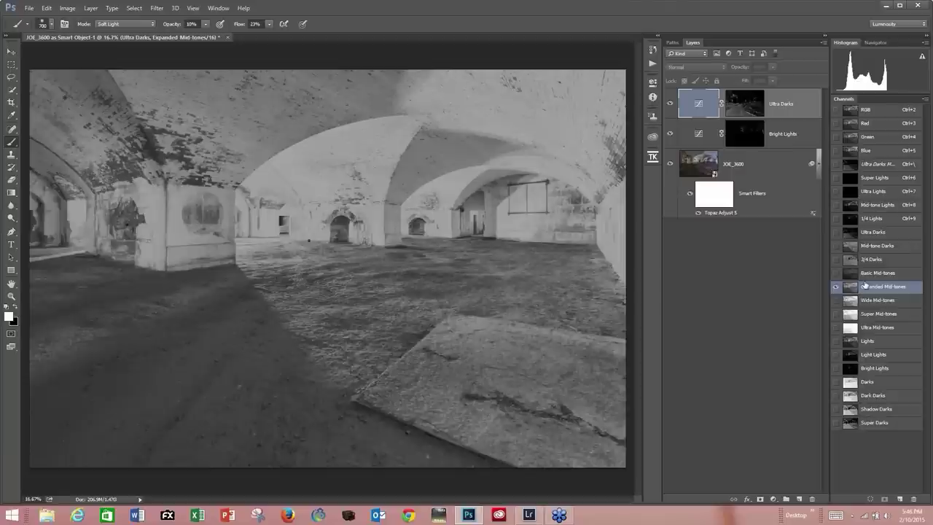
click(865, 274)
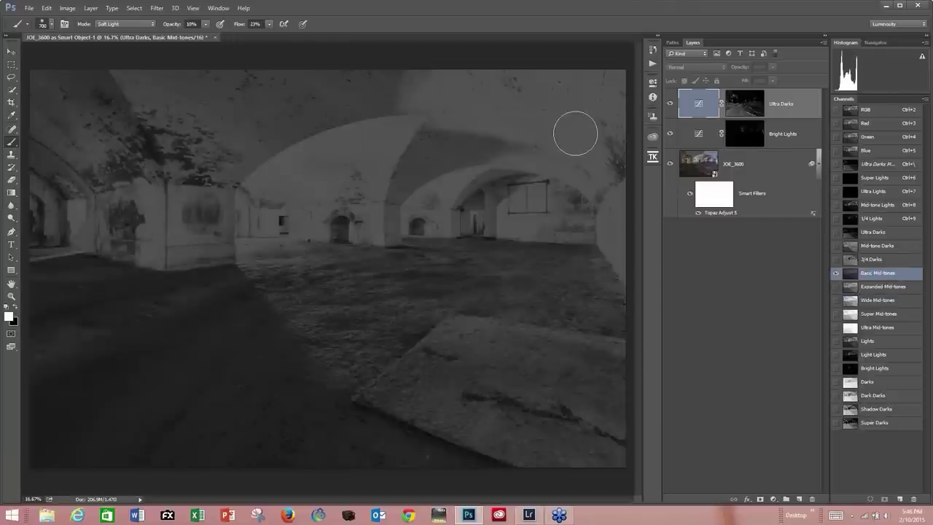
click(653, 158)
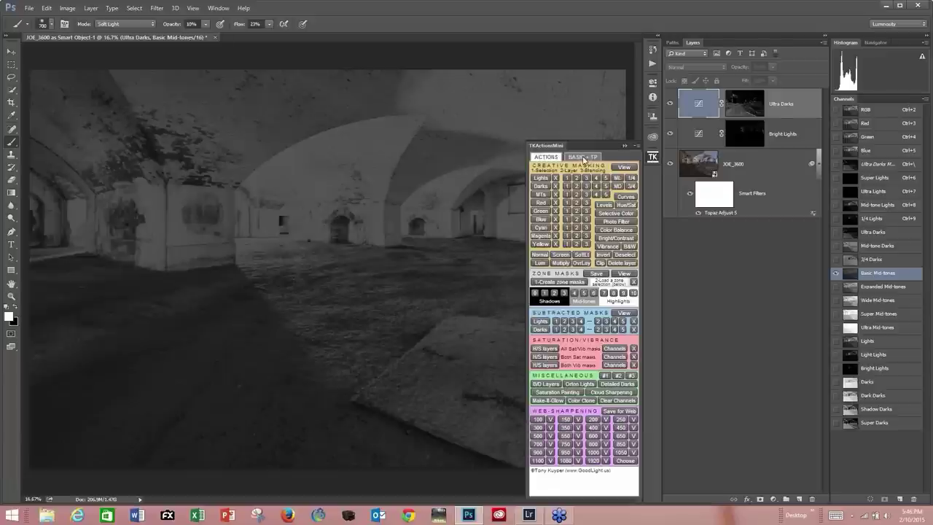
click(583, 158)
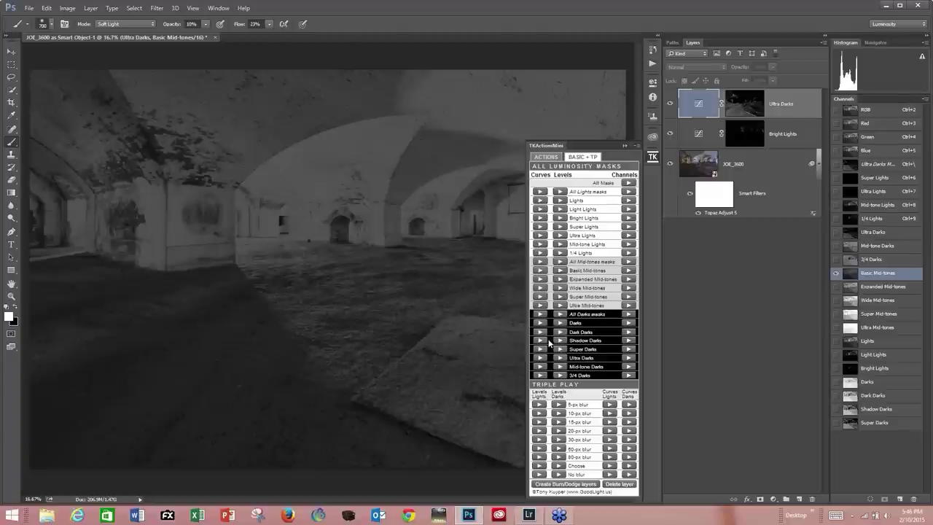
click(540, 272)
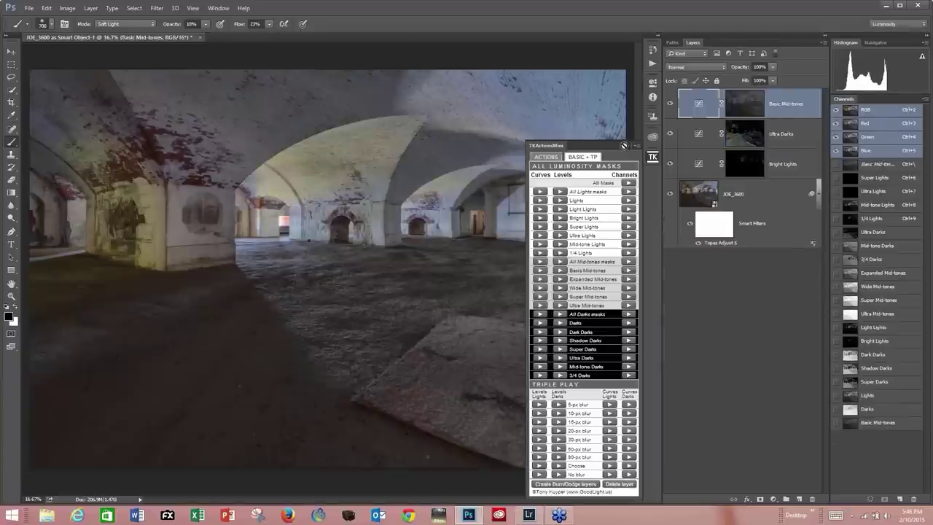
click(625, 147)
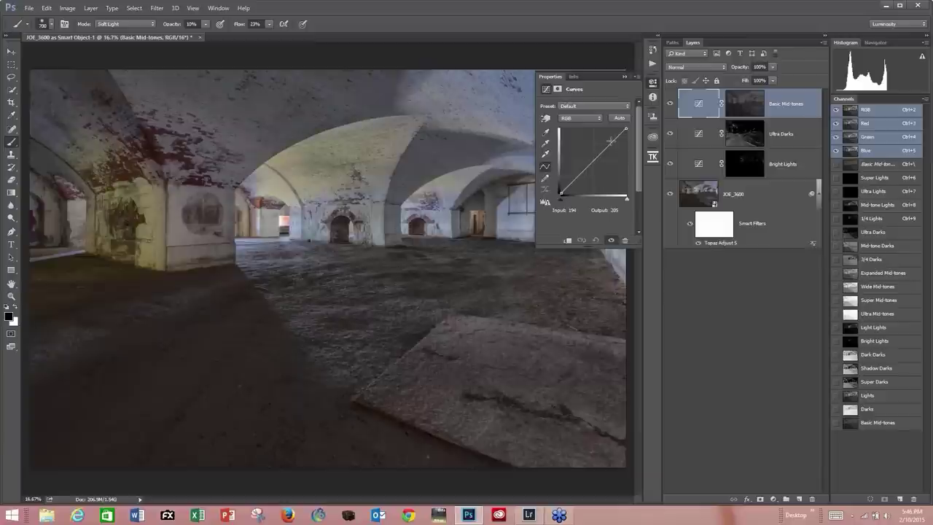
Shape a gentle S-curve on the Basic Mid-tones layer, raising the highlights and lowering the shadows to Input 54, Output 40
drag(613, 143, 612, 138)
drag(576, 179, 576, 183)
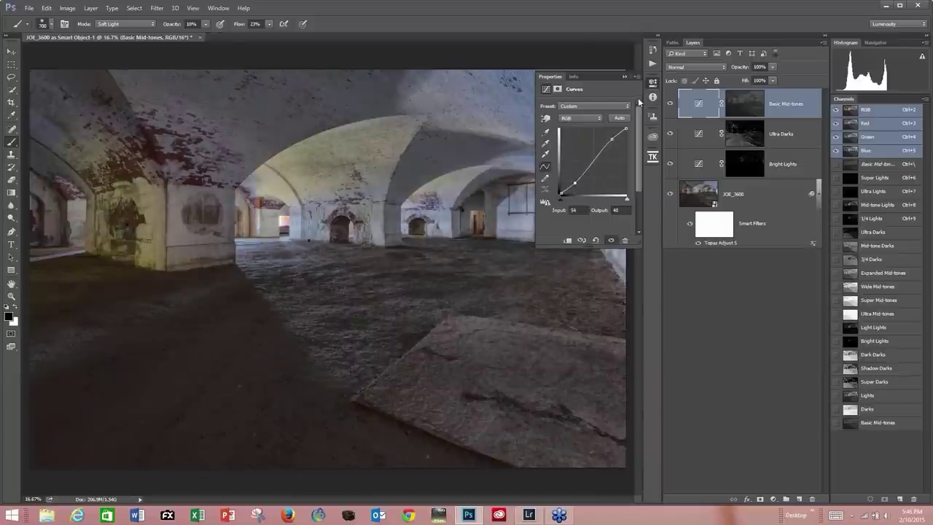
click(624, 76)
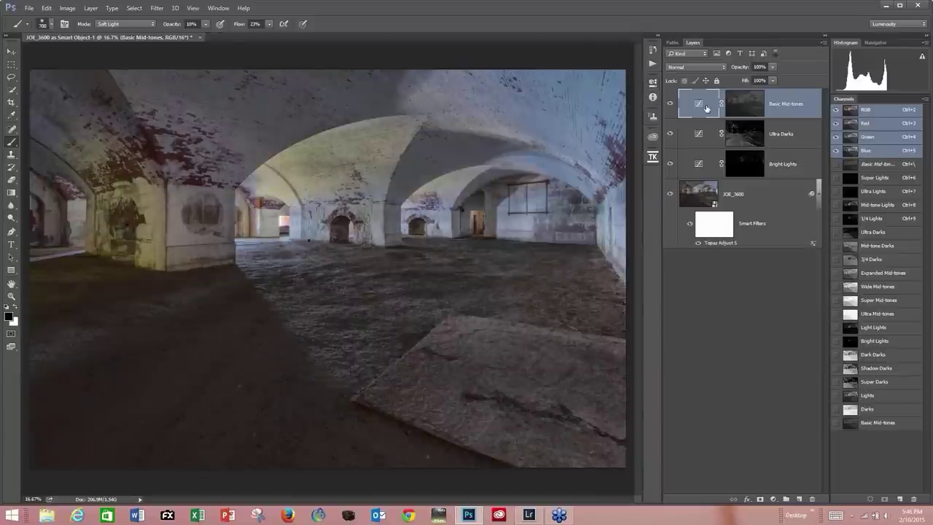
Generate the Triple Play curves layer group for the lights with a 10-px blur using TKActions
click(654, 160)
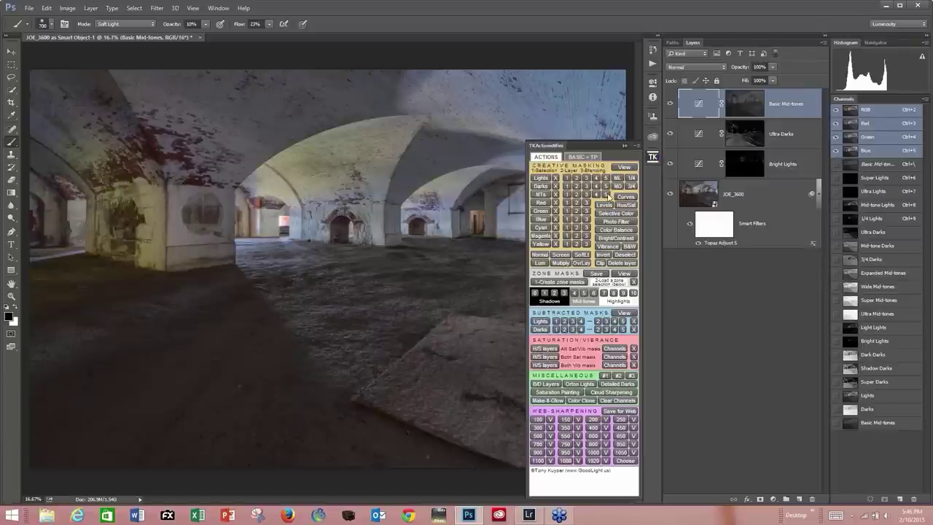
click(595, 158)
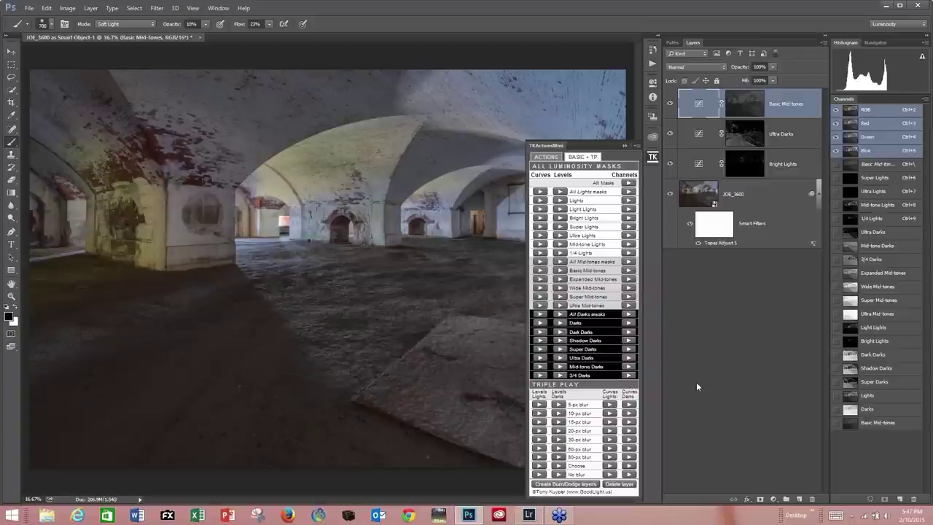
click(610, 414)
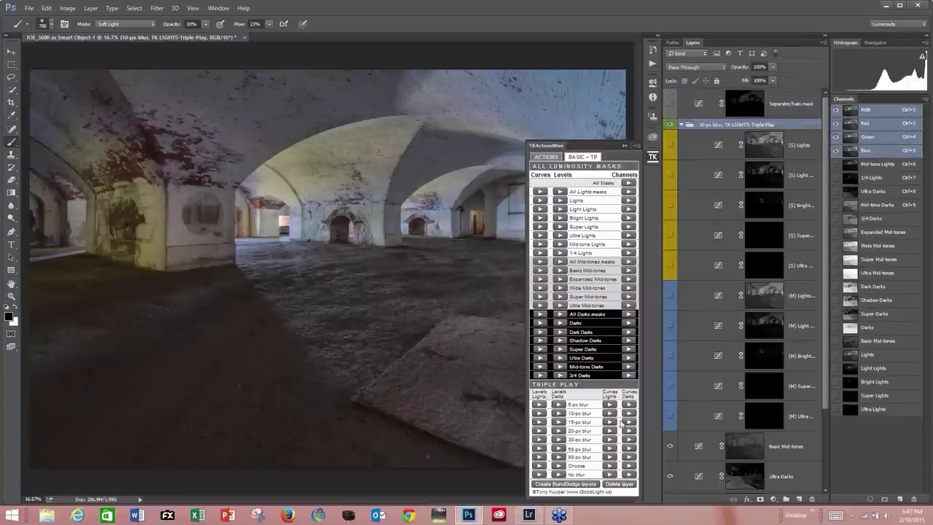
Generate the Triple Play curves layer group for the darks with a 20-px blur using TKActions
click(630, 431)
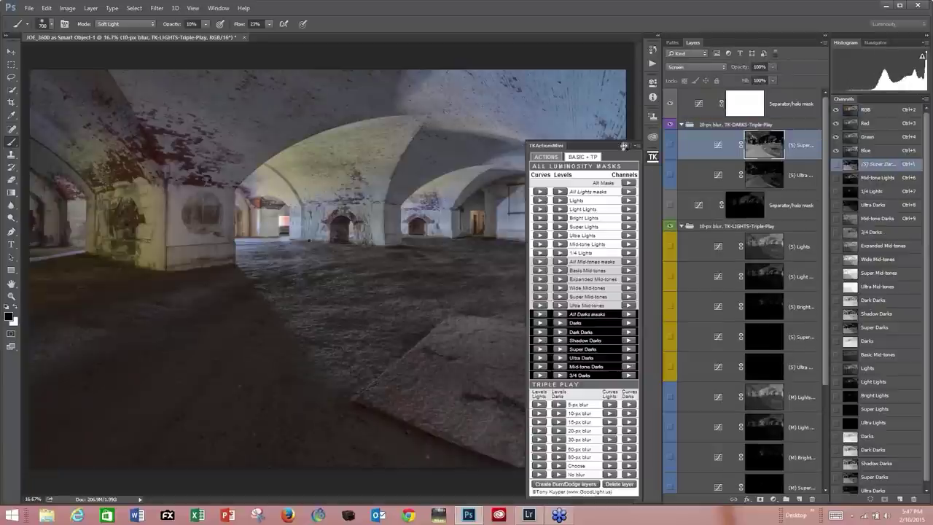
click(625, 145)
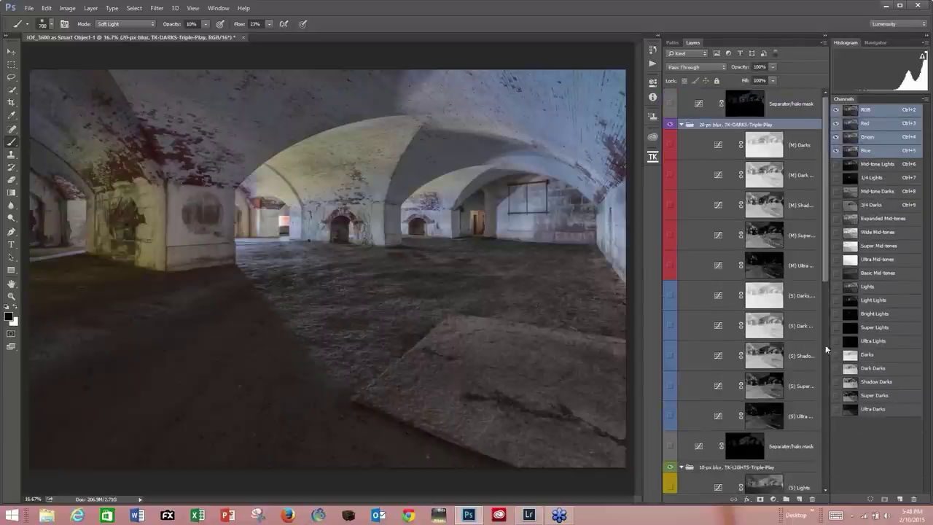
Show the lights group's multiply Light, Bright and Super Lights layers and its screen Bright, Super and Ultra Lights layers
drag(826, 282, 839, 447)
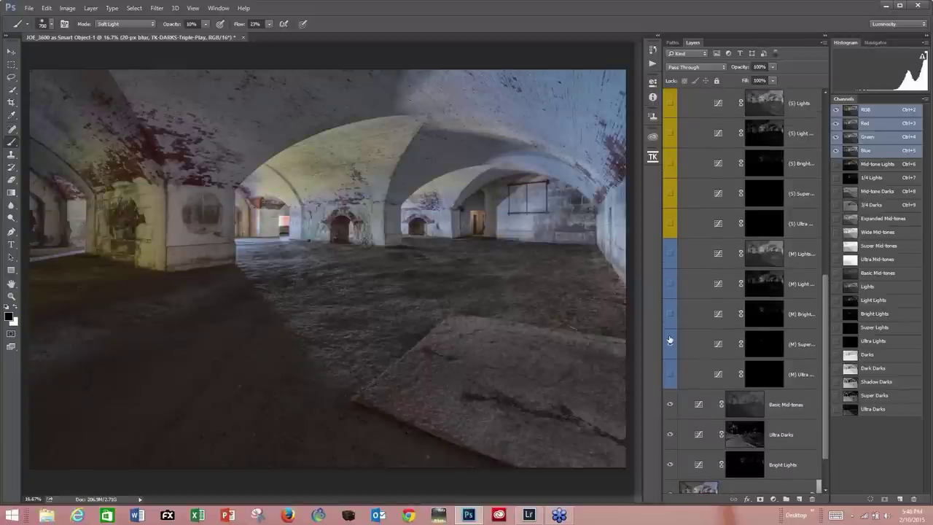
drag(670, 340, 670, 285)
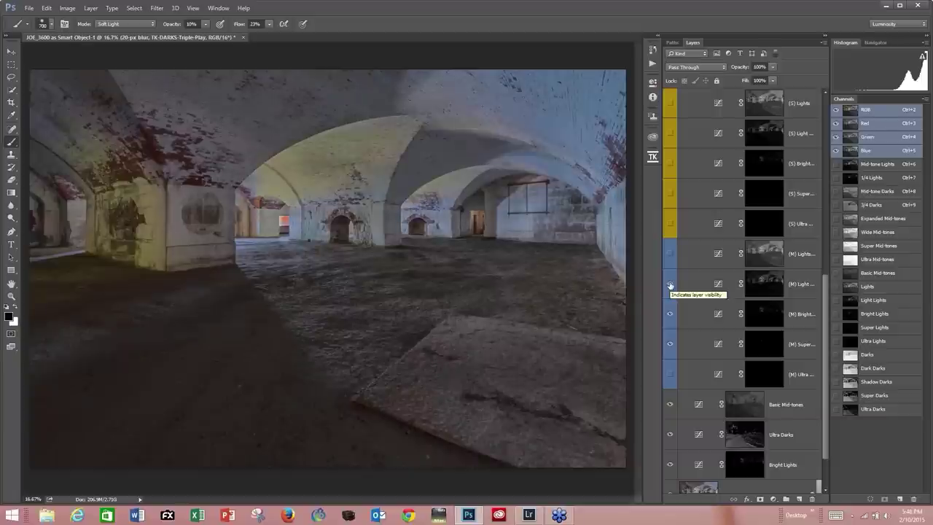
click(670, 194)
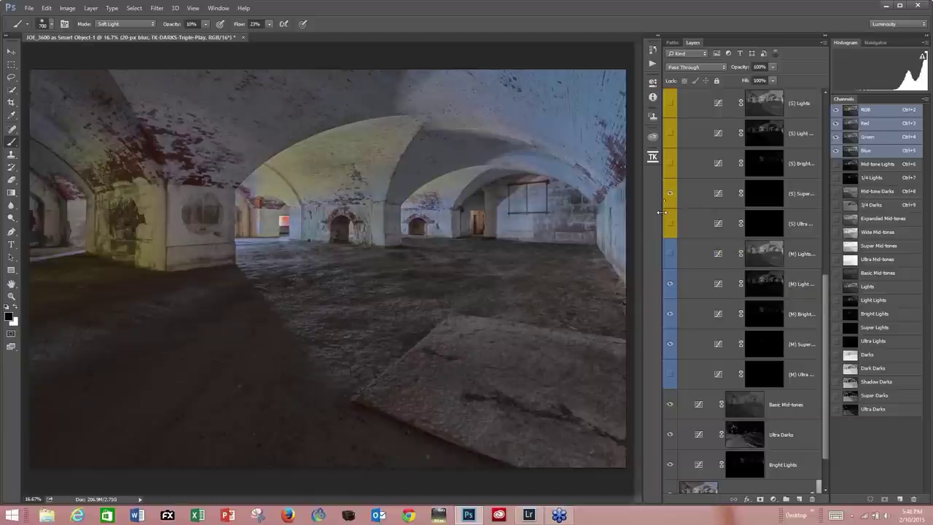
click(670, 224)
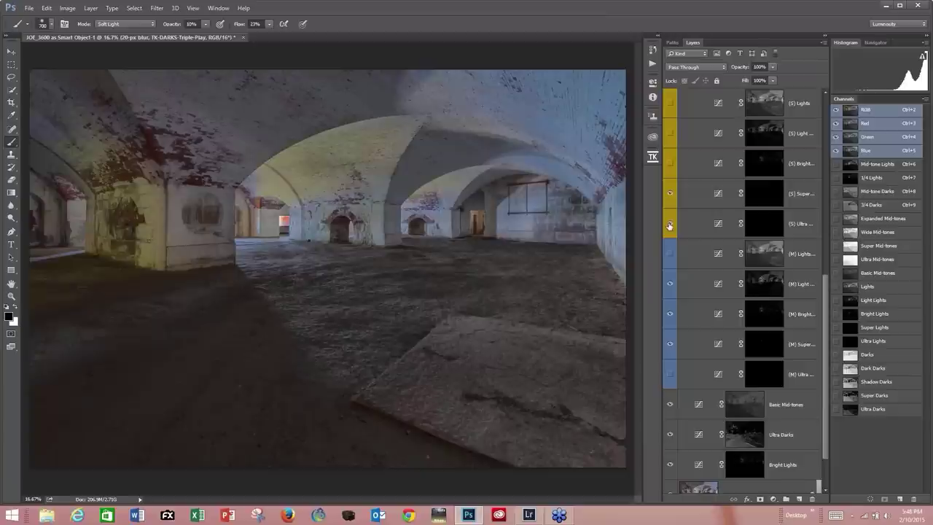
drag(825, 309, 827, 272)
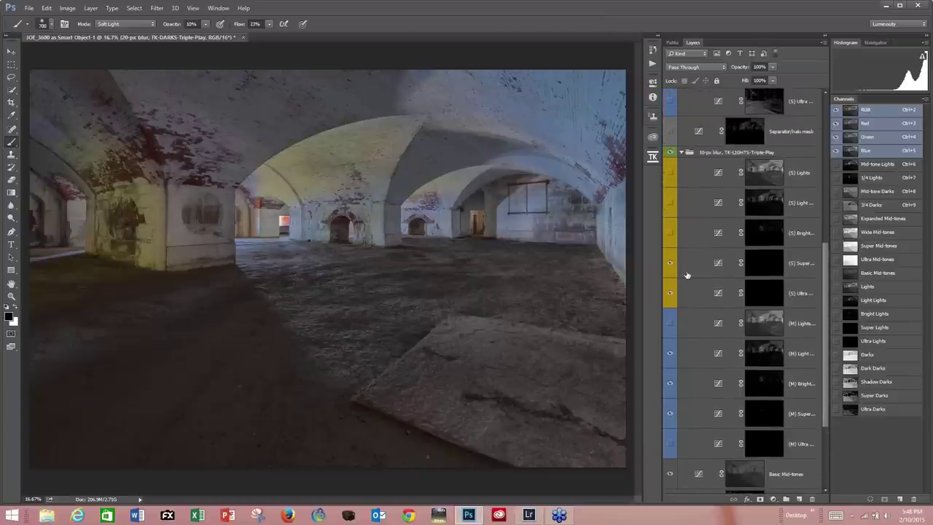
click(669, 234)
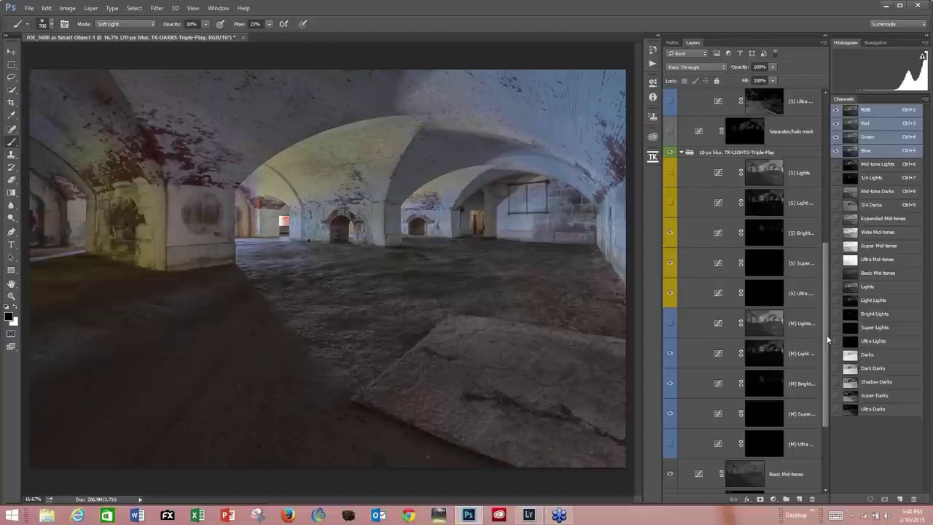
Show the darks group's screen Ultra Darks and multiply Ultra and Super Darks layers, keeping screen Super Darks hidden after trying it
drag(827, 335, 830, 248)
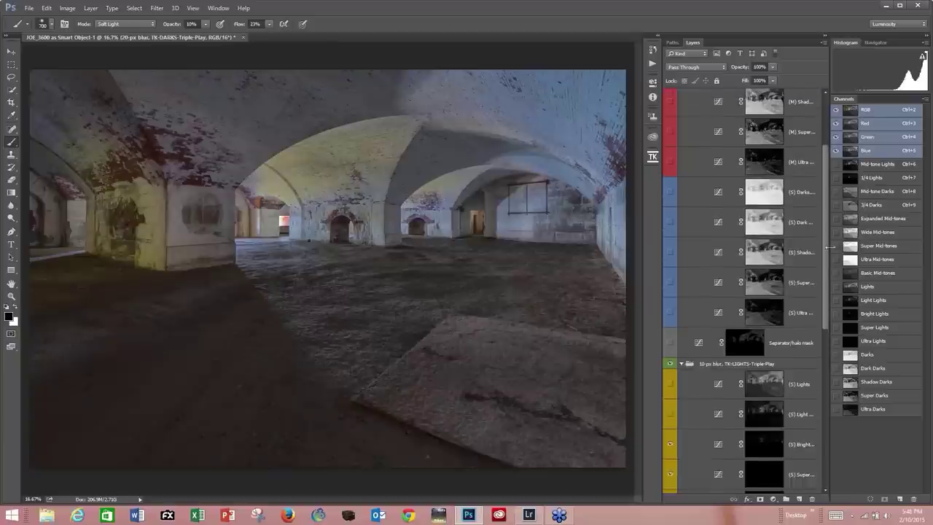
click(672, 285)
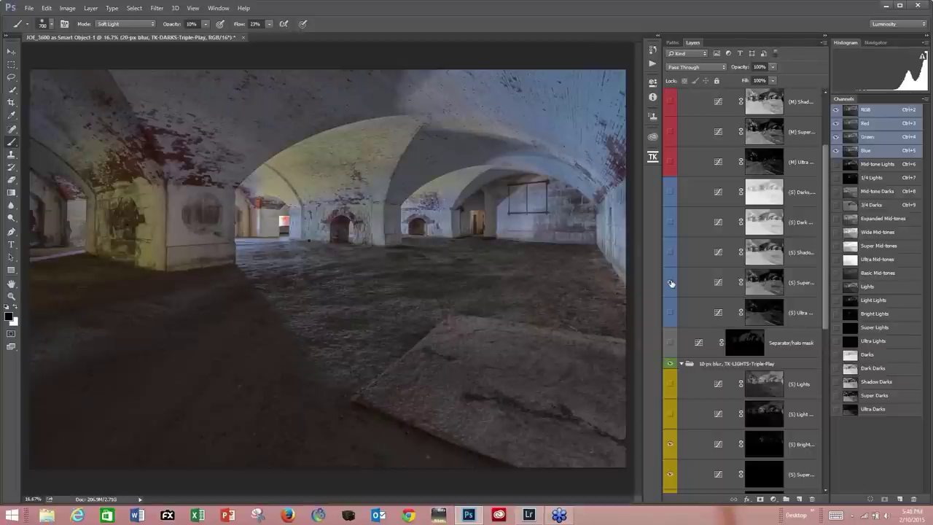
drag(672, 283, 671, 314)
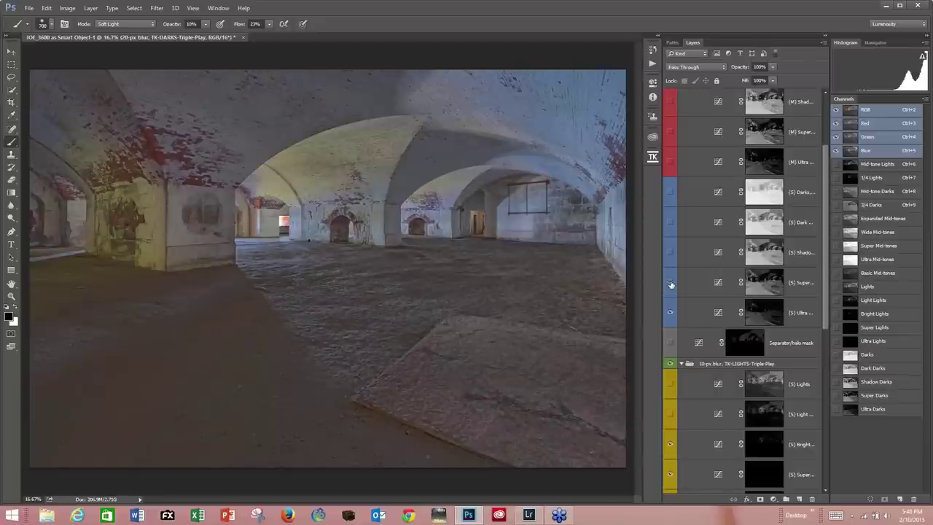
click(672, 283)
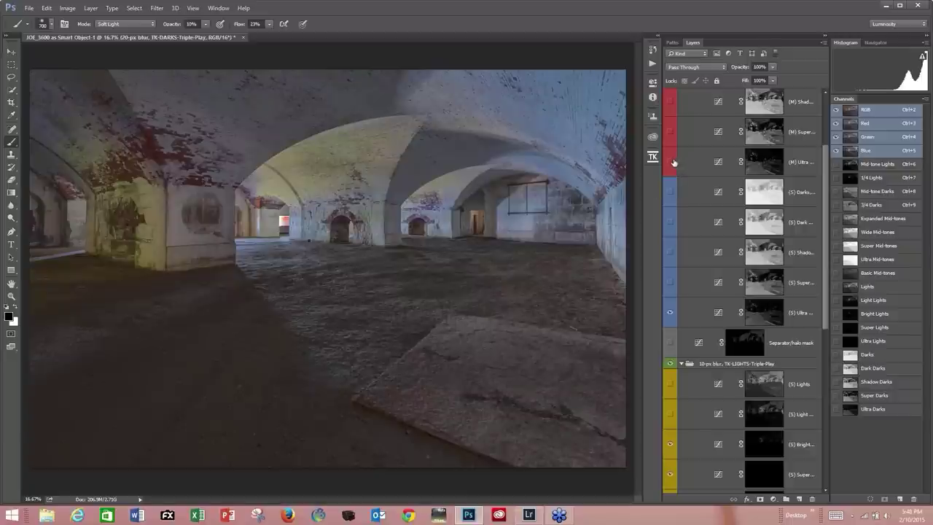
click(672, 162)
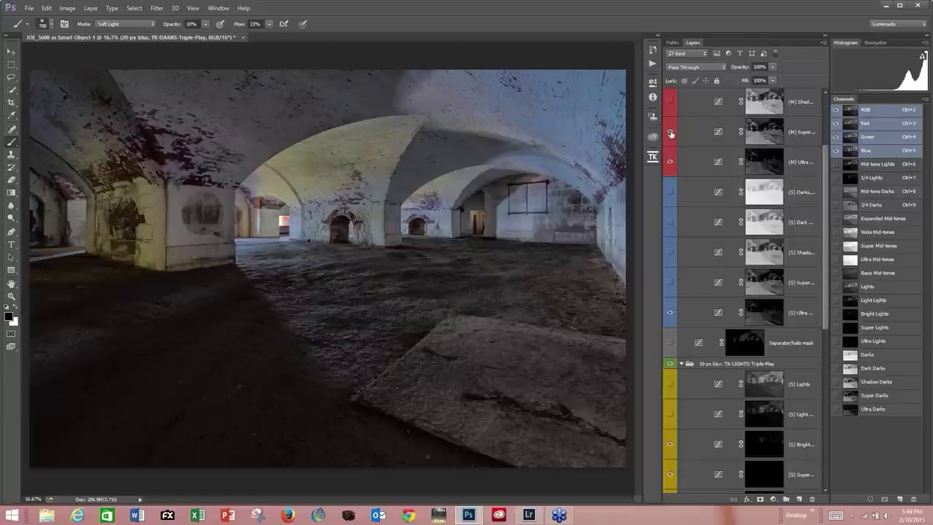
Show the top Separator/halo mask layer, then stamp all visible layers into a new layer above it and convert that for smart filters
scroll(738, 103, up, 3)
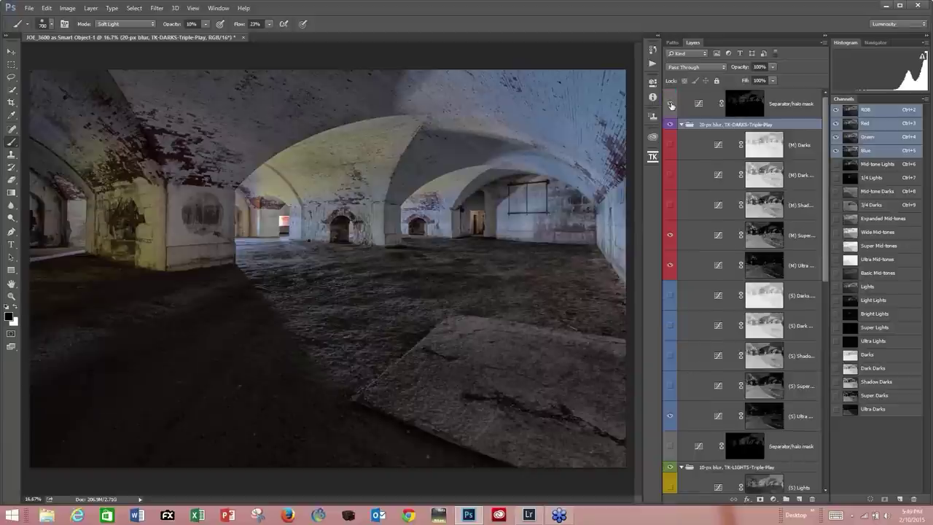
click(747, 111)
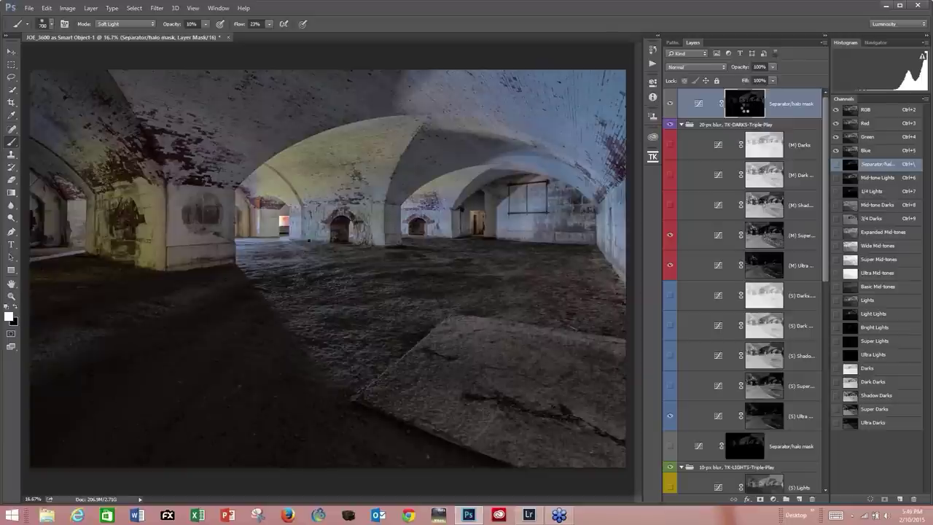
key(ctrl+shift+alt+e)
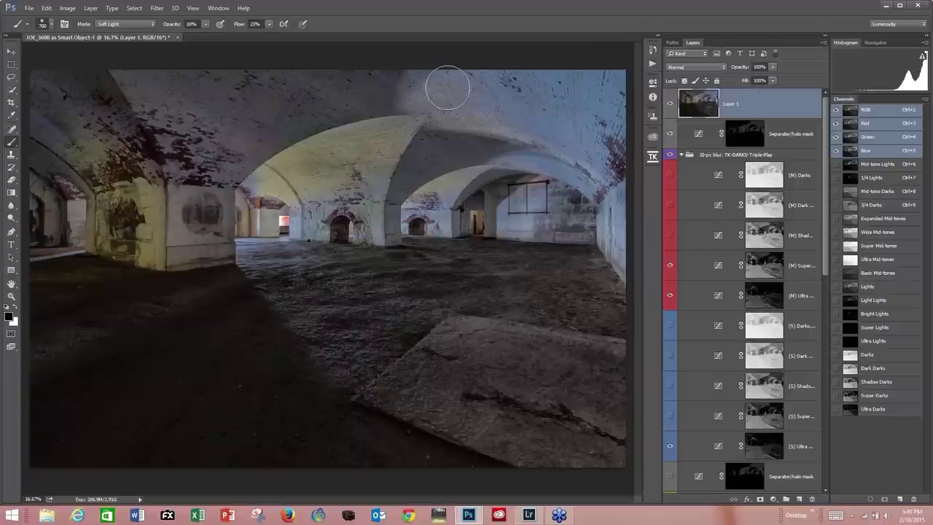
click(157, 8)
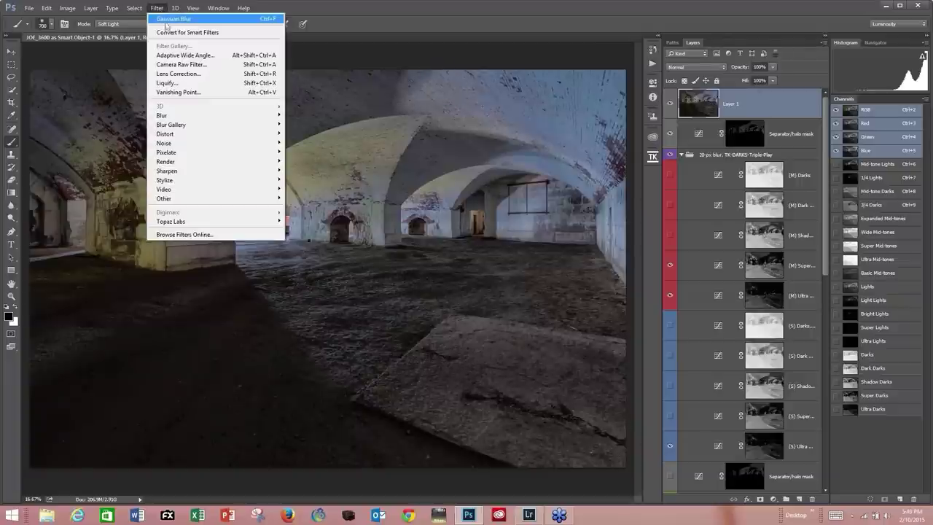
click(169, 34)
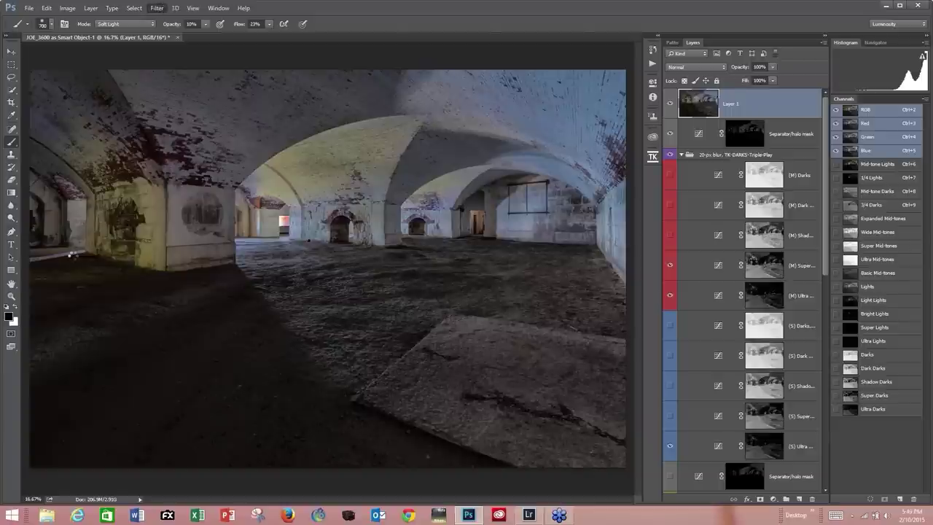
drag(77, 352, 306, 260)
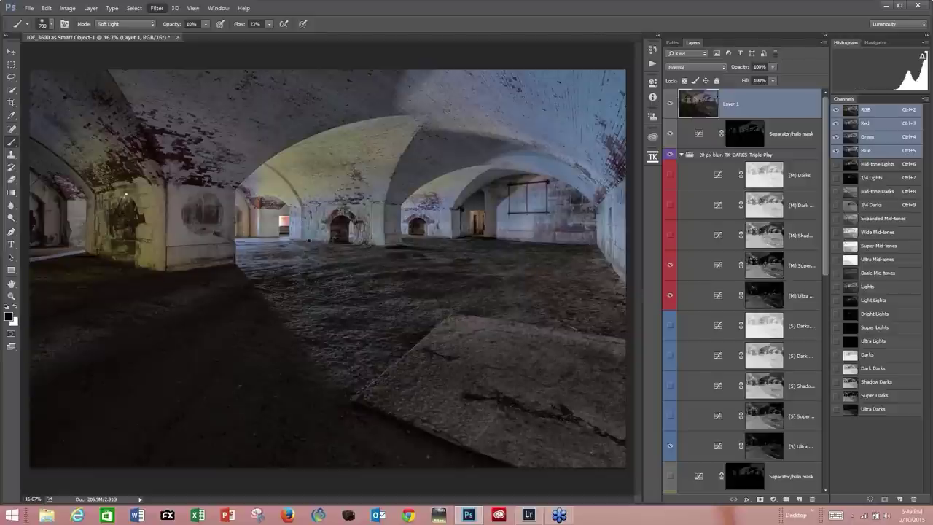
drag(127, 241, 109, 175)
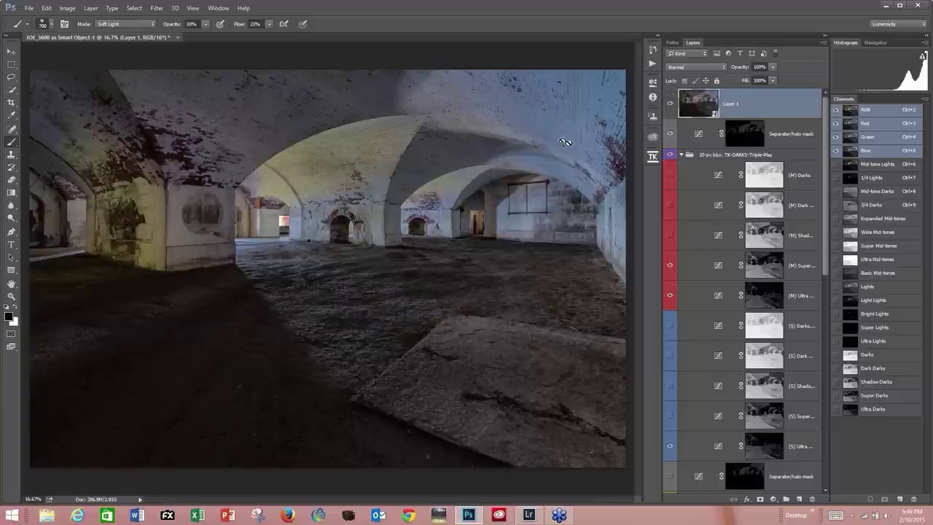
Open the stamped smart object layer in Topaz Clarity and reset all adjustments
click(157, 8)
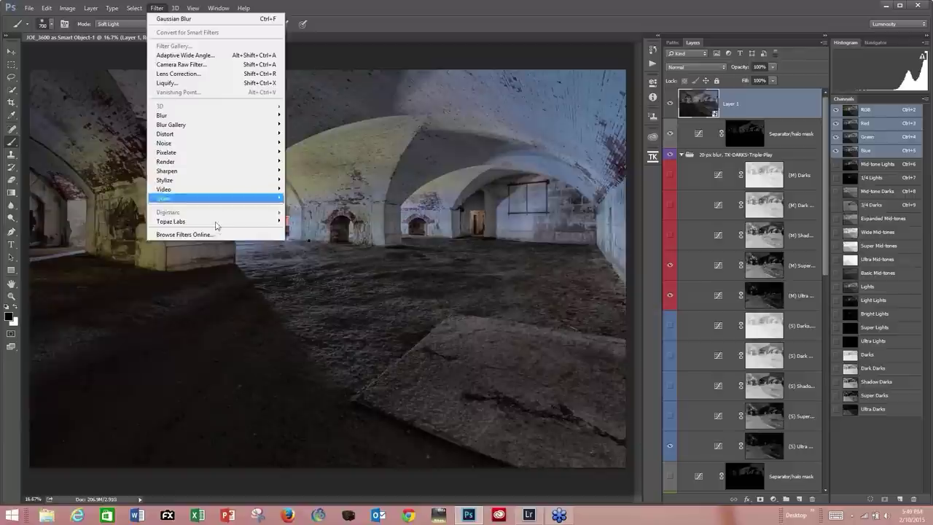
mouse_move(217, 222)
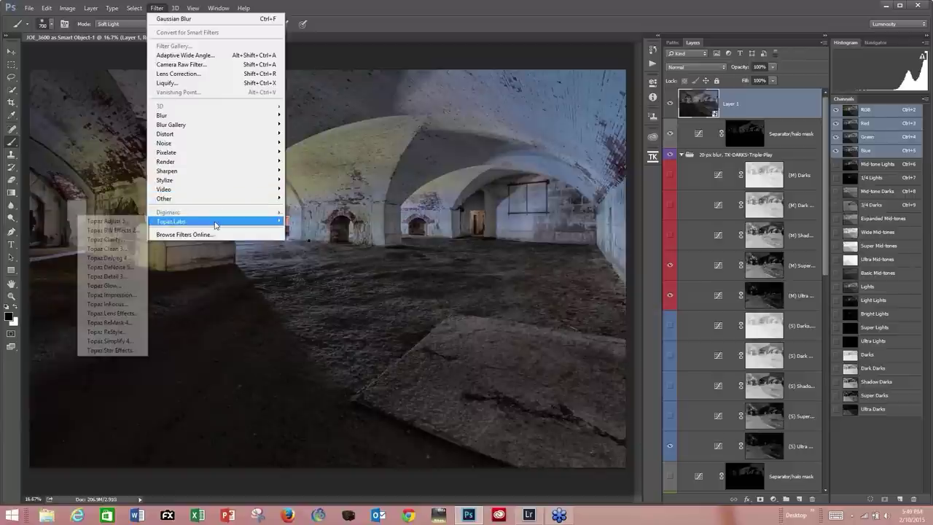
click(131, 242)
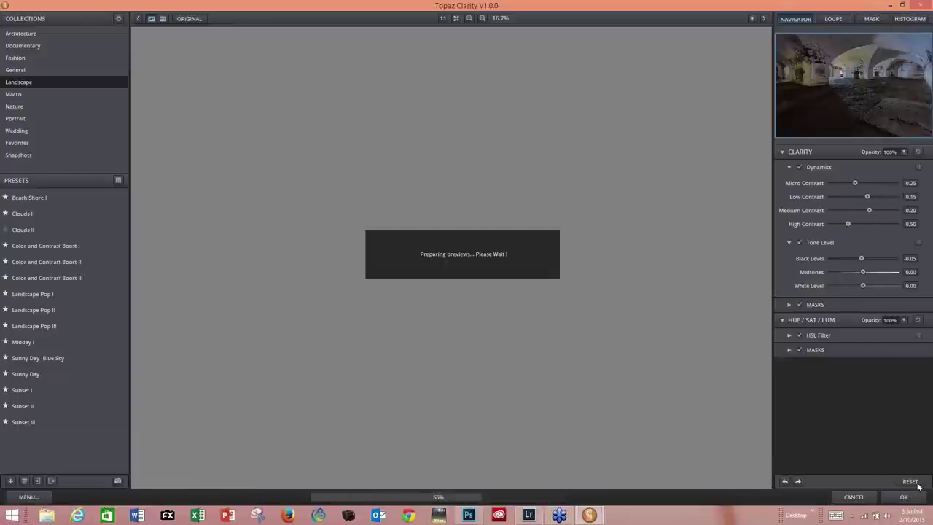
click(911, 482)
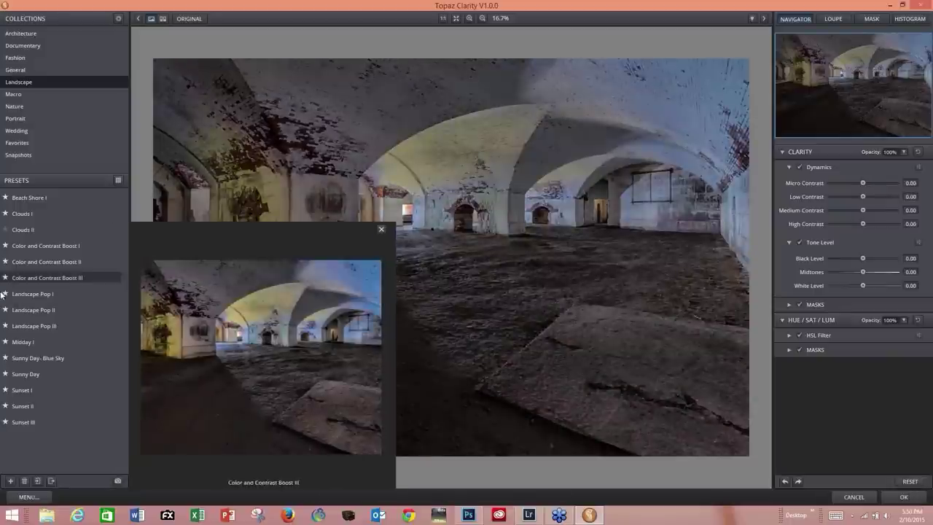
Try the Architecture collection's Brick Building I preset, then apply the Interior Strong preset instead
click(28, 46)
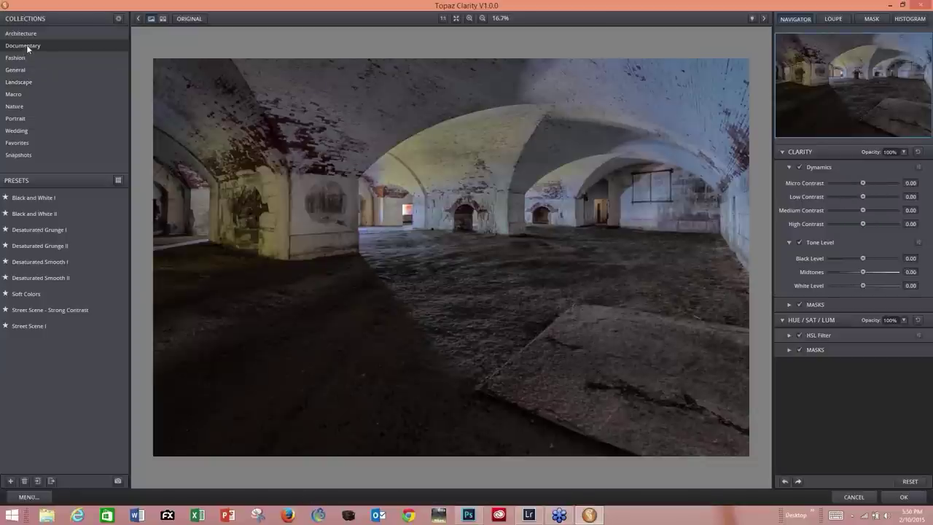
click(28, 35)
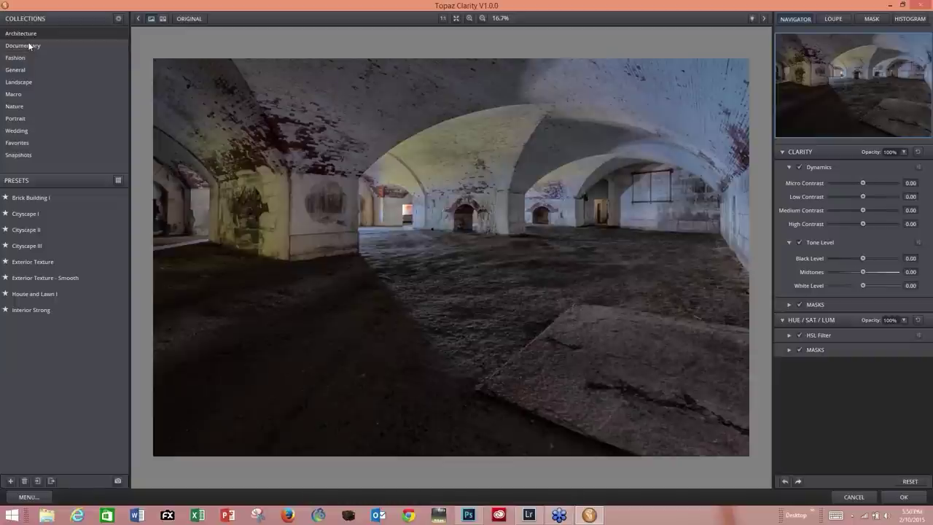
mouse_move(37, 223)
click(38, 199)
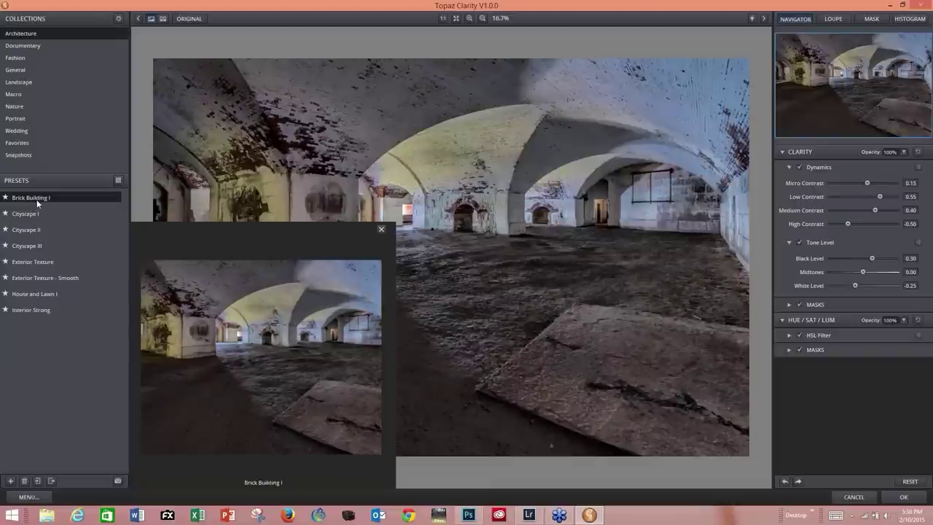
click(35, 312)
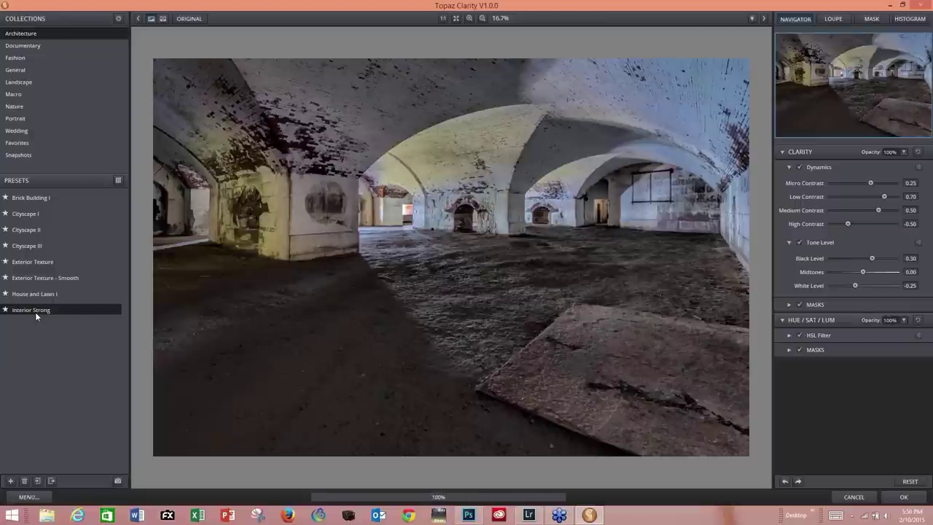
Reduce the Clarity opacity to 47% and test a lower Black Level before setting it to 0.30
click(903, 155)
drag(905, 156, 882, 158)
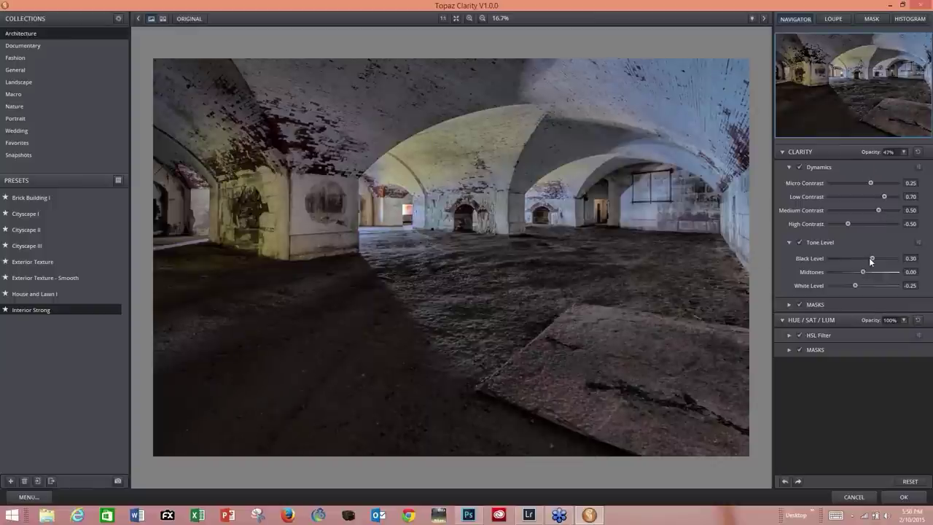
drag(872, 259, 871, 259)
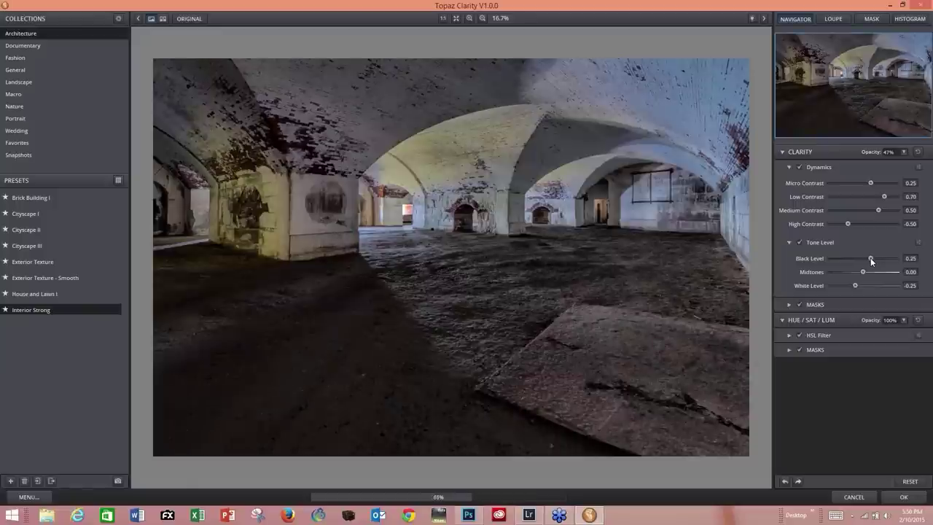
mouse_move(870, 258)
mouse_down()
mouse_move(819, 261)
mouse_move(897, 259)
mouse_move(872, 259)
mouse_up()
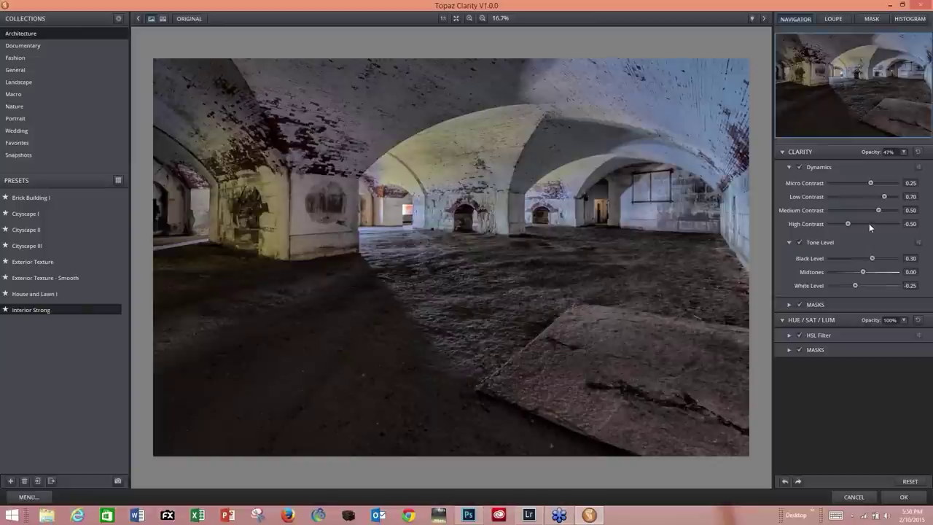
Lower Micro Contrast to around zero, Low Contrast to 0.39 and Medium Contrast to 0.36, and apply the Clarity filter
drag(871, 183, 874, 210)
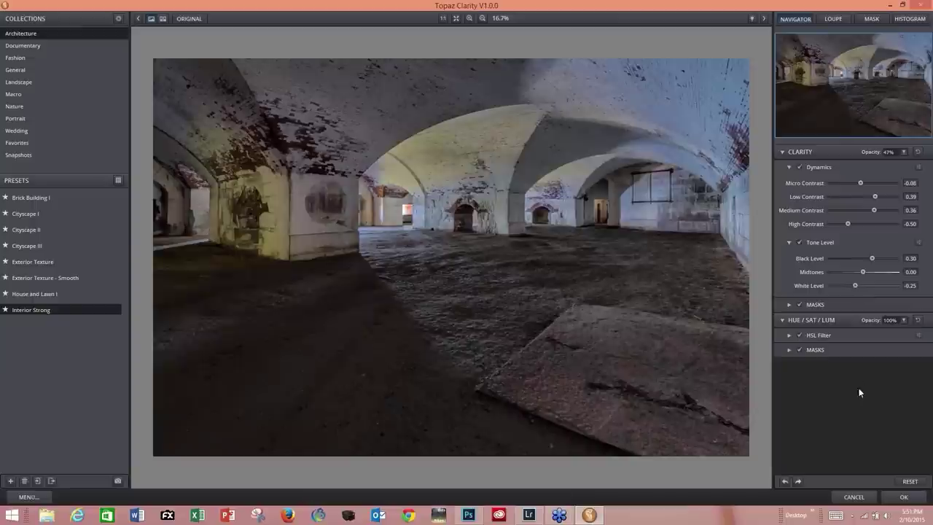
click(904, 497)
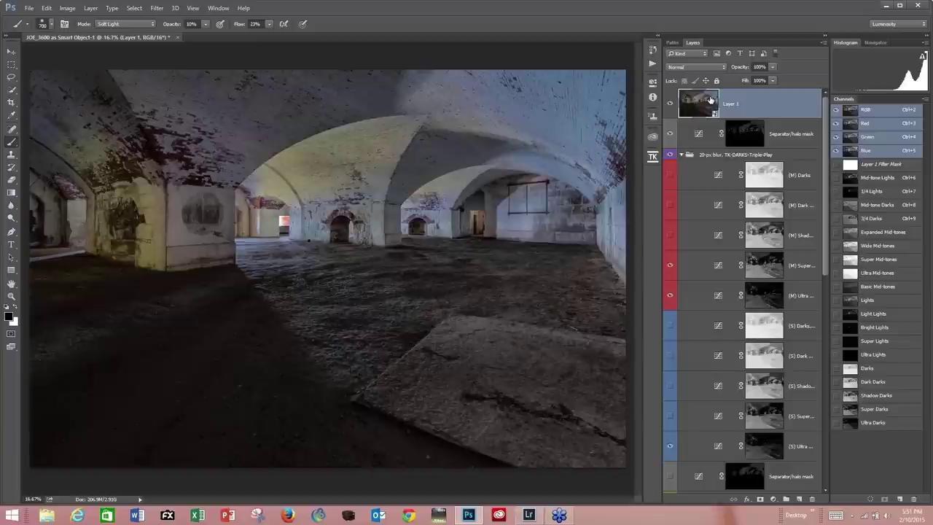
Add the TKActions burn and dodge layers above the Clarity smart object layer
click(654, 157)
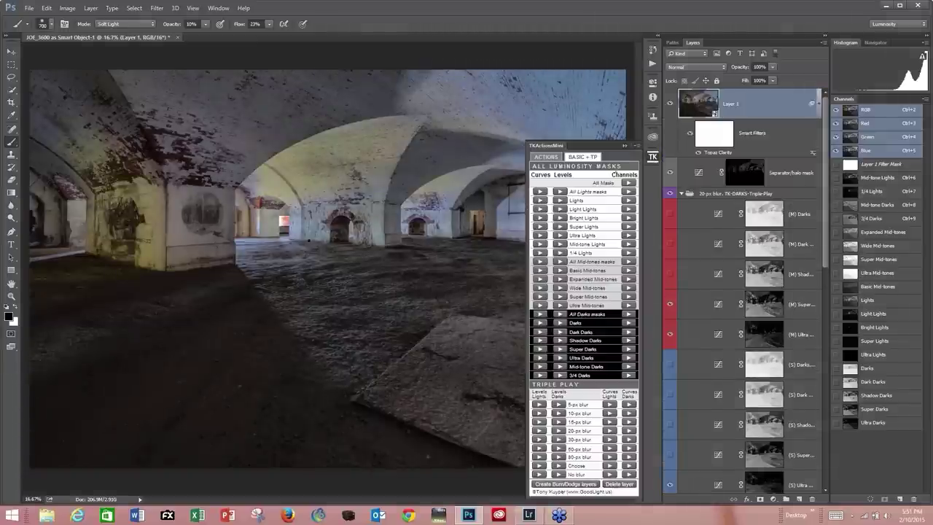
click(546, 157)
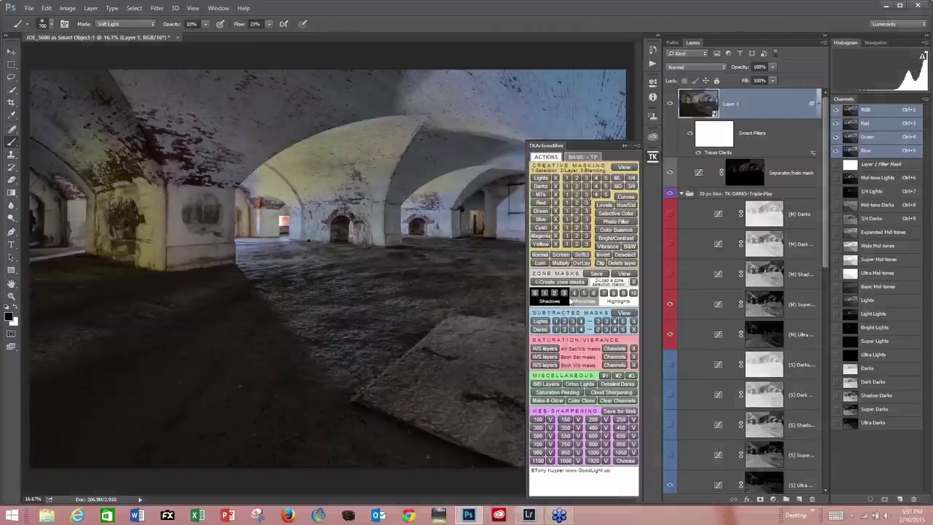
click(547, 384)
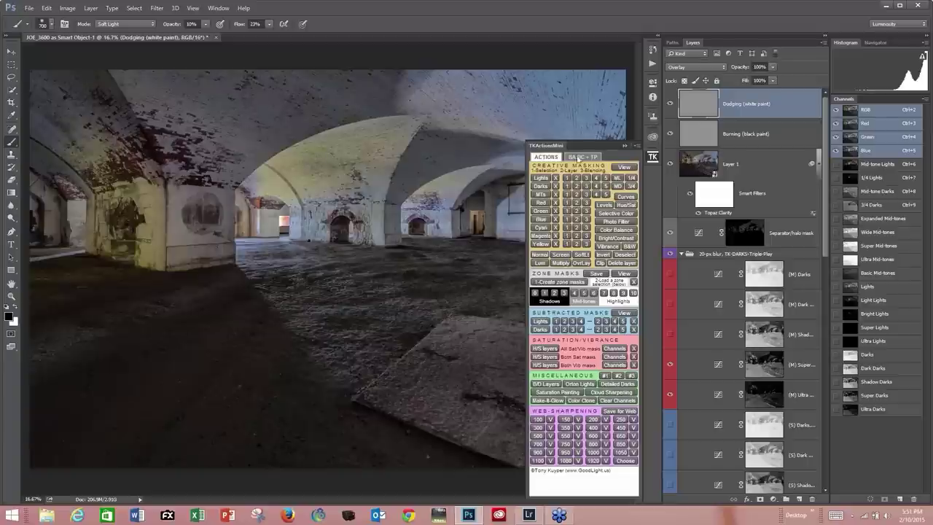
click(624, 145)
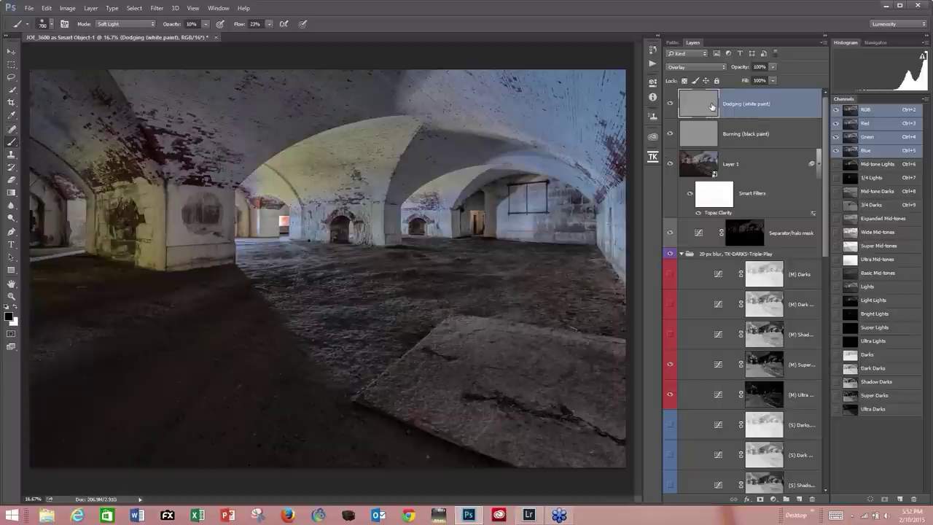
Set the brush to Overlay mode at size 500 and paint the Dodging layer over the archways, back wall and floor beside the brick pillar
click(128, 24)
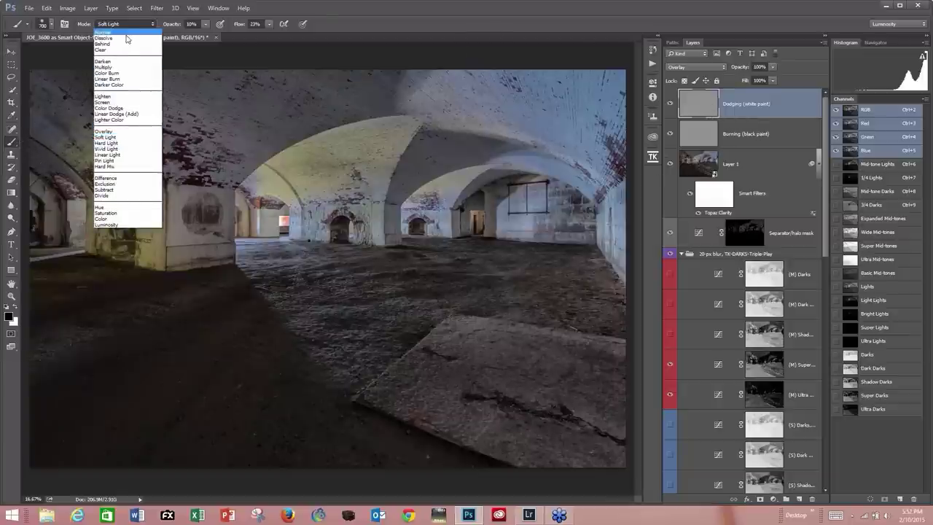
click(124, 133)
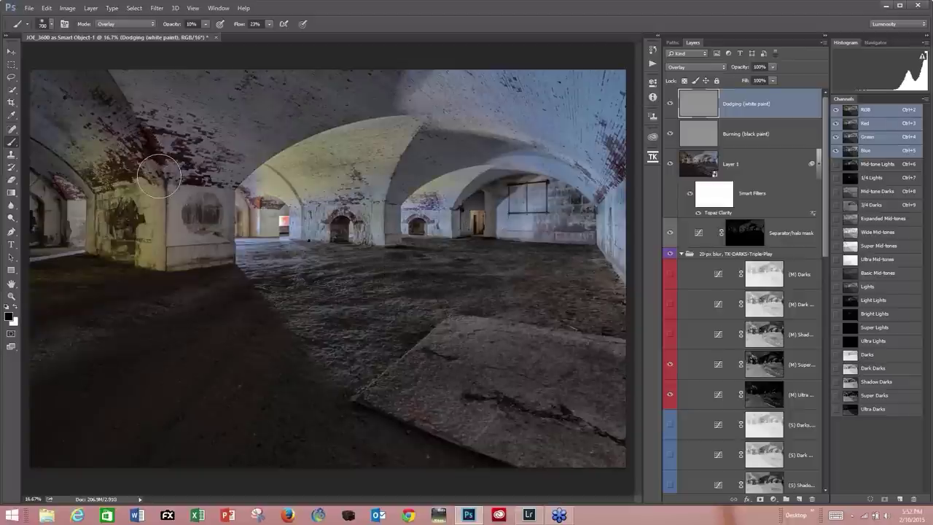
key(bracketleft)
key(bracketleft)
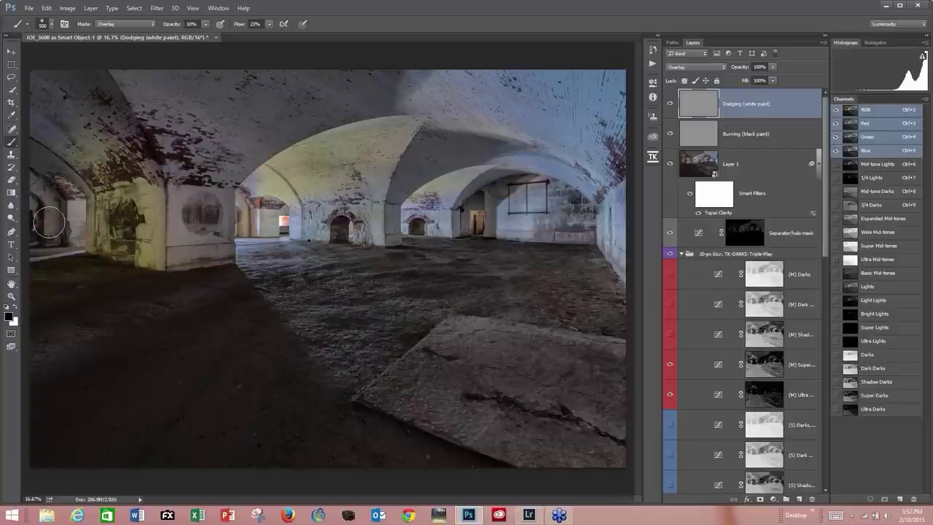
mouse_move(49, 223)
mouse_down()
mouse_move(49, 196)
mouse_move(41, 187)
mouse_move(49, 235)
mouse_move(42, 195)
mouse_move(41, 242)
mouse_move(34, 197)
mouse_move(44, 252)
mouse_move(40, 204)
mouse_move(53, 185)
mouse_move(34, 175)
mouse_move(56, 186)
mouse_up()
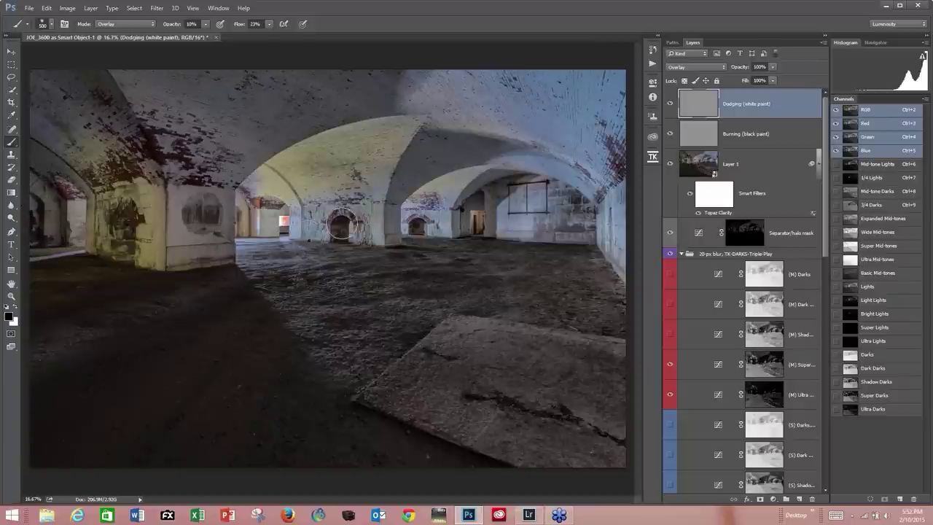
mouse_move(341, 226)
mouse_down()
mouse_move(343, 219)
mouse_move(337, 240)
mouse_move(339, 222)
mouse_up()
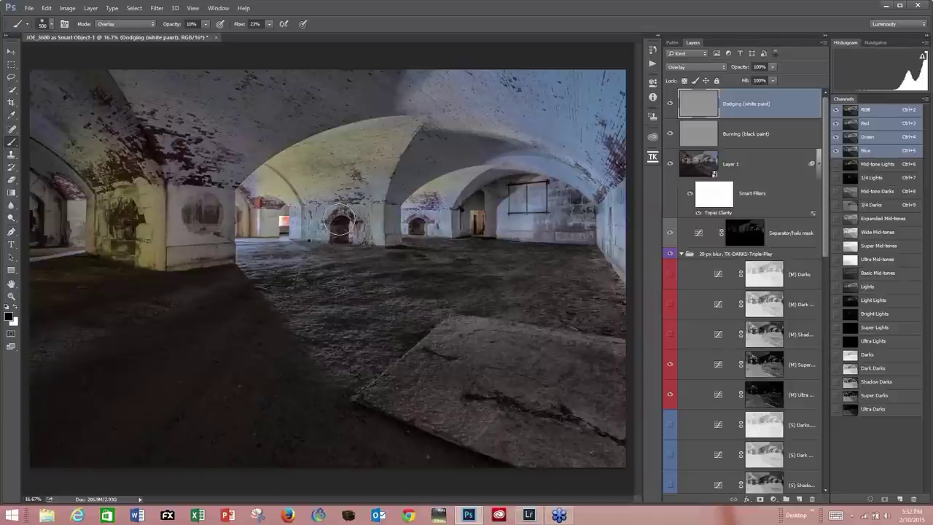
mouse_move(420, 232)
mouse_down()
mouse_move(528, 192)
mouse_move(495, 189)
mouse_move(479, 208)
mouse_move(520, 186)
mouse_up()
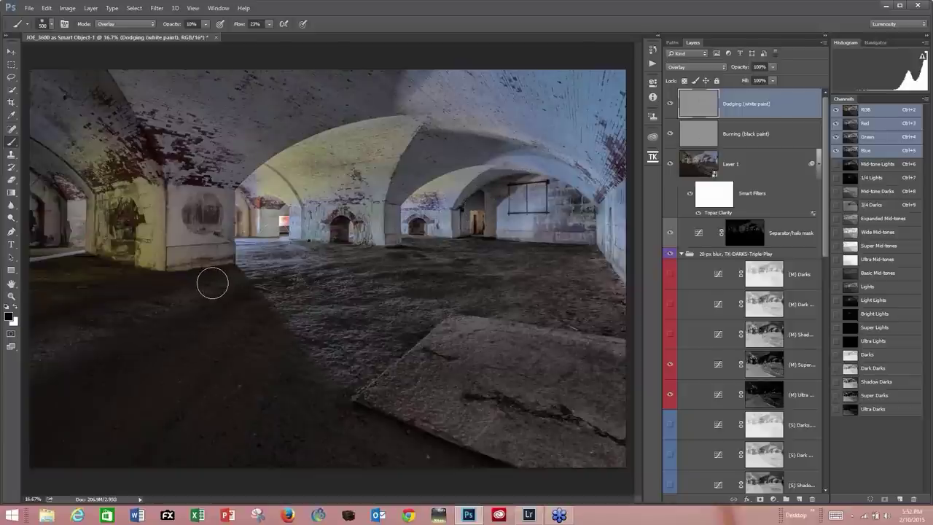
mouse_move(212, 283)
mouse_down()
mouse_move(56, 334)
mouse_move(194, 308)
mouse_move(205, 297)
mouse_move(65, 336)
mouse_move(170, 313)
mouse_move(207, 291)
mouse_move(29, 355)
mouse_move(227, 287)
mouse_up()
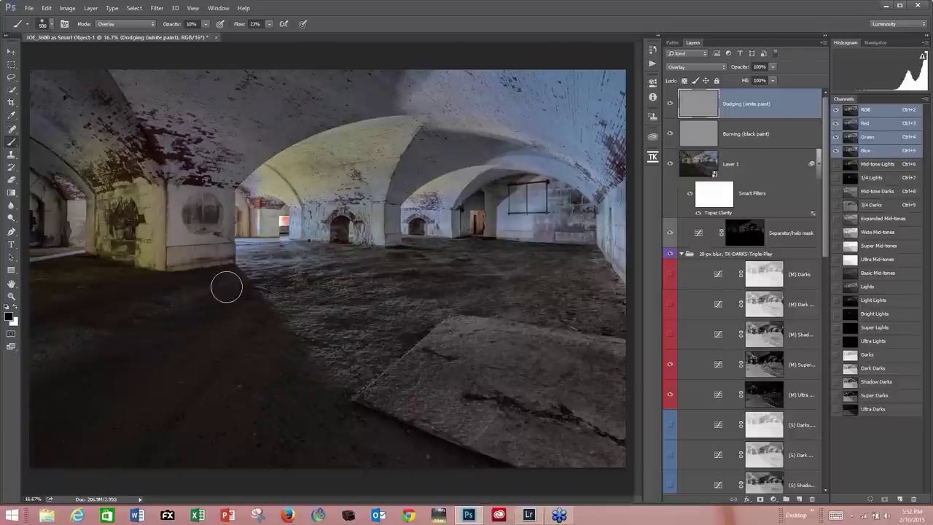
Shrink the brush and paint the Dodging layer along the narrow floor edge beside the left brick pillar
key(bracketleft)
key(bracketleft)
key(bracketleft)
key(bracketleft)
key(bracketleft)
key(bracketleft)
mouse_move(83, 252)
mouse_down()
mouse_move(33, 262)
mouse_move(77, 251)
mouse_move(41, 261)
mouse_move(75, 253)
mouse_move(51, 258)
mouse_up()
Enlarge the brush back to 500 and paint the Dodging layer across the central floor toward the stone slab
key(bracketright)
key(bracketright)
key(bracketright)
key(bracketright)
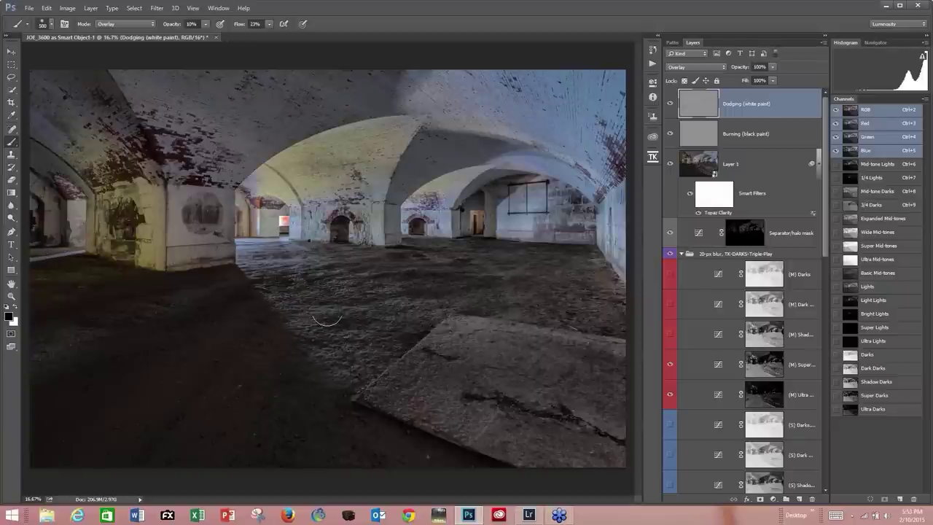
key(bracketright)
key(bracketright)
mouse_move(261, 273)
mouse_down()
mouse_move(298, 325)
mouse_move(381, 389)
mouse_move(336, 275)
mouse_move(285, 257)
mouse_move(432, 403)
mouse_move(361, 264)
mouse_move(321, 251)
mouse_move(412, 339)
mouse_move(403, 290)
mouse_move(372, 261)
mouse_move(441, 343)
mouse_move(398, 300)
mouse_move(412, 342)
mouse_move(324, 258)
mouse_move(416, 336)
mouse_move(477, 324)
mouse_move(428, 381)
mouse_move(384, 409)
mouse_move(444, 342)
mouse_move(479, 327)
mouse_up()
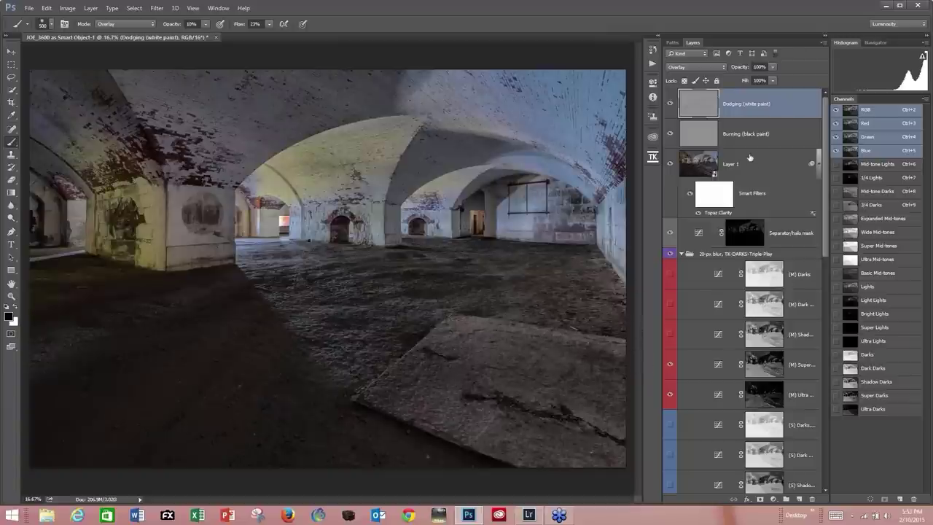
Switch to the Burning layer and back to Dodging, and add a TKActions Saturation Painting layer above it
click(711, 128)
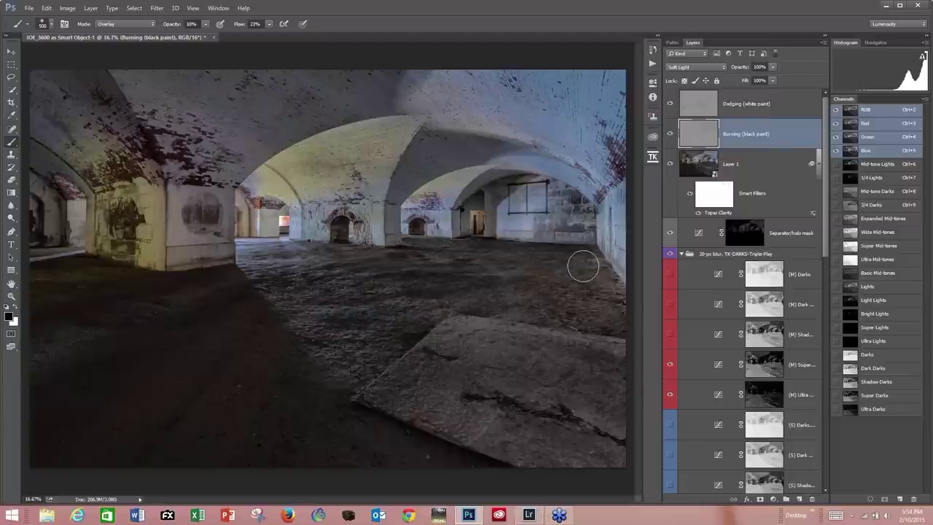
click(708, 102)
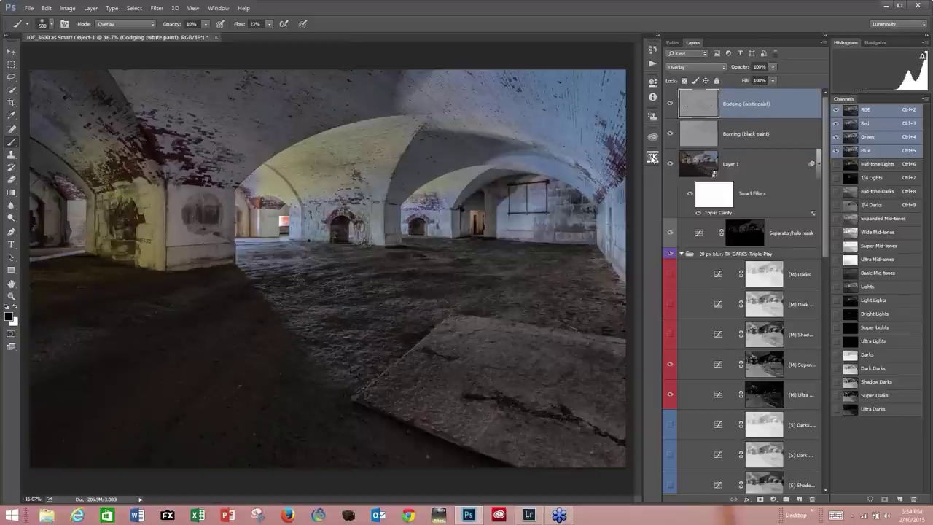
click(653, 158)
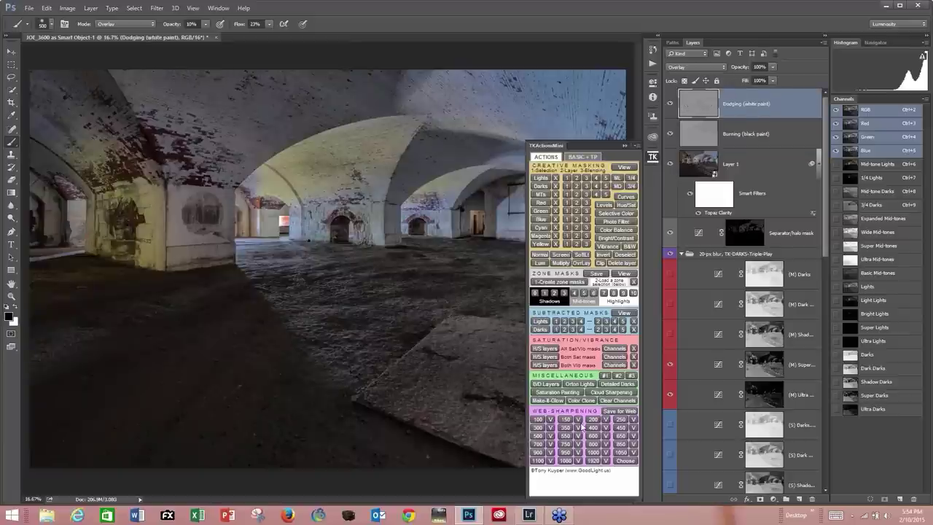
click(552, 395)
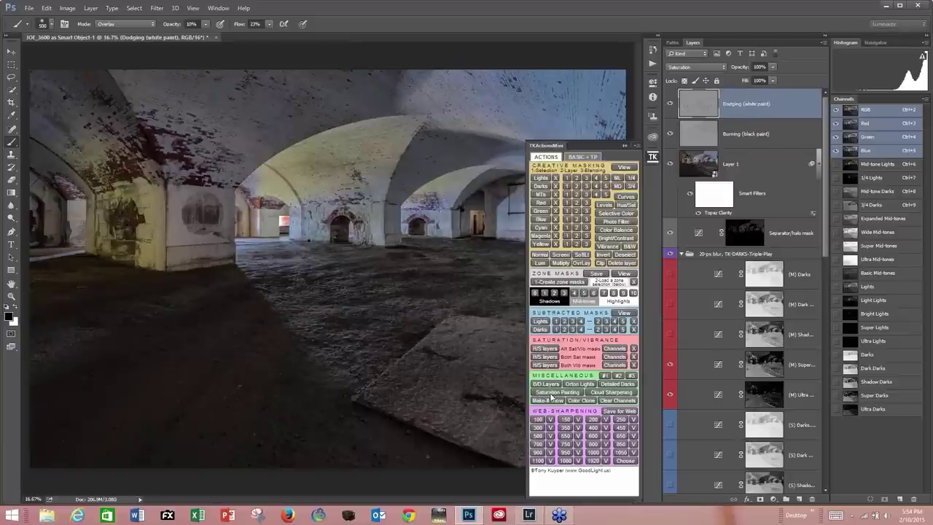
click(625, 145)
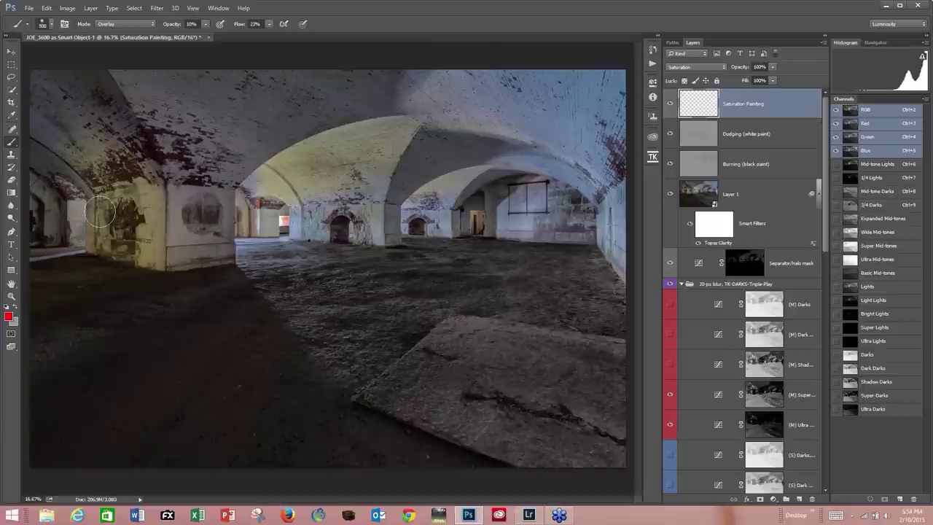
Paint red on the Saturation Painting layer over the left pillar and floor, and swap to gray to paint across the pillar toward the arch
mouse_move(106, 195)
mouse_down()
mouse_move(114, 250)
mouse_move(125, 210)
mouse_move(117, 266)
mouse_move(104, 176)
mouse_move(119, 248)
mouse_move(59, 277)
mouse_move(98, 276)
mouse_move(13, 290)
mouse_move(108, 282)
mouse_move(36, 287)
mouse_move(104, 270)
mouse_move(42, 295)
mouse_move(112, 272)
mouse_move(65, 289)
mouse_move(80, 284)
mouse_move(106, 240)
mouse_move(120, 189)
mouse_move(106, 172)
mouse_move(132, 227)
mouse_move(41, 283)
mouse_move(111, 260)
mouse_move(43, 333)
mouse_up()
key(x)
mouse_move(111, 265)
mouse_down()
mouse_move(146, 227)
mouse_move(113, 187)
mouse_move(119, 244)
mouse_move(45, 274)
mouse_move(103, 269)
mouse_move(79, 278)
mouse_move(270, 315)
mouse_move(293, 189)
mouse_move(276, 185)
mouse_move(259, 213)
mouse_up()
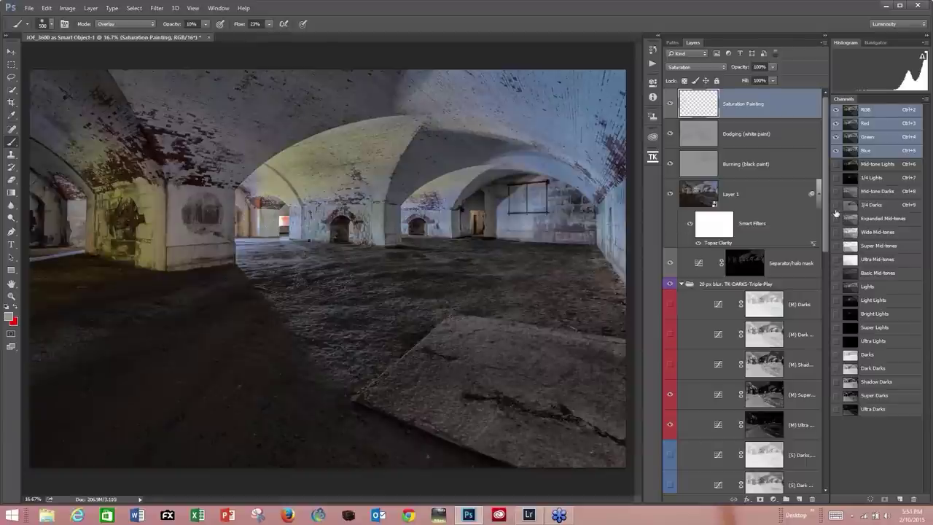